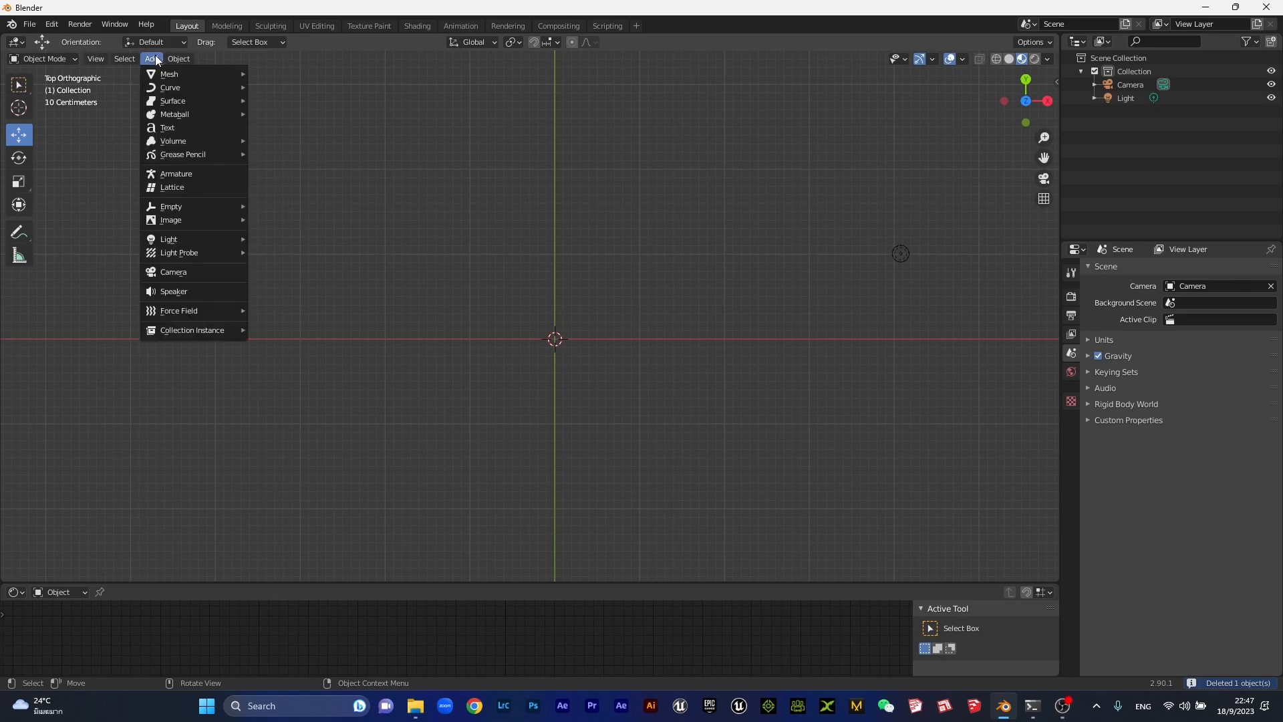
Add a mesh cylinder and scale it down uniformly to about 0.066
mouse_move(184, 79)
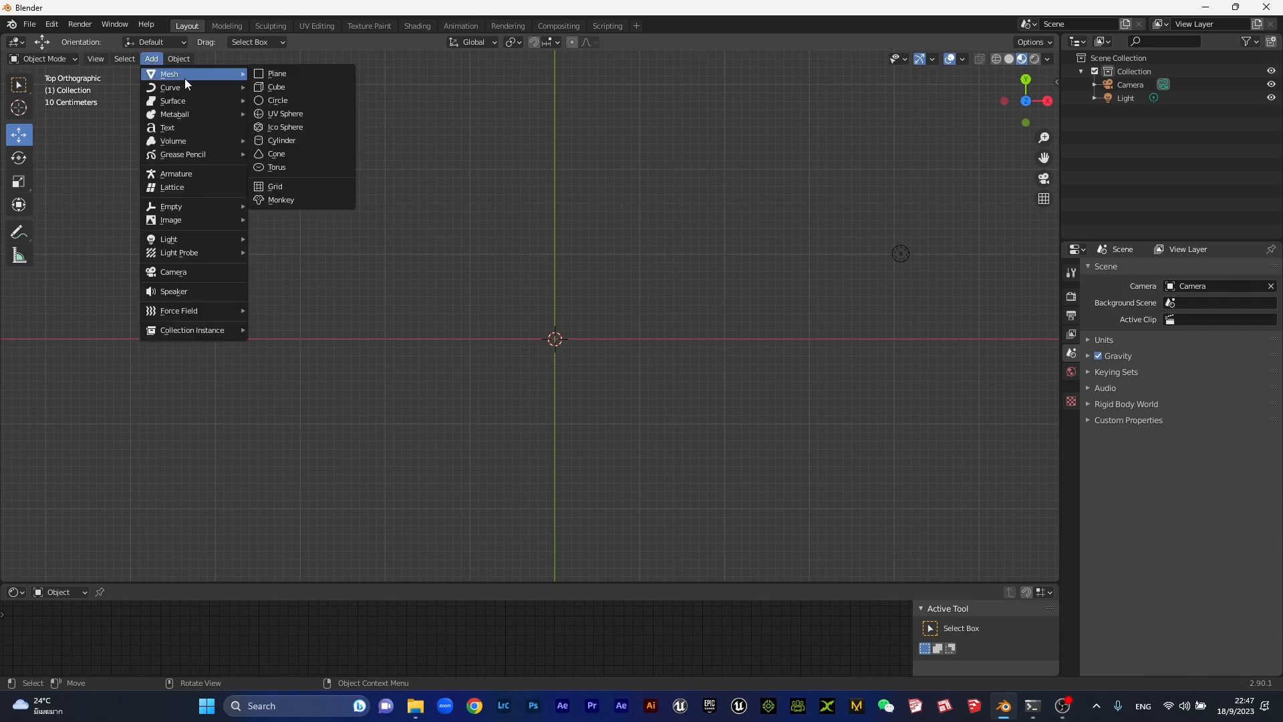
click(281, 141)
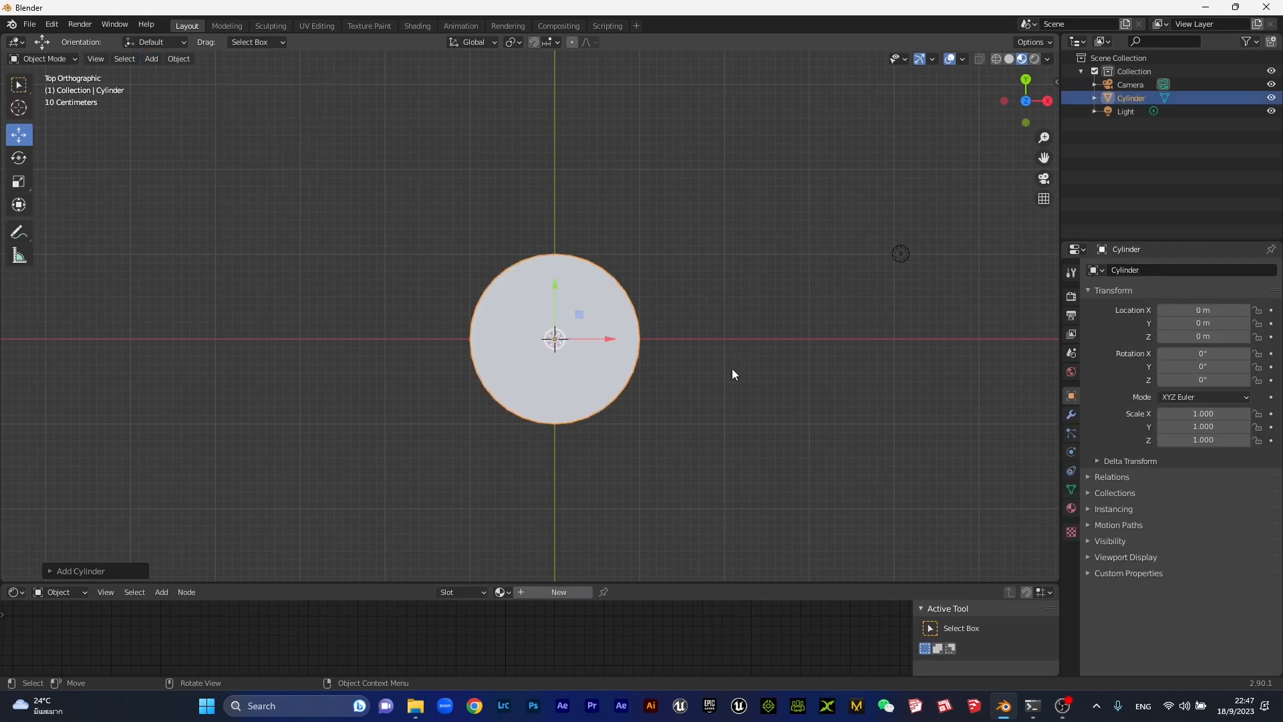
key(s)
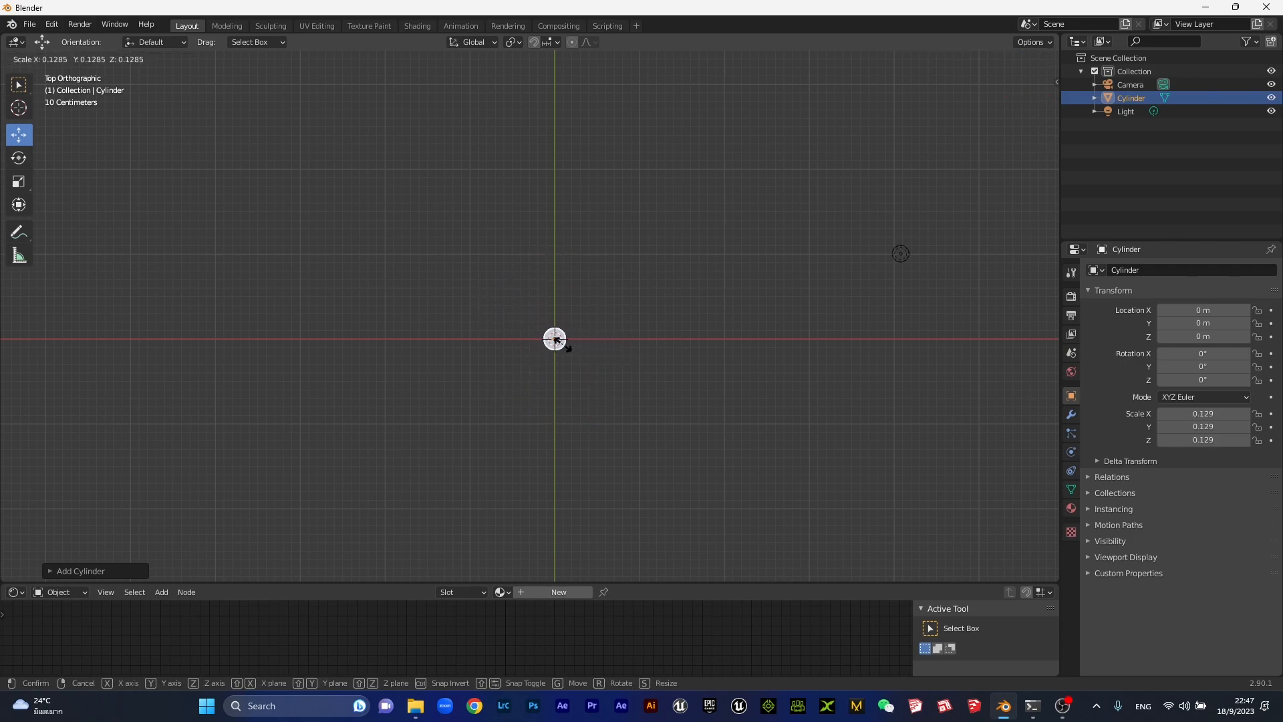
click(555, 339)
Move the small cylinder to about X 0.98 m, Y 1.02 m and Z 0.08 m
drag(555, 286, 565, 195)
drag(605, 254, 688, 261)
key(KP_1)
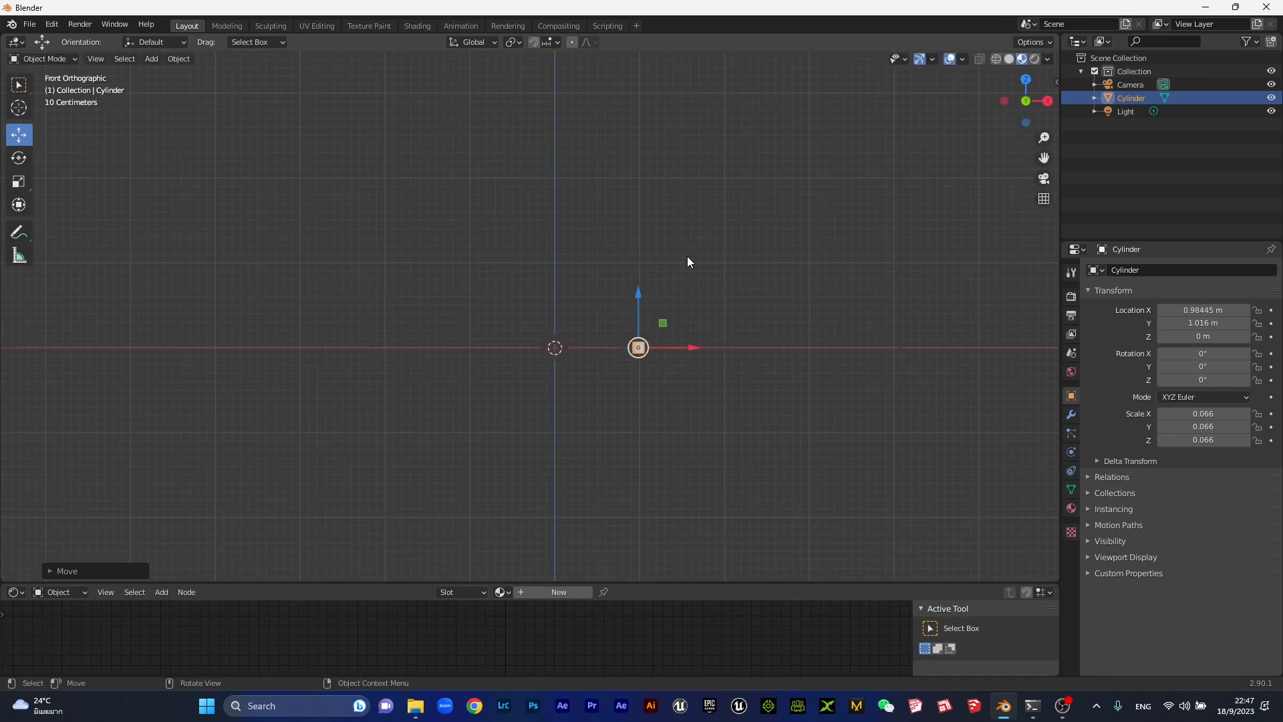
scroll(686, 303, up, 4)
shift+middle_drag(631, 342, 508, 306)
drag(657, 320, 658, 306)
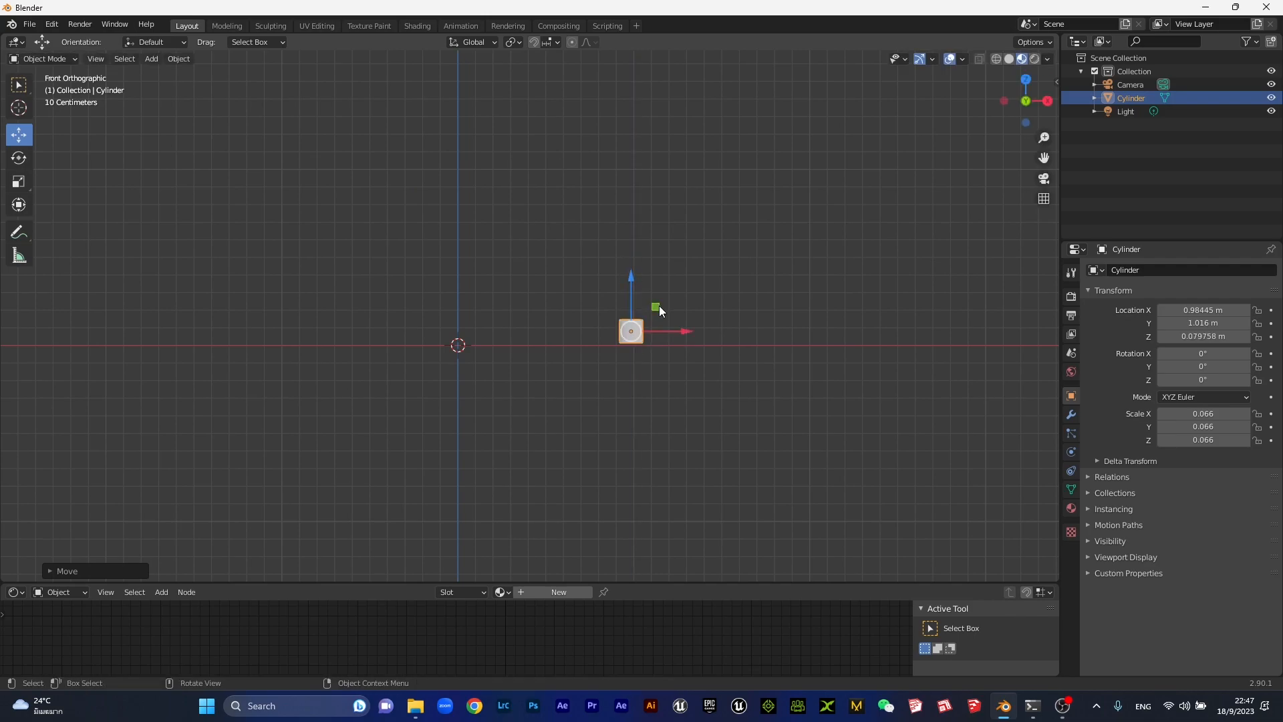
Stretch the cylinder along Z to a scale of about 1.048 and raise it to about Z 1.06 m so it stands on the ground
key(s)
key(z)
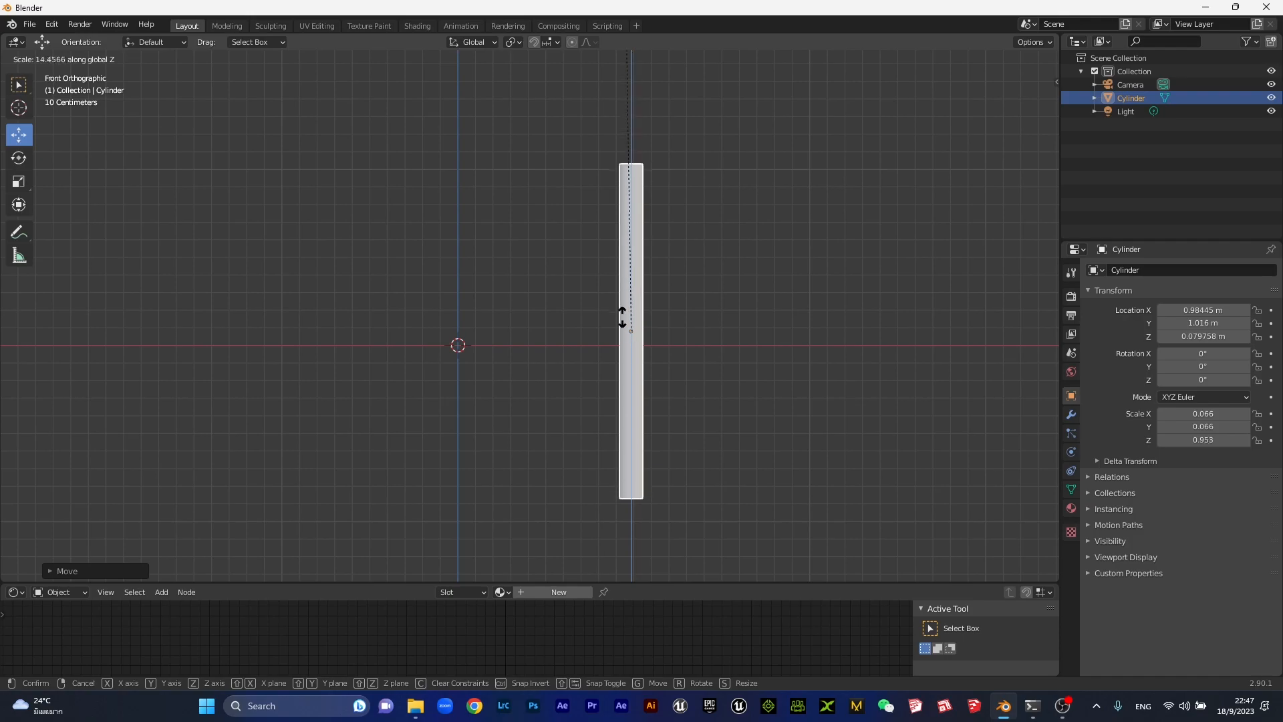
click(636, 263)
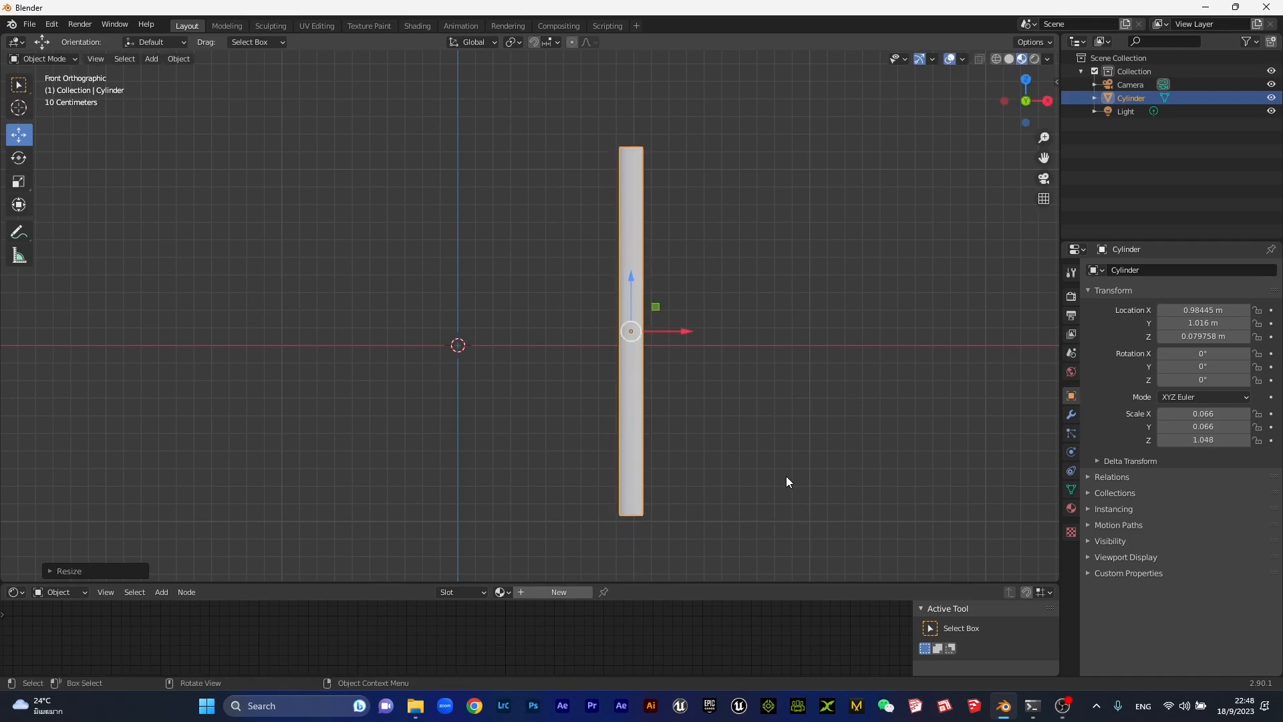
scroll(670, 287, down, 6)
drag(561, 264, 569, 201)
scroll(618, 281, up, 5)
shift+middle_drag(501, 252, 568, 352)
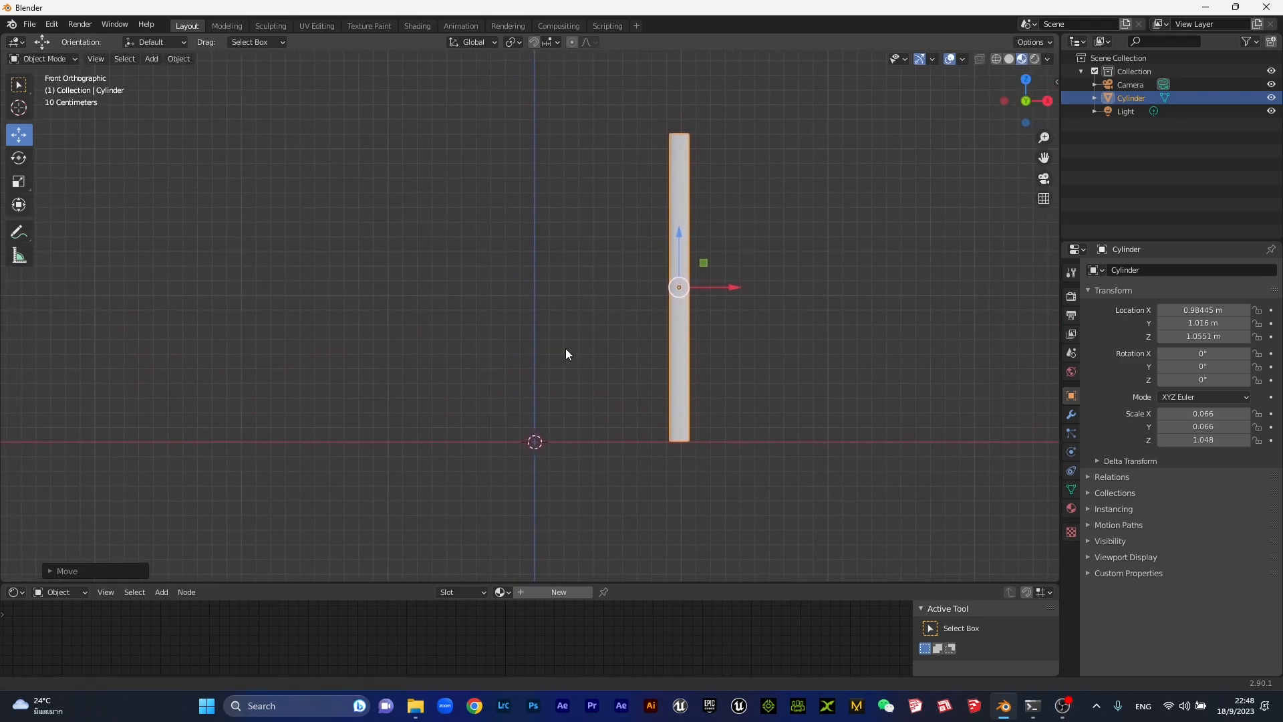
Duplicate the post and move the copy along X to about -1.03 m
key(shift+d)
click(722, 340)
drag(734, 288, 437, 286)
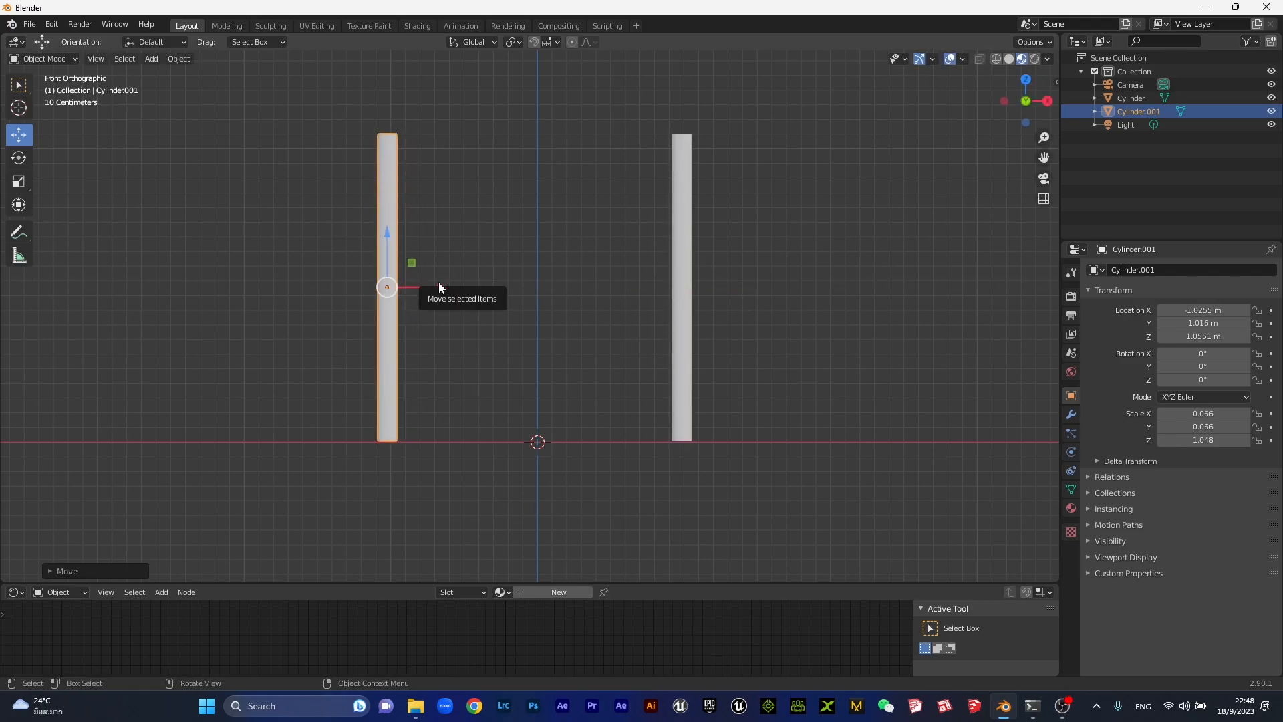
Move both posts together along Y to about 1.43 m
key(KP_7)
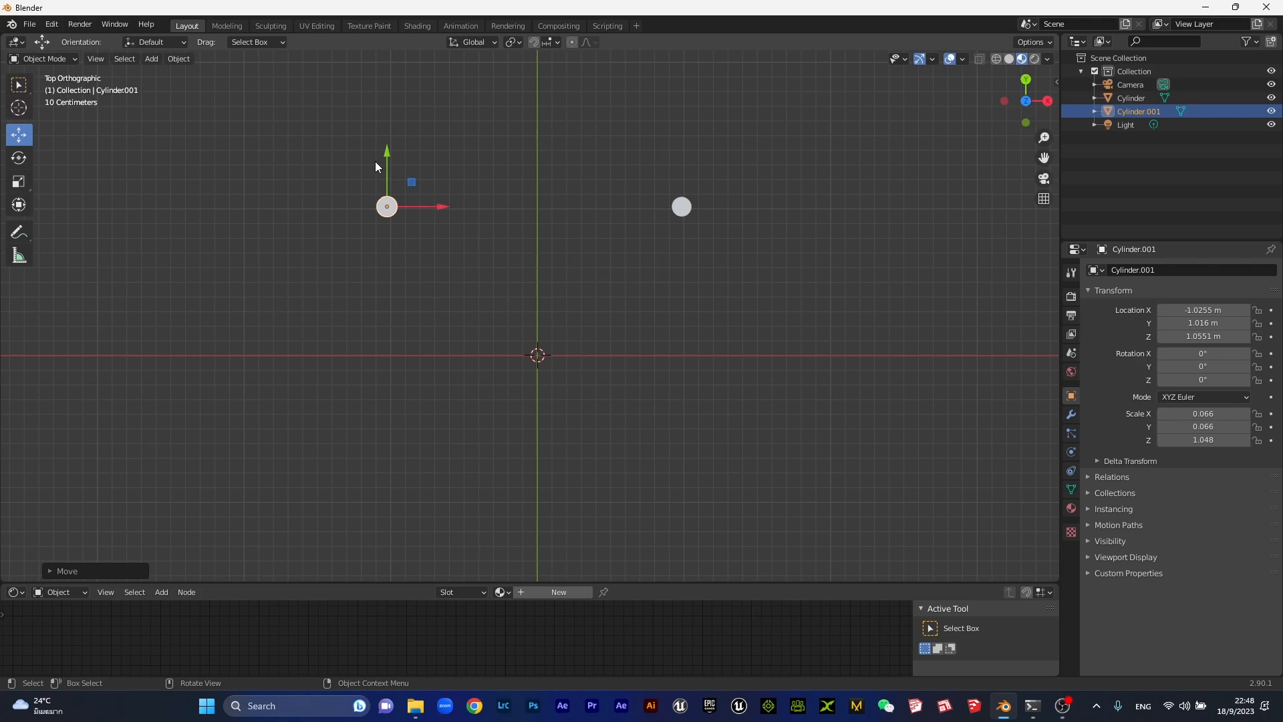
shift+click(682, 206)
drag(535, 152, 535, 88)
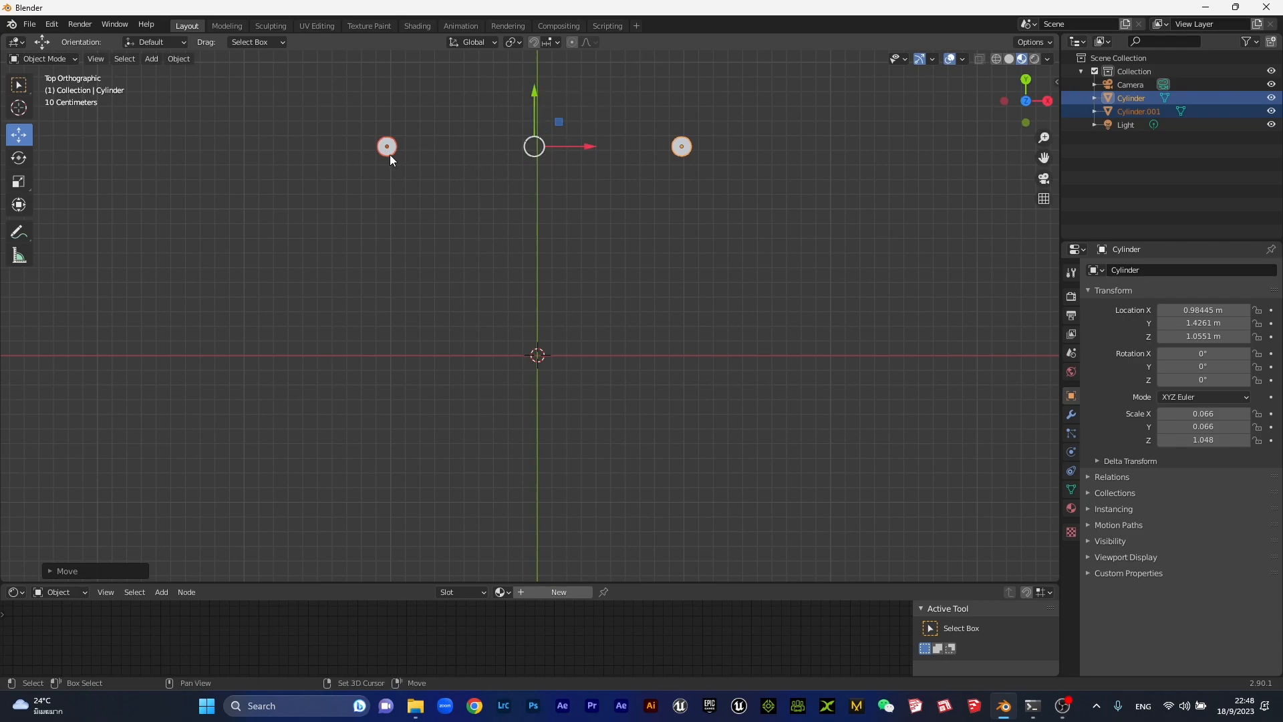
Duplicate the pair of posts and move the copies along Y to about -0.56 m
key(shift+d)
key(Escape)
drag(539, 94, 556, 386)
key(KP_1)
click(848, 370)
middle_drag(849, 370, 630, 366)
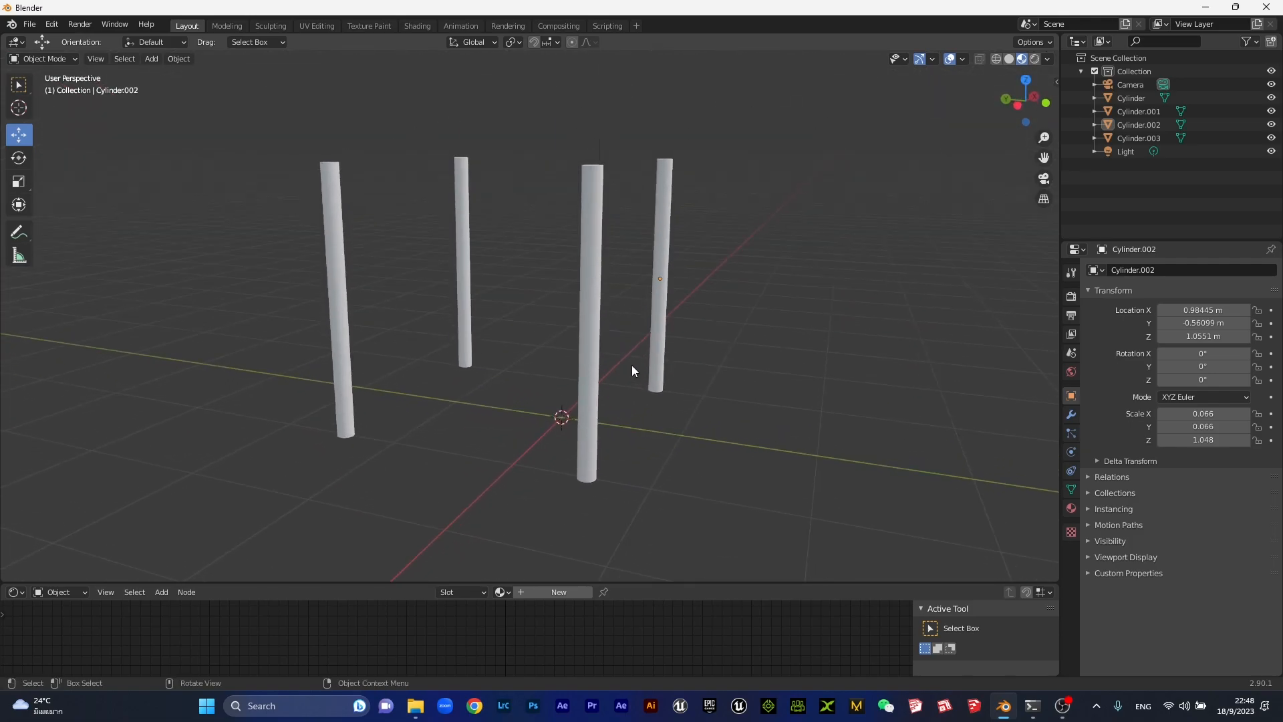
Select the two posts on the negative X side and move them to about X -1.20 m
key(KP_1)
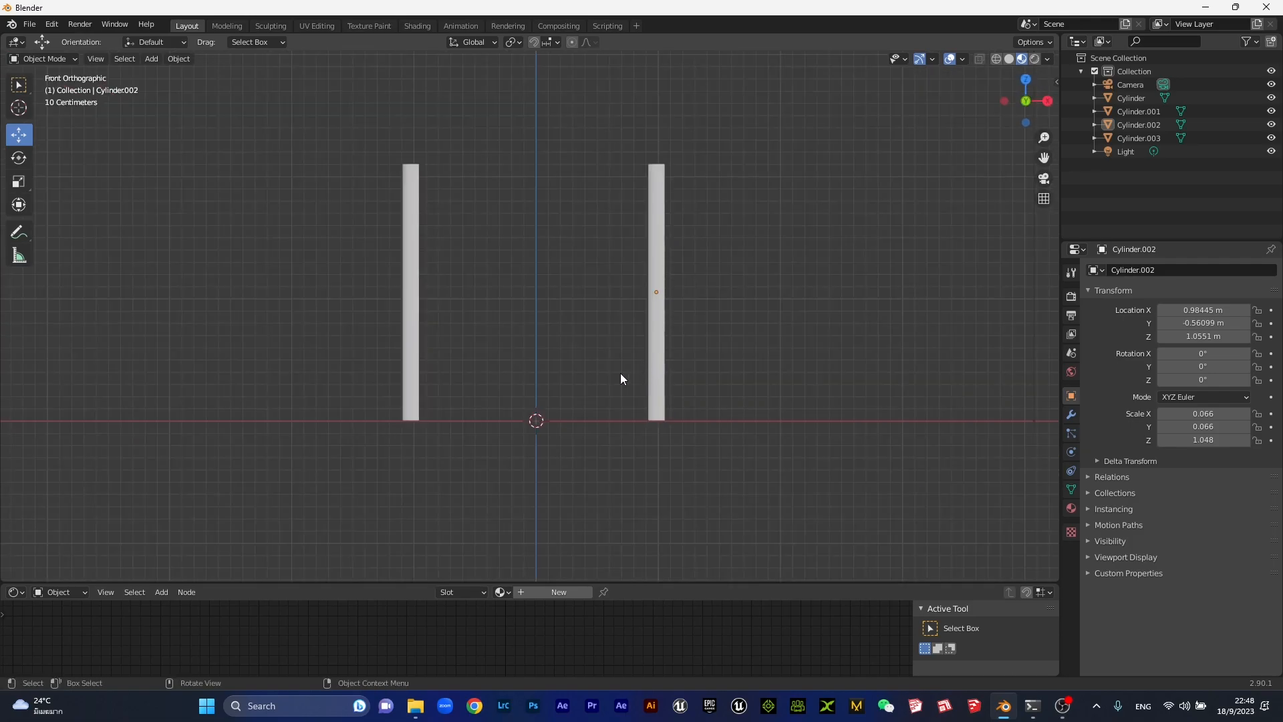
drag(486, 256, 344, 383)
middle_drag(345, 383, 524, 401)
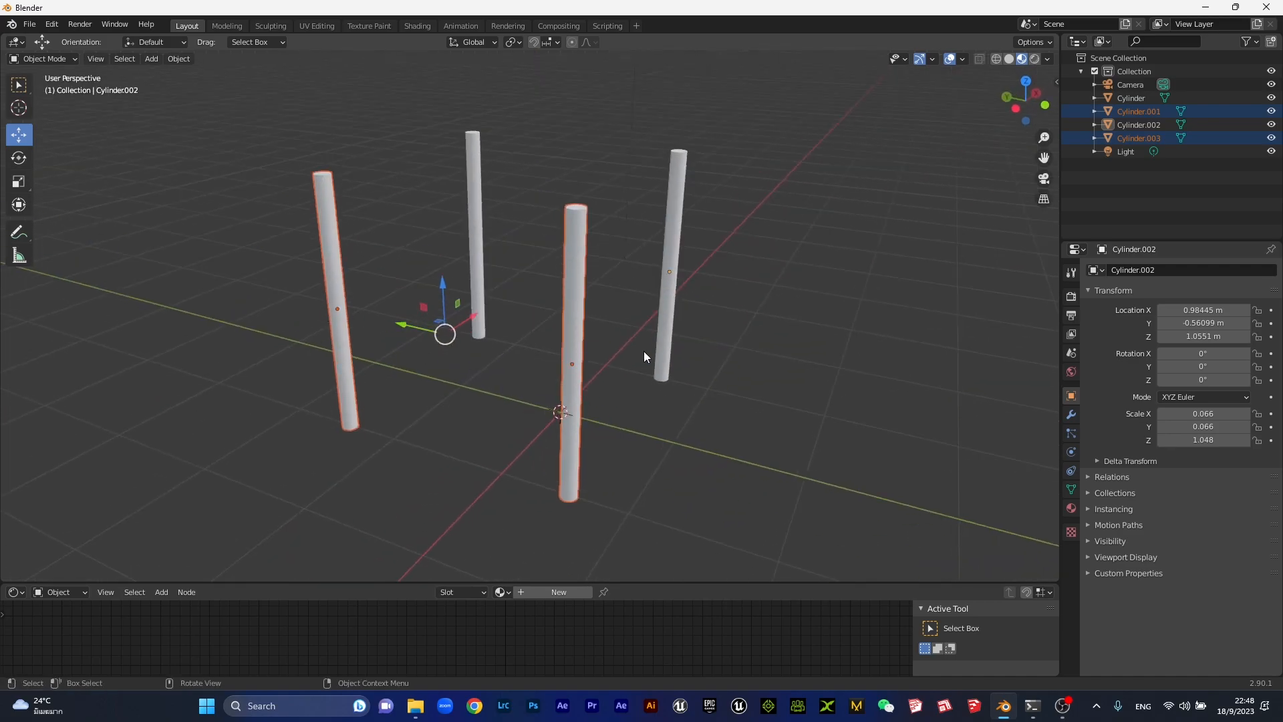
middle_drag(639, 349, 570, 379)
key(KP_7)
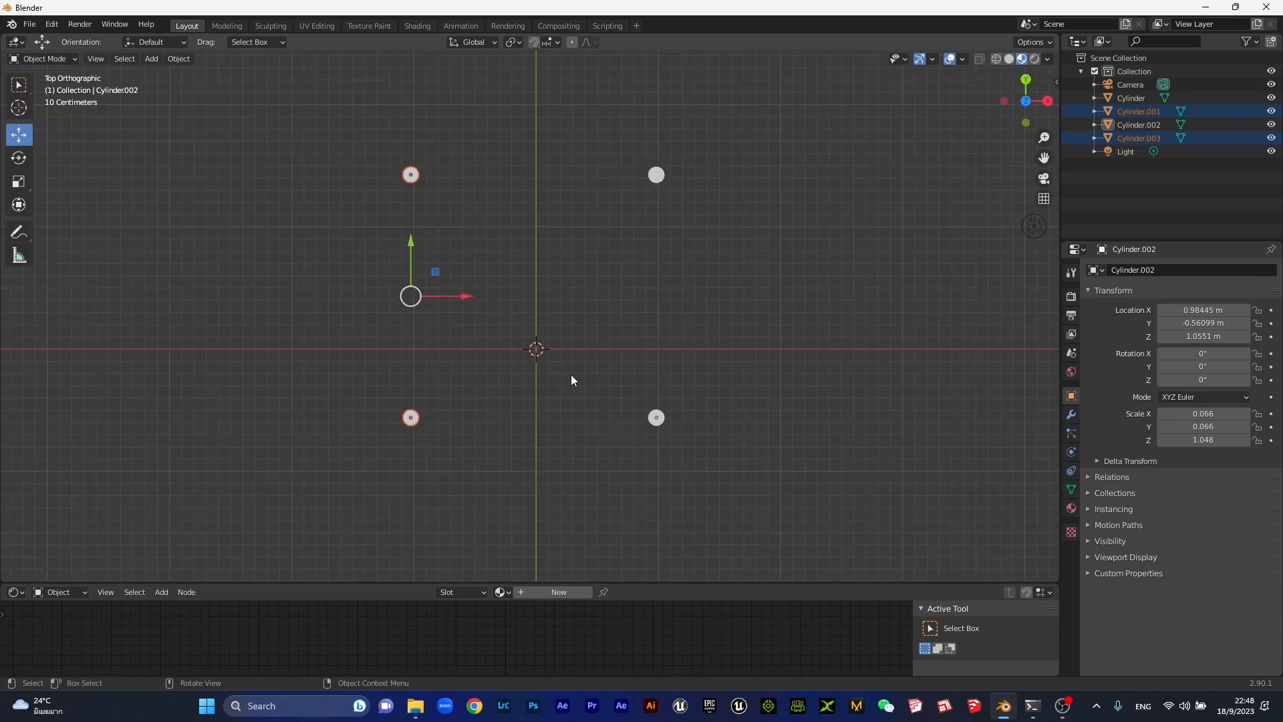
drag(468, 295, 443, 291)
Reposition the camera to about X 7.38 m, Y -6.10 m and Z 6.07 m
key(KP_0)
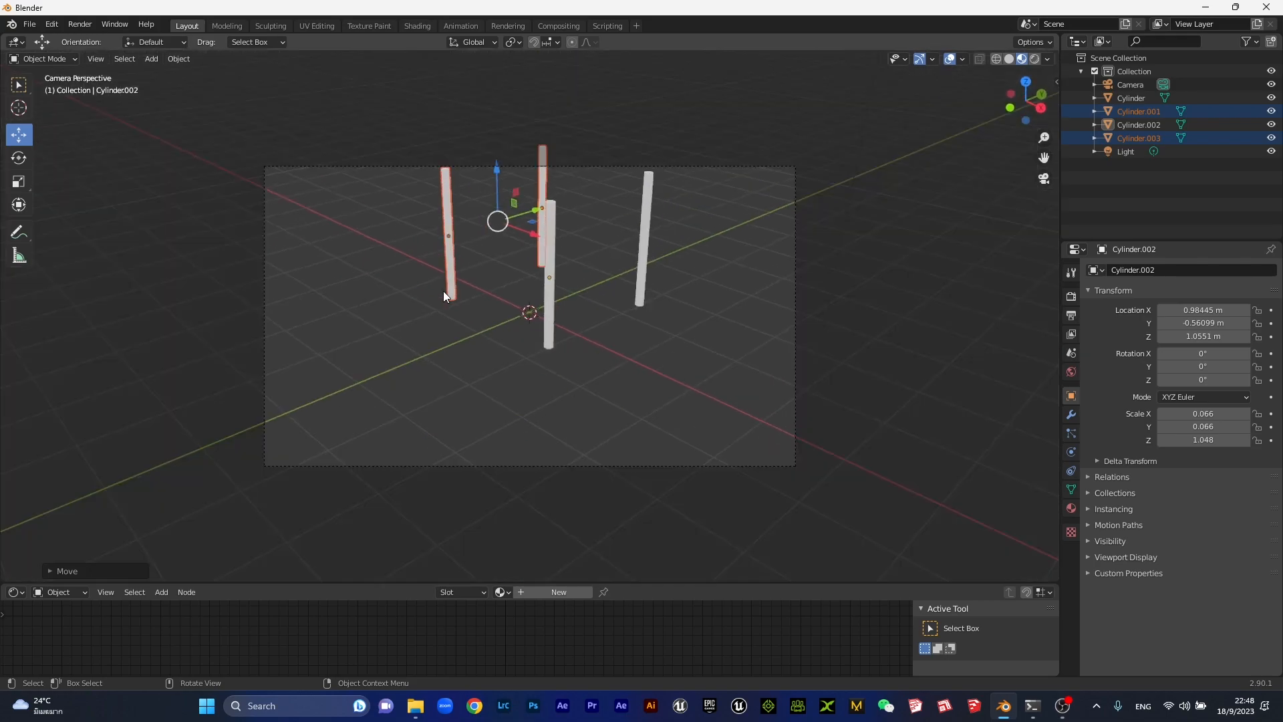
click(729, 171)
drag(728, 171, 568, 391)
middle_drag(567, 391, 665, 404)
Duplicate the front post on the negative X side and move the copy along X to about -0.02 m
key(KP_1)
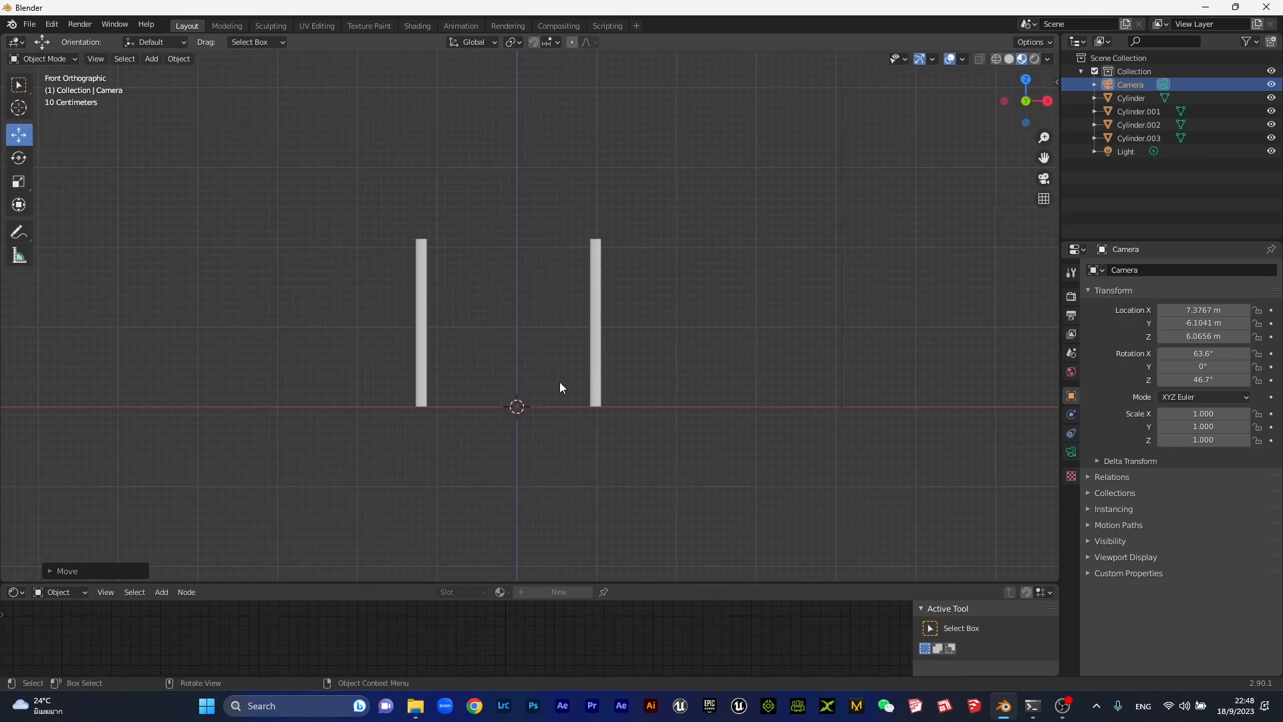
click(420, 310)
scroll(423, 310, up, 4)
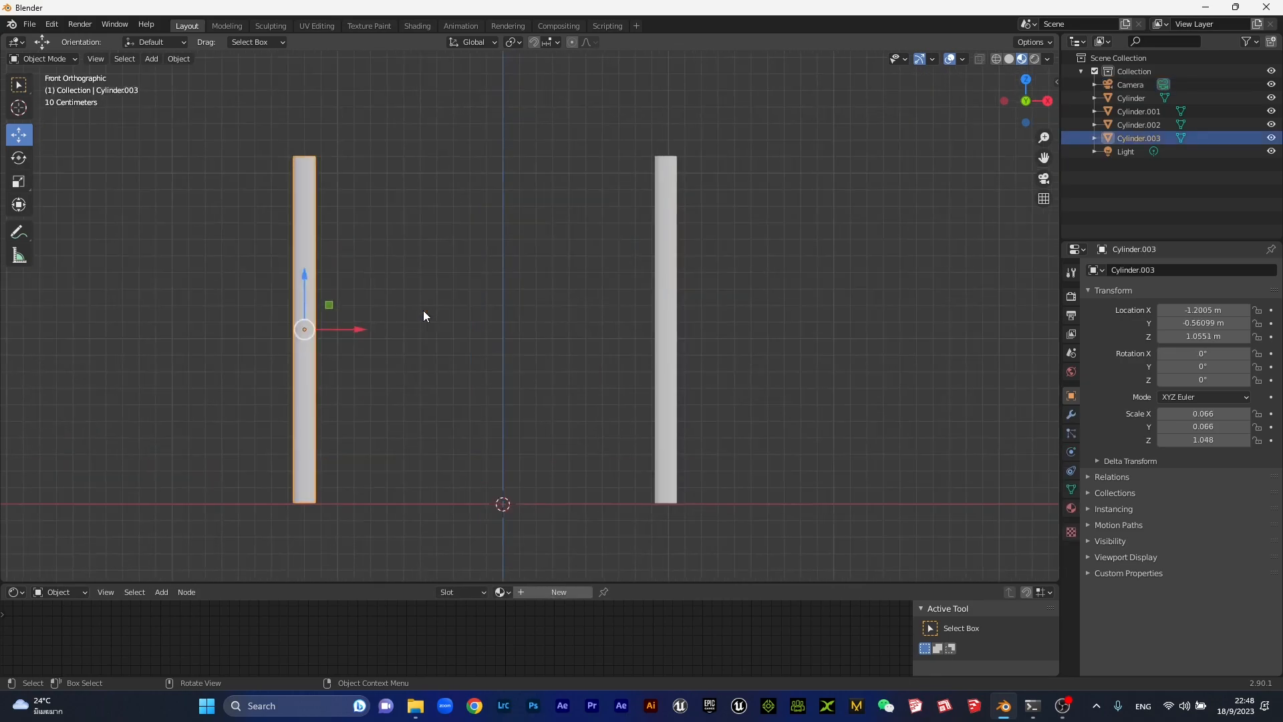
key(shift+d)
right_click(300, 329)
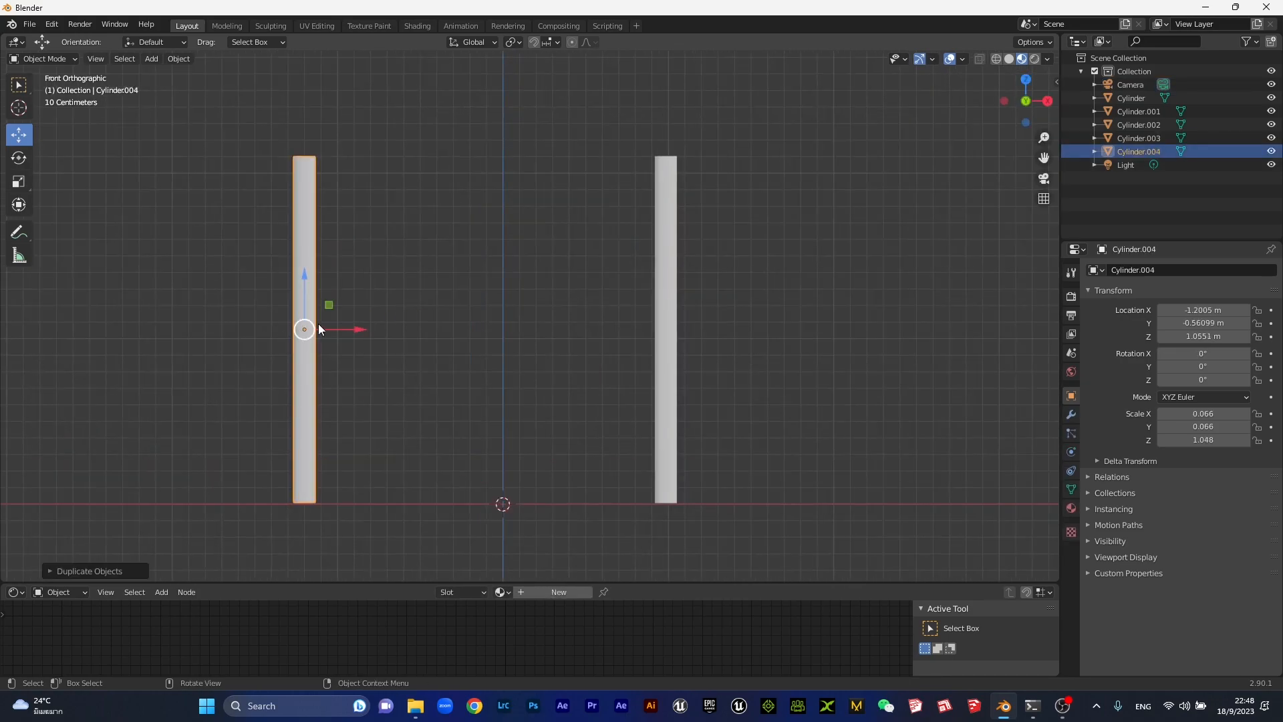
key(g)
key(x)
click(547, 330)
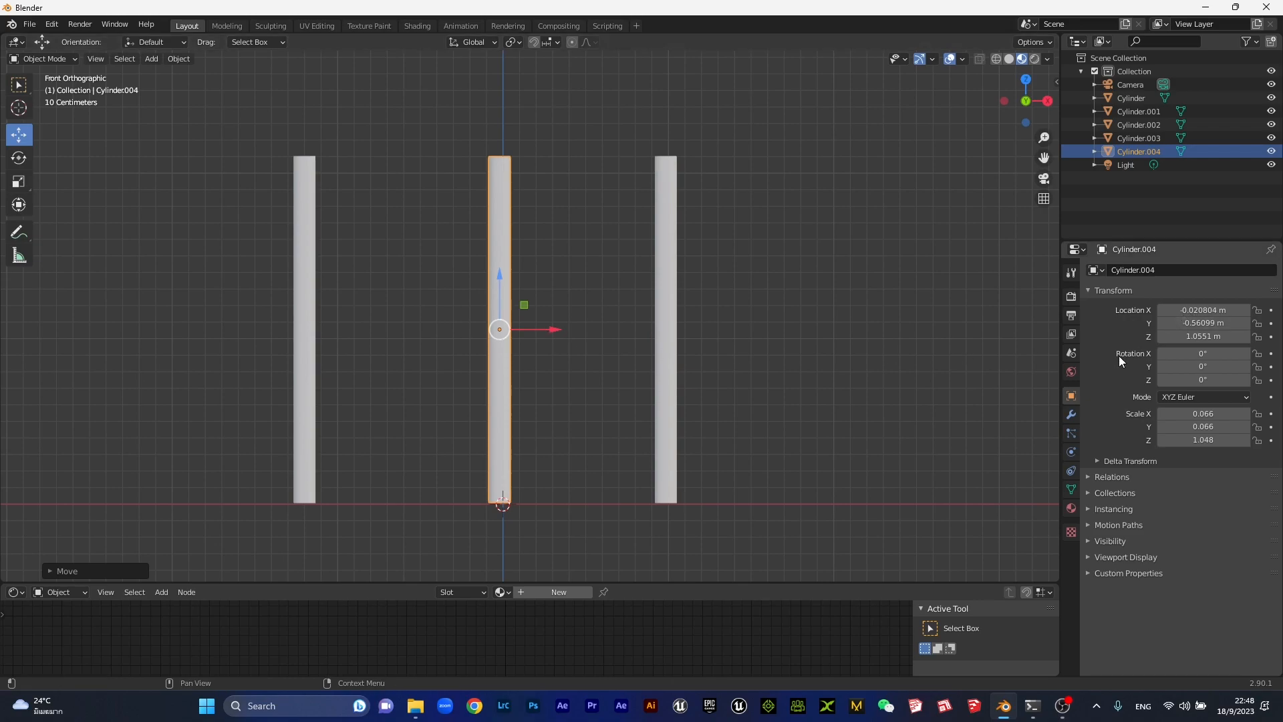
Rotate the copied post 90° about Y and place it between the front posts at about X -0.11 m, Z 0.49 m
click(1216, 365)
text(90)
key(Return)
drag(500, 275, 500, 369)
drag(557, 422, 536, 431)
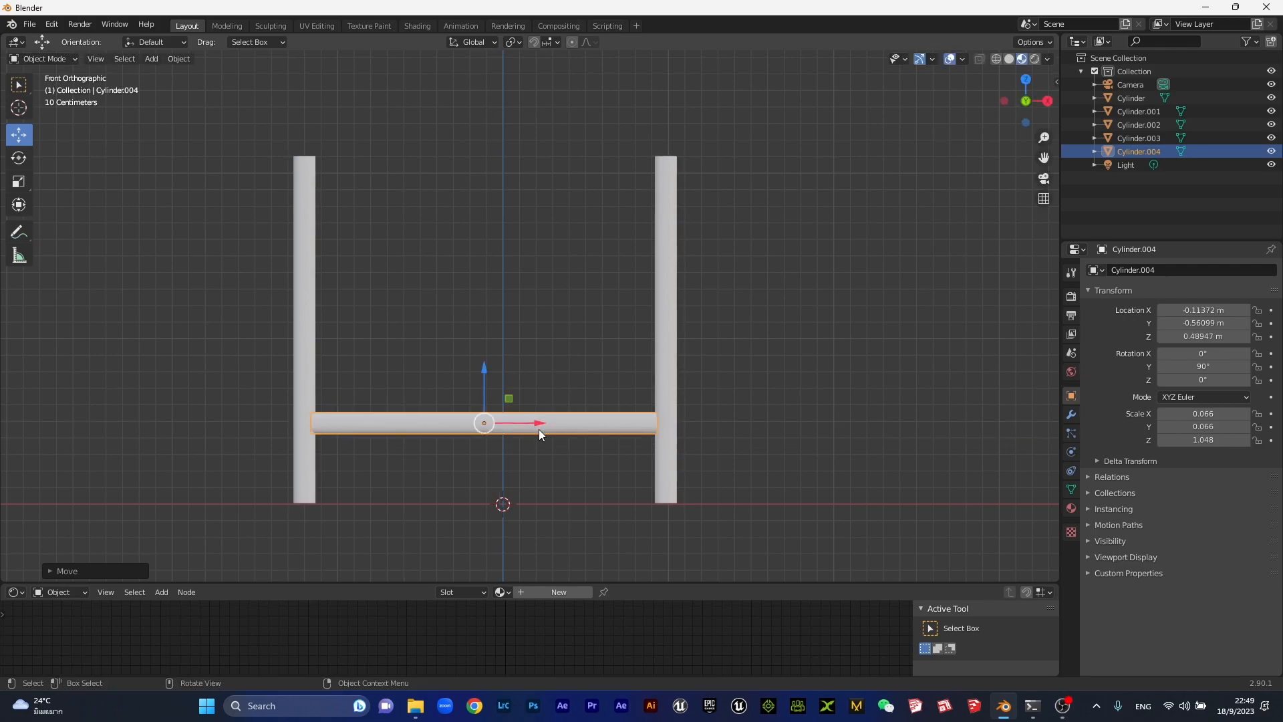
Thin the front crossbar to a scale of about 0.036, and lengthen it along X to about 1.244 so it passes both posts
middle_drag(591, 434, 596, 470)
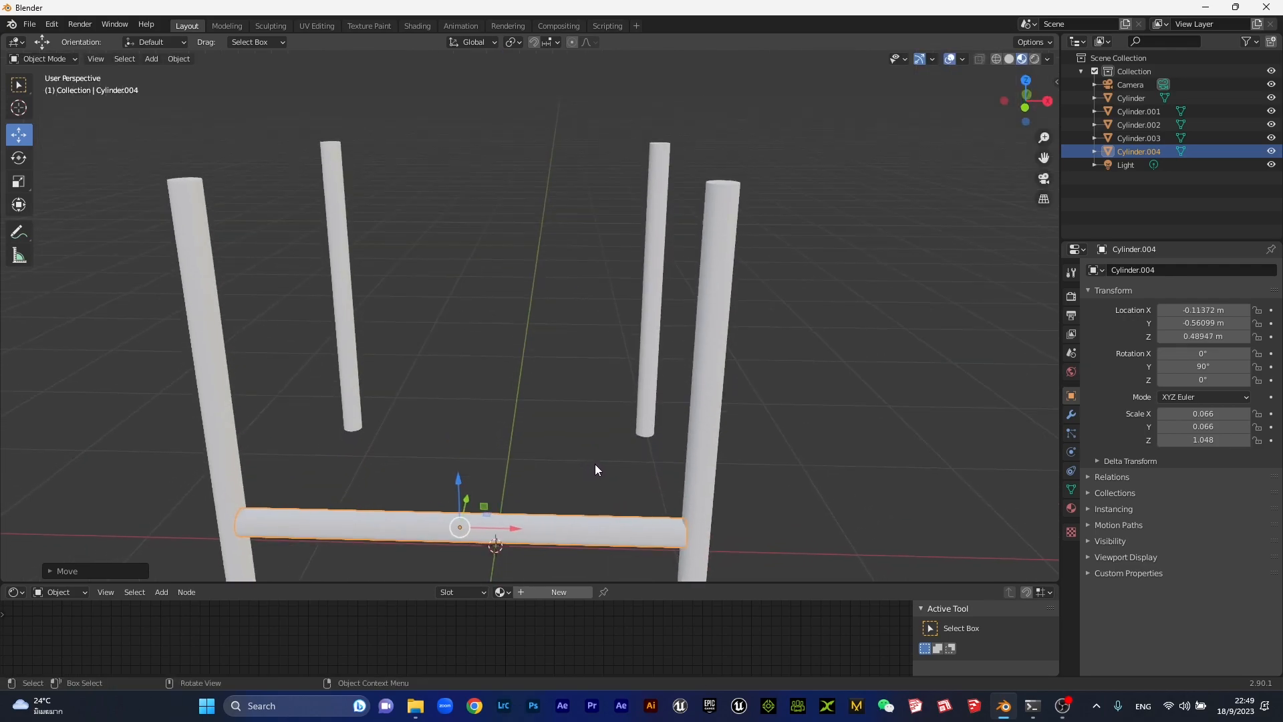
scroll(571, 443, up, 1)
scroll(569, 444, up, 1)
scroll(561, 434, down, 3)
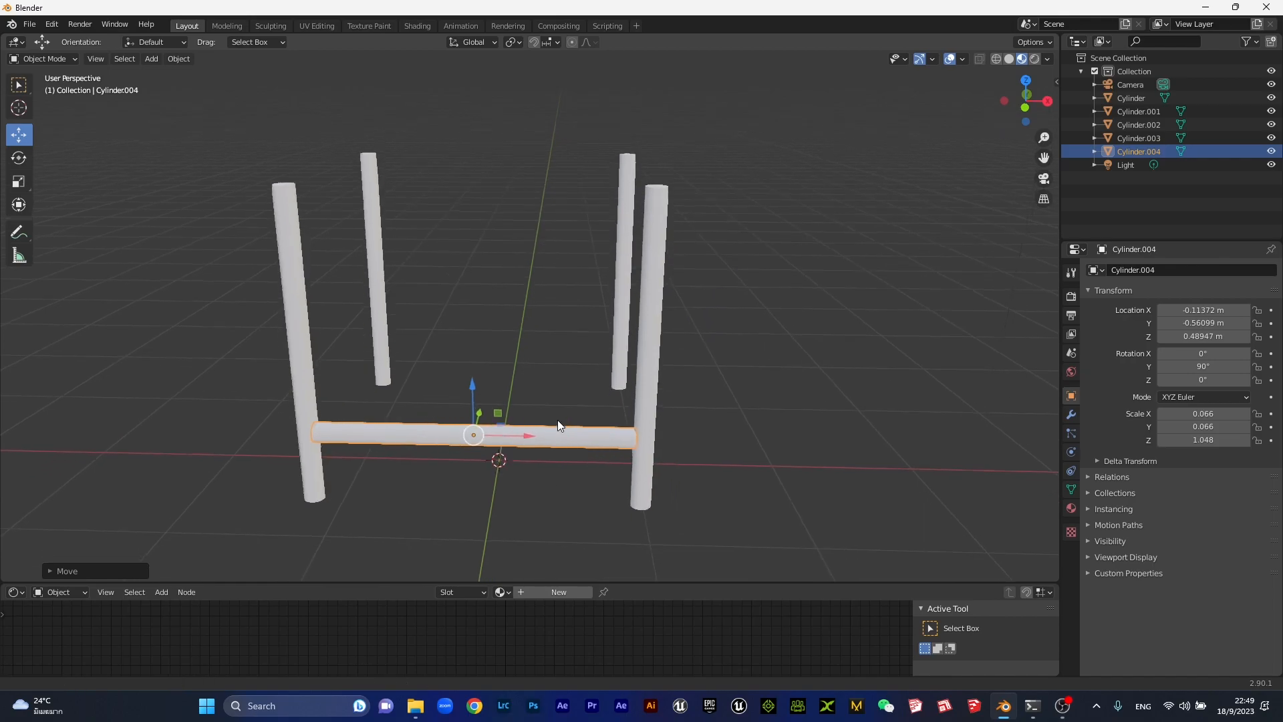
scroll(561, 414, up, 4)
key(s)
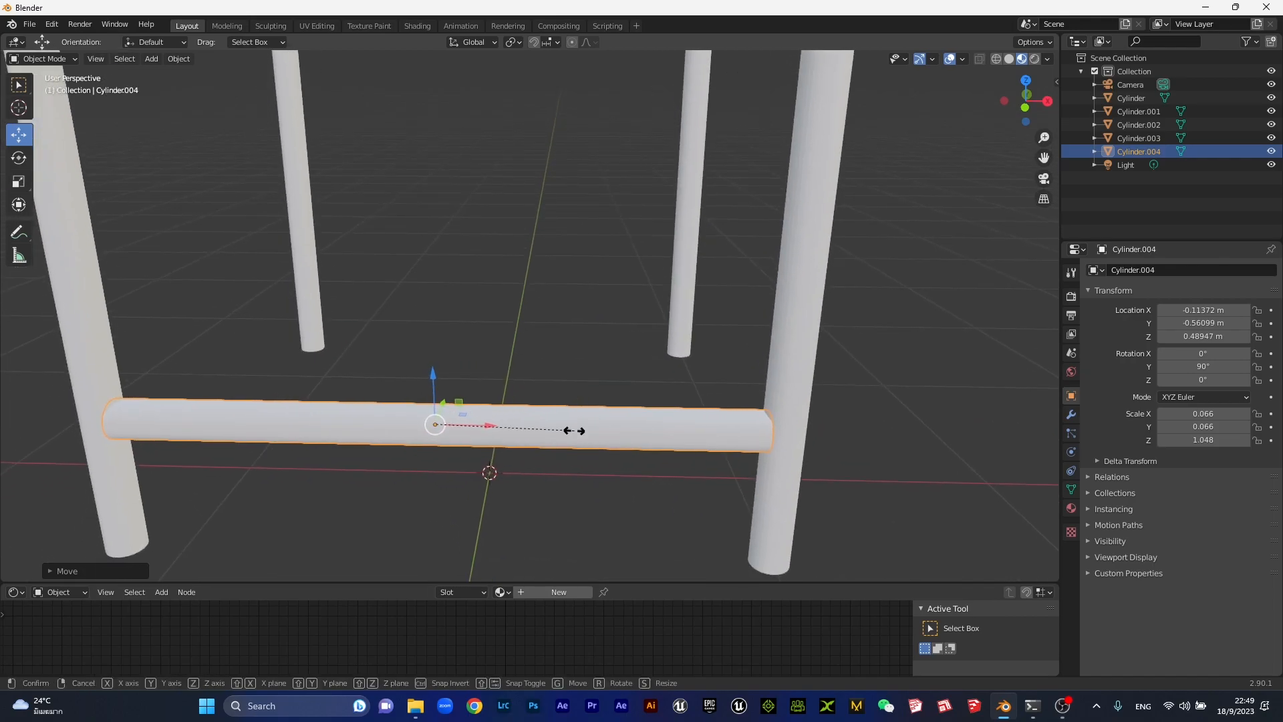
click(511, 429)
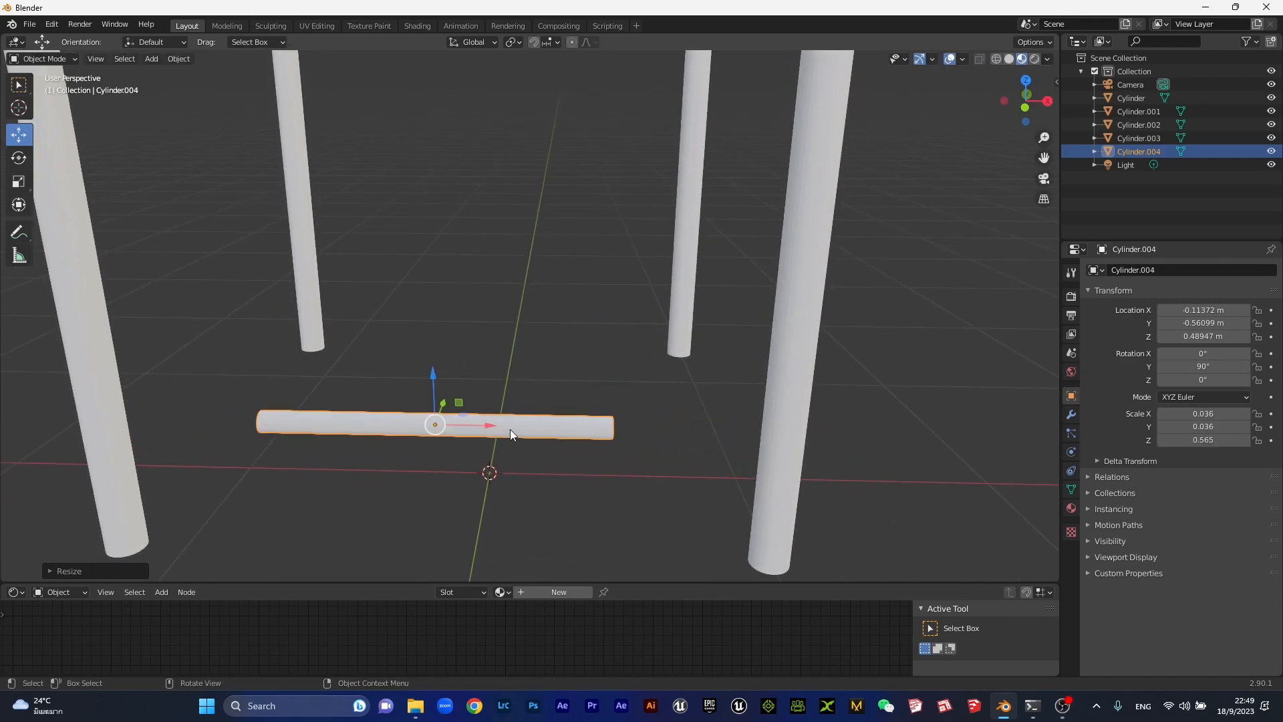
key(s)
key(x)
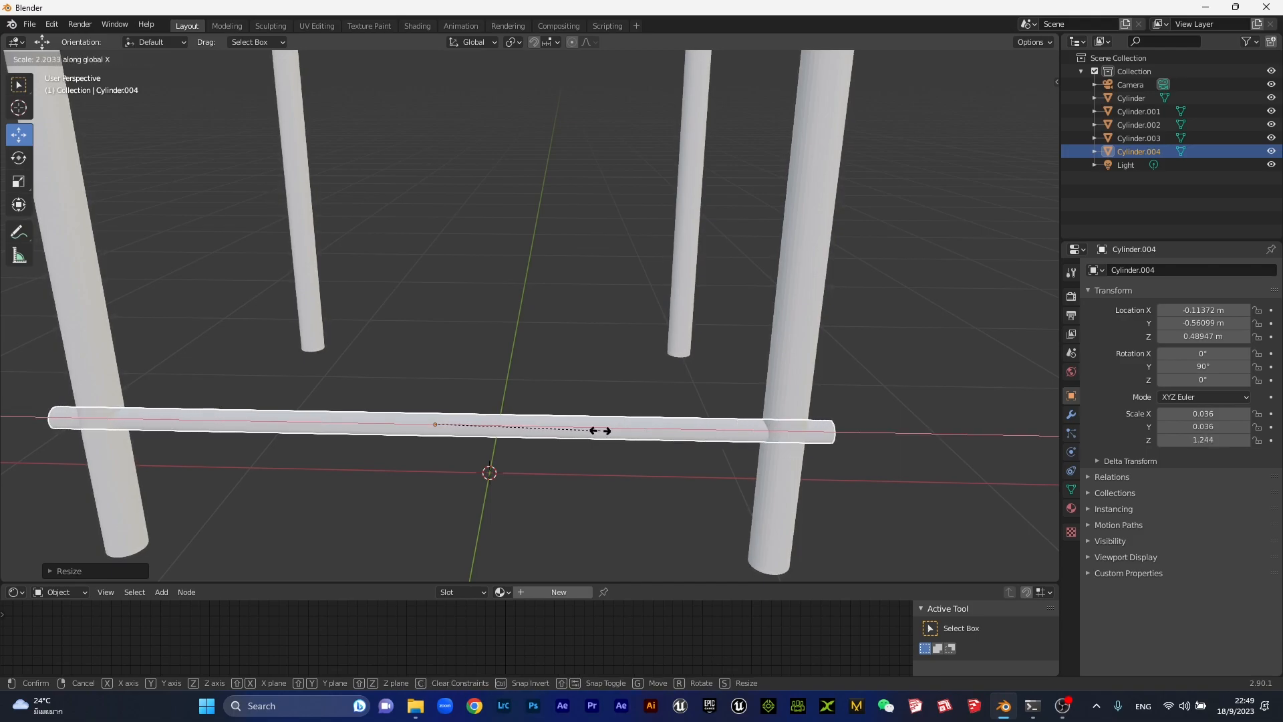
click(599, 430)
Shift the front crossbar along Y to about -0.52 m, toward the inner side of the front posts
click(375, 375)
middle_drag(364, 384, 723, 378)
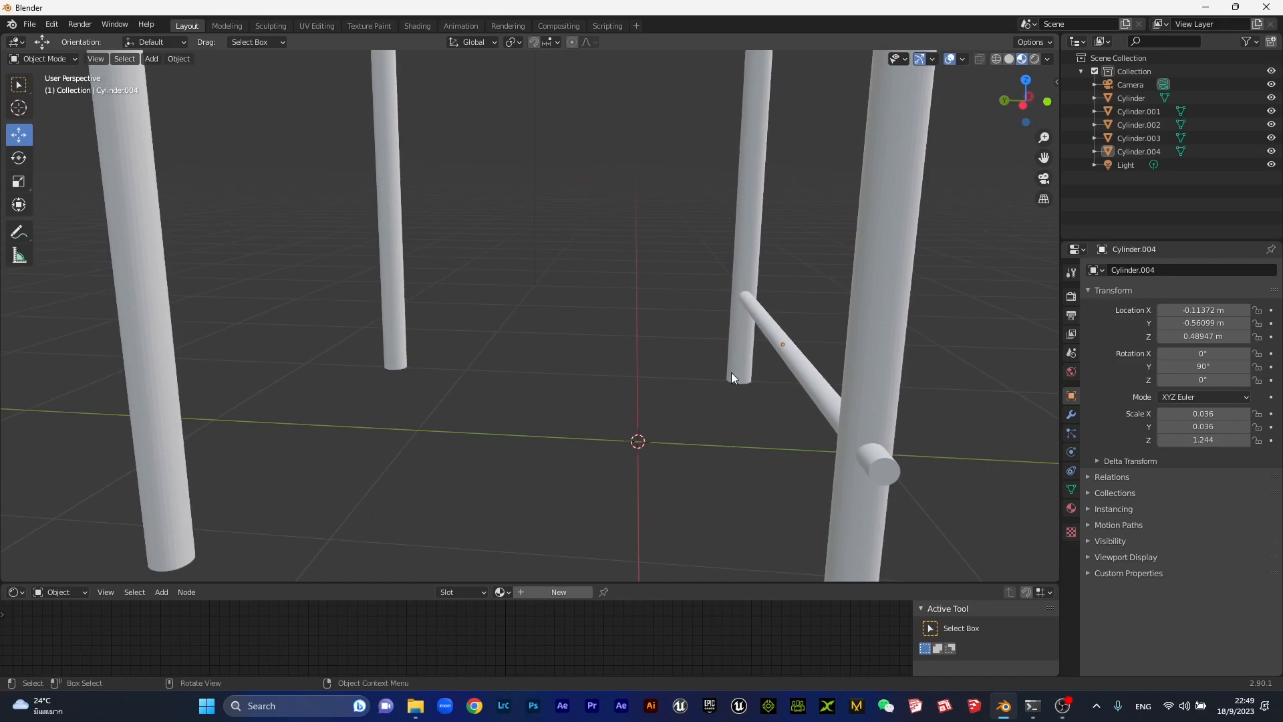
click(795, 354)
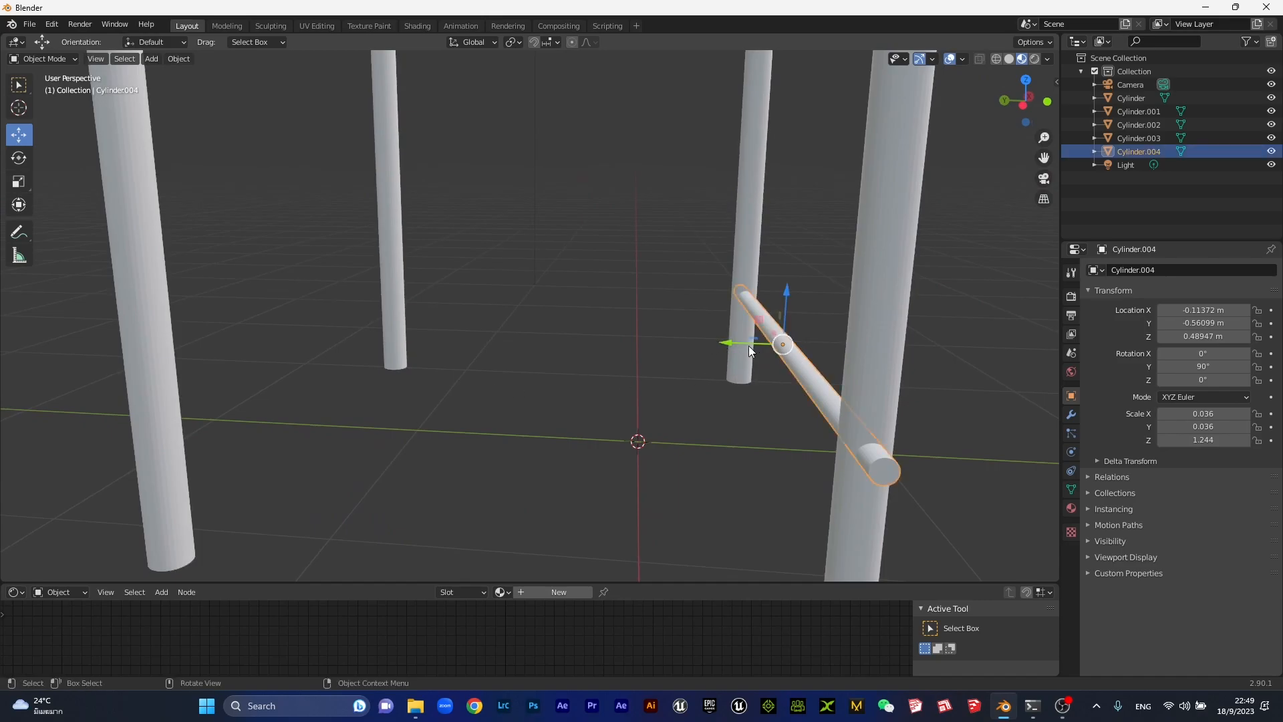
drag(721, 343, 707, 343)
click(687, 348)
scroll(745, 404, down, 1)
mouse_move(745, 404)
middle_down()
mouse_move(730, 408)
mouse_move(766, 405)
middle_up()
Duplicate the front crossbar and move the copy along Y to about 1.50 m at the rear posts
click(767, 399)
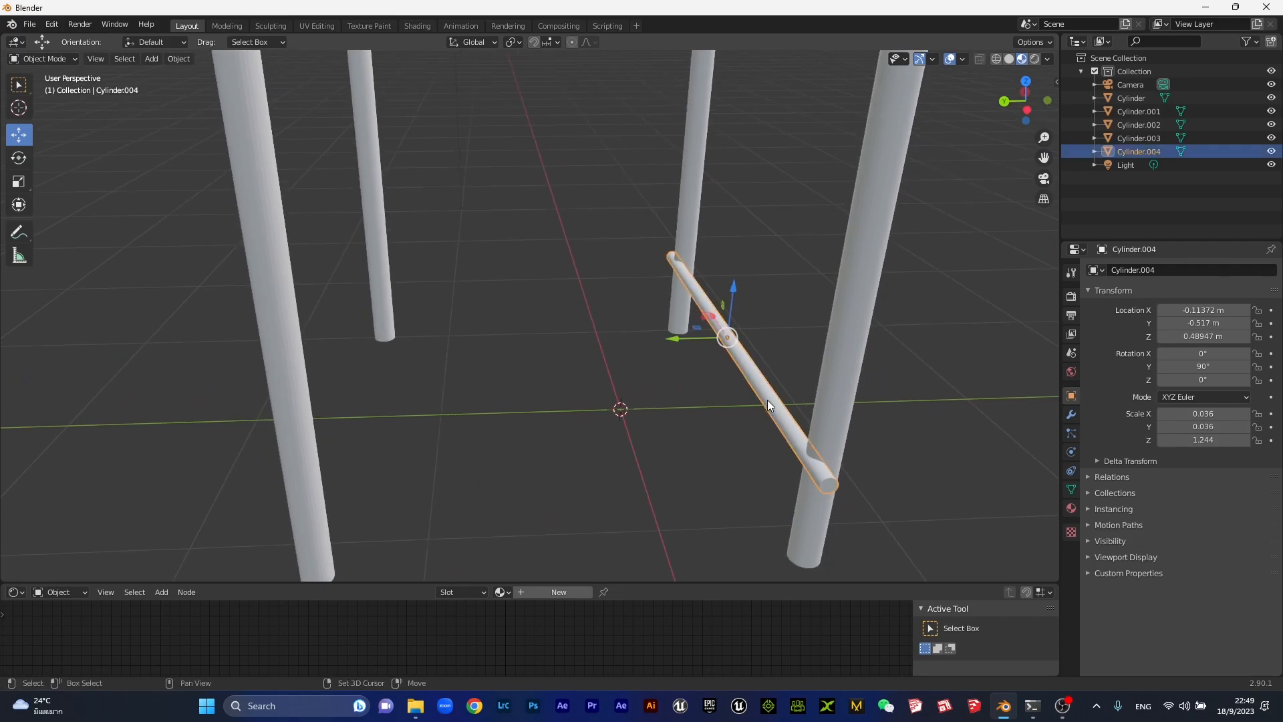
key(shift+d)
right_click(767, 399)
drag(670, 339, 273, 335)
click(511, 320)
middle_drag(511, 319, 583, 388)
Duplicate both lower crossbars and raise the copies along Z to near the tops of the posts
click(659, 381)
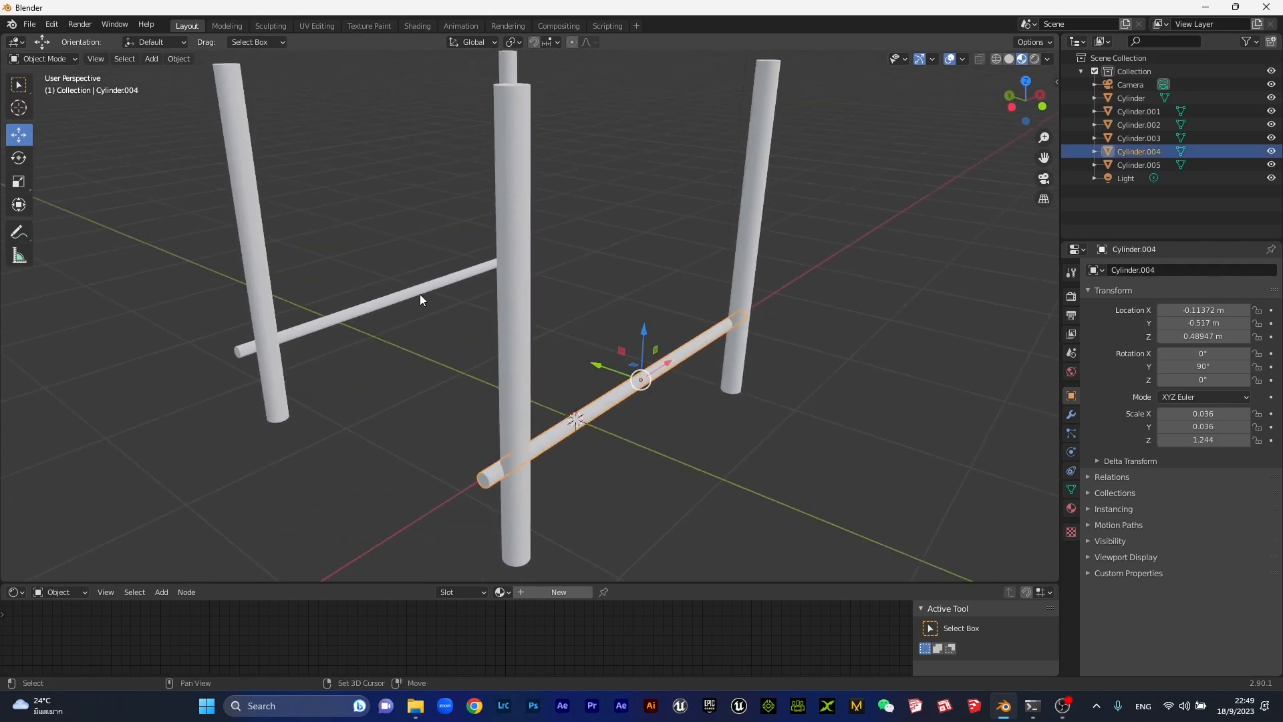
shift+click(429, 291)
key(shift+d)
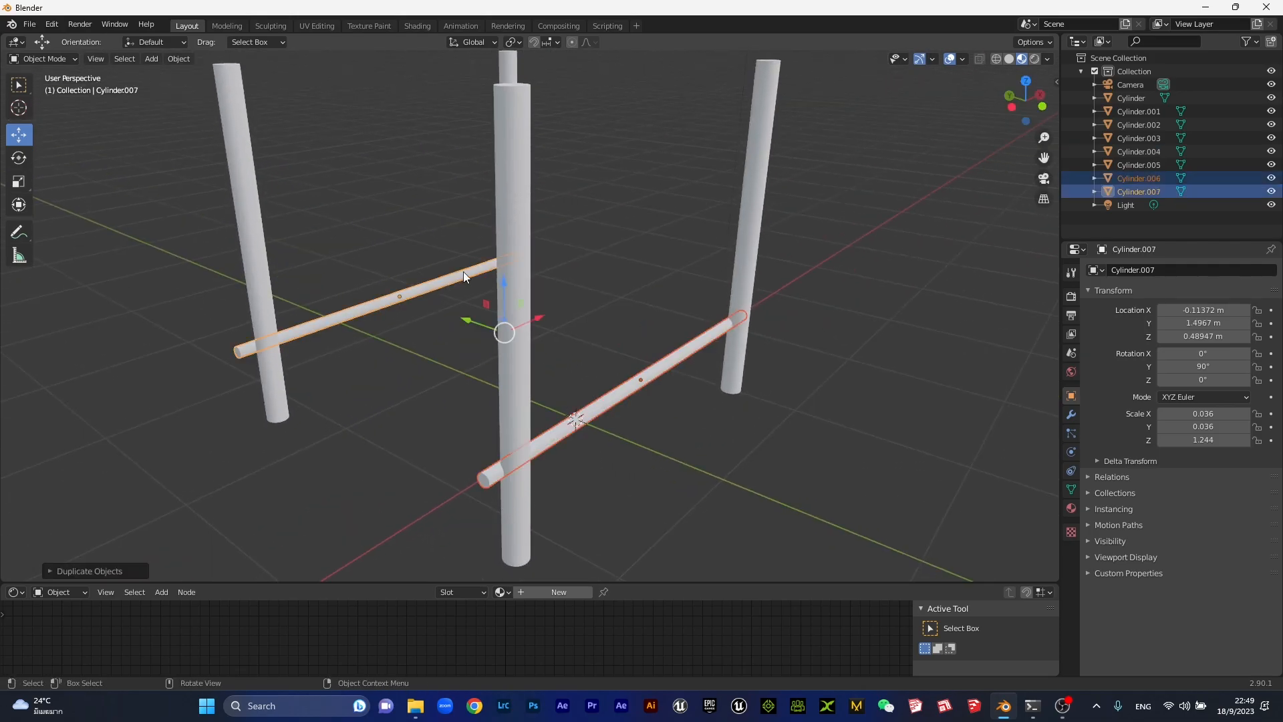
right_click(587, 289)
scroll(587, 289, down, 3)
key(KP_1)
drag(510, 266, 537, 116)
click(359, 201)
middle_drag(358, 202, 545, 278)
Lower the upper rear crossbar to about Z 1.80 m
scroll(539, 274, up, 2)
key(KP_1)
middle_drag(732, 338, 654, 207)
click(648, 191)
drag(624, 140, 626, 171)
key(KP_1)
drag(487, 164, 487, 176)
middle_drag(487, 177, 591, 303)
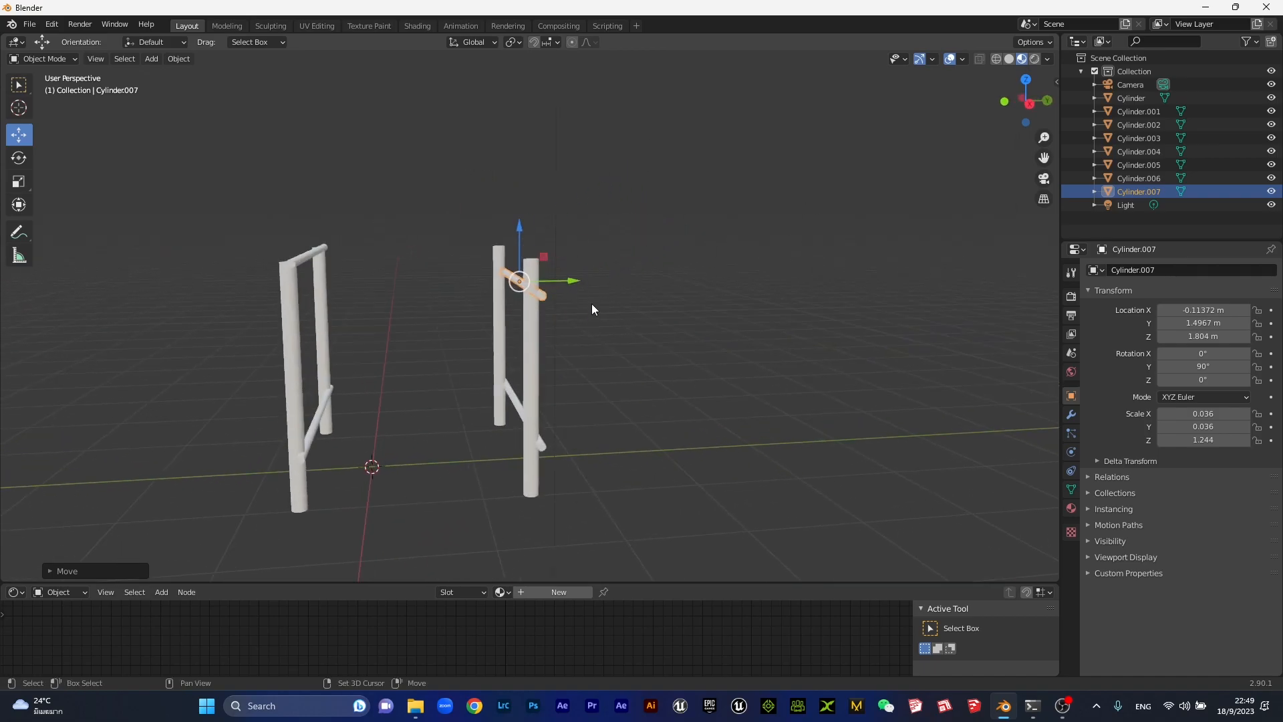
Select both rear posts and select their top faces in Edit Mode
key(KP_7)
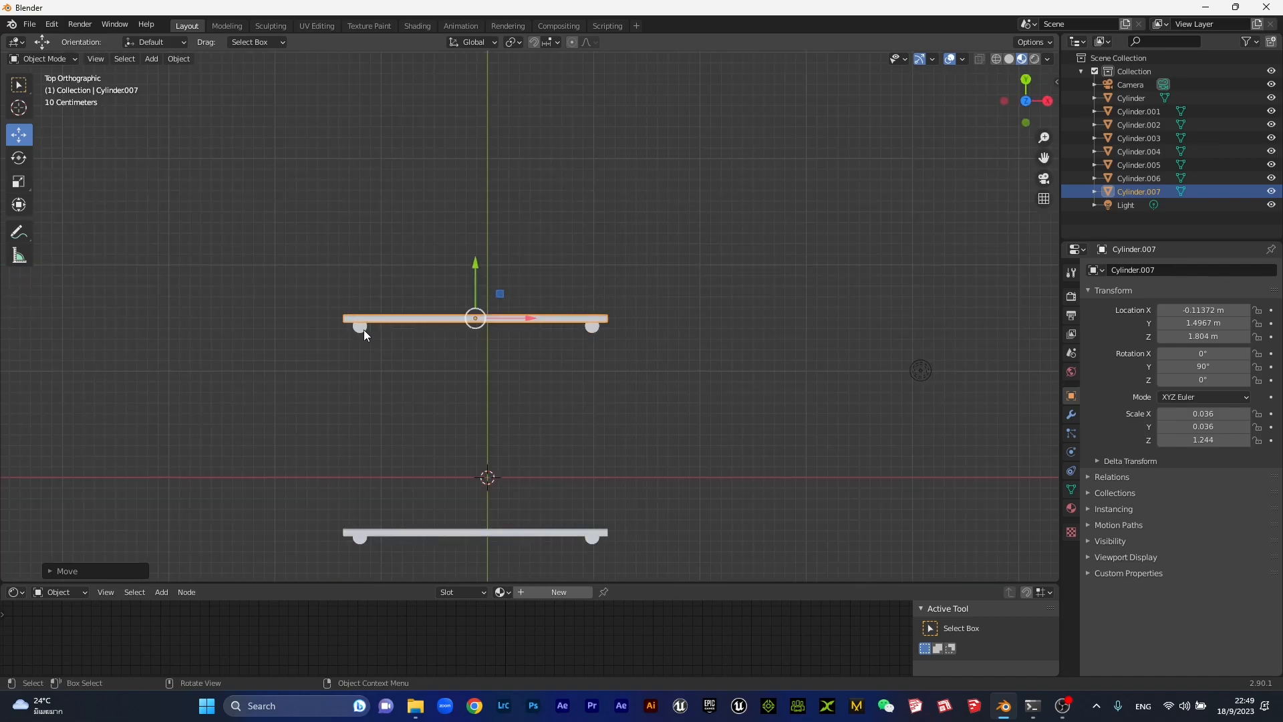
click(362, 329)
shift+click(585, 328)
scroll(608, 349, up, 3)
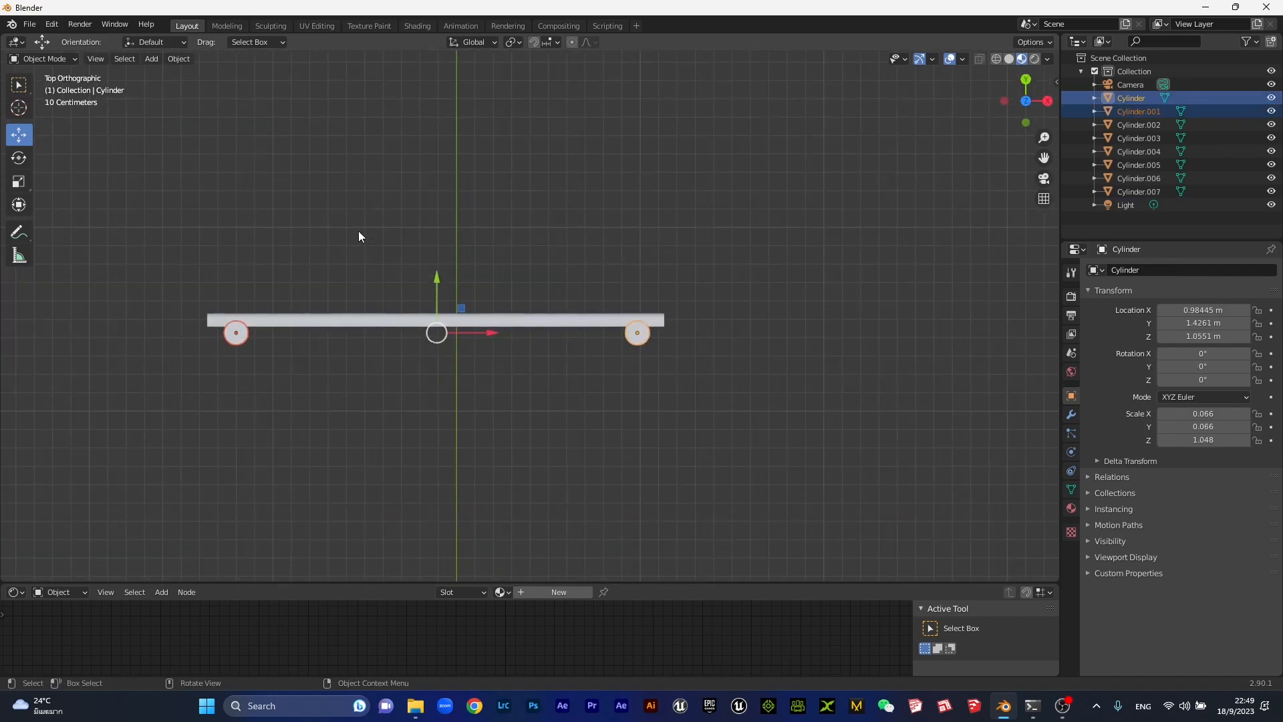
scroll(563, 251, up, 3)
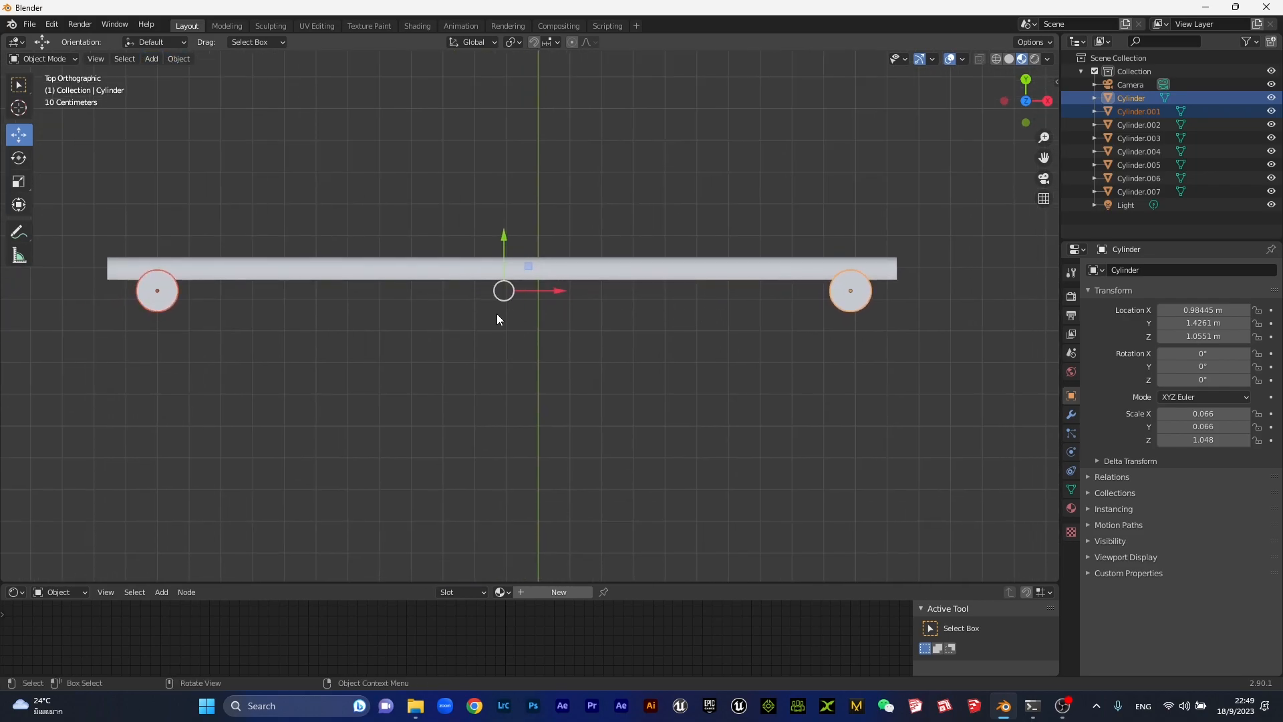
key(Tab)
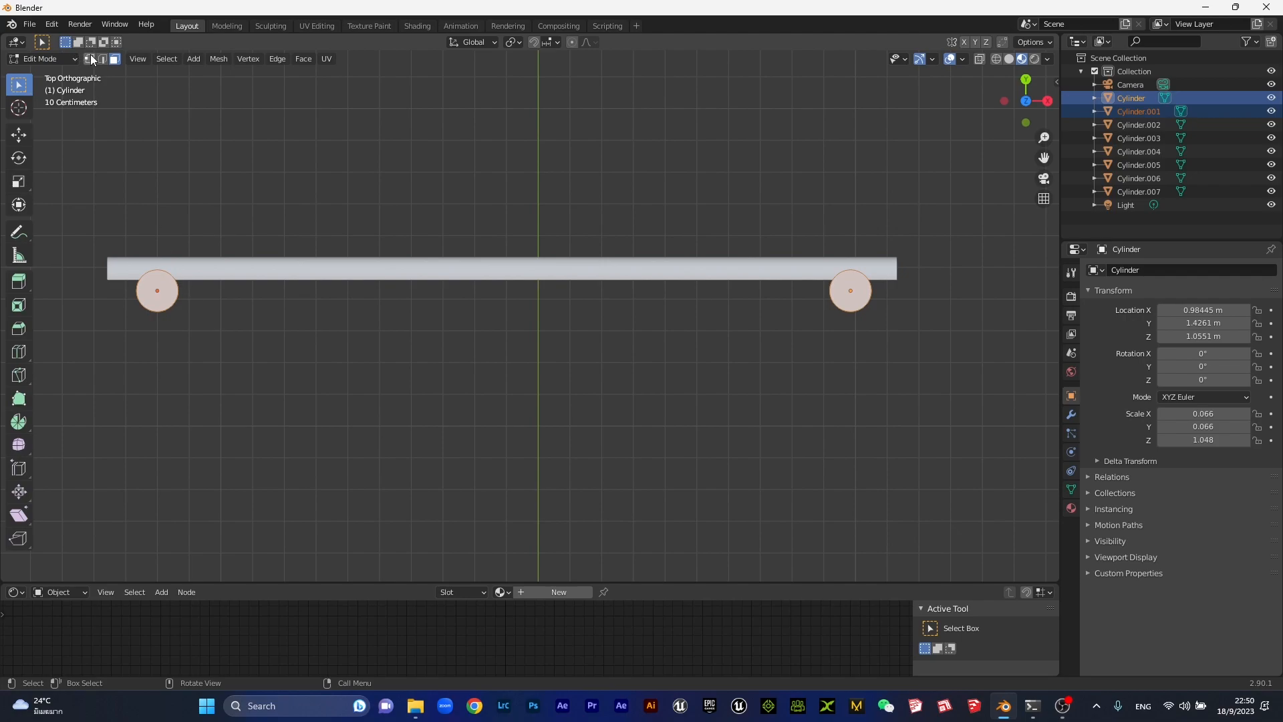
click(160, 291)
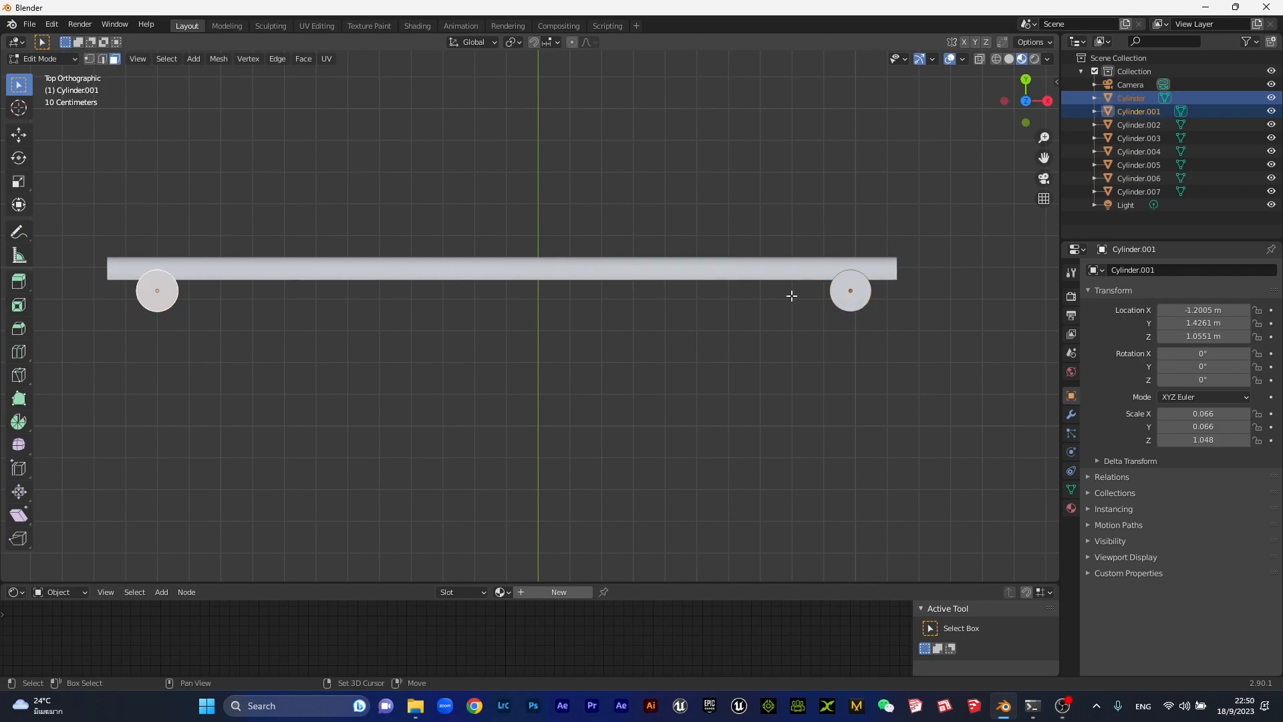
click(855, 298)
middle_drag(873, 352, 796, 281)
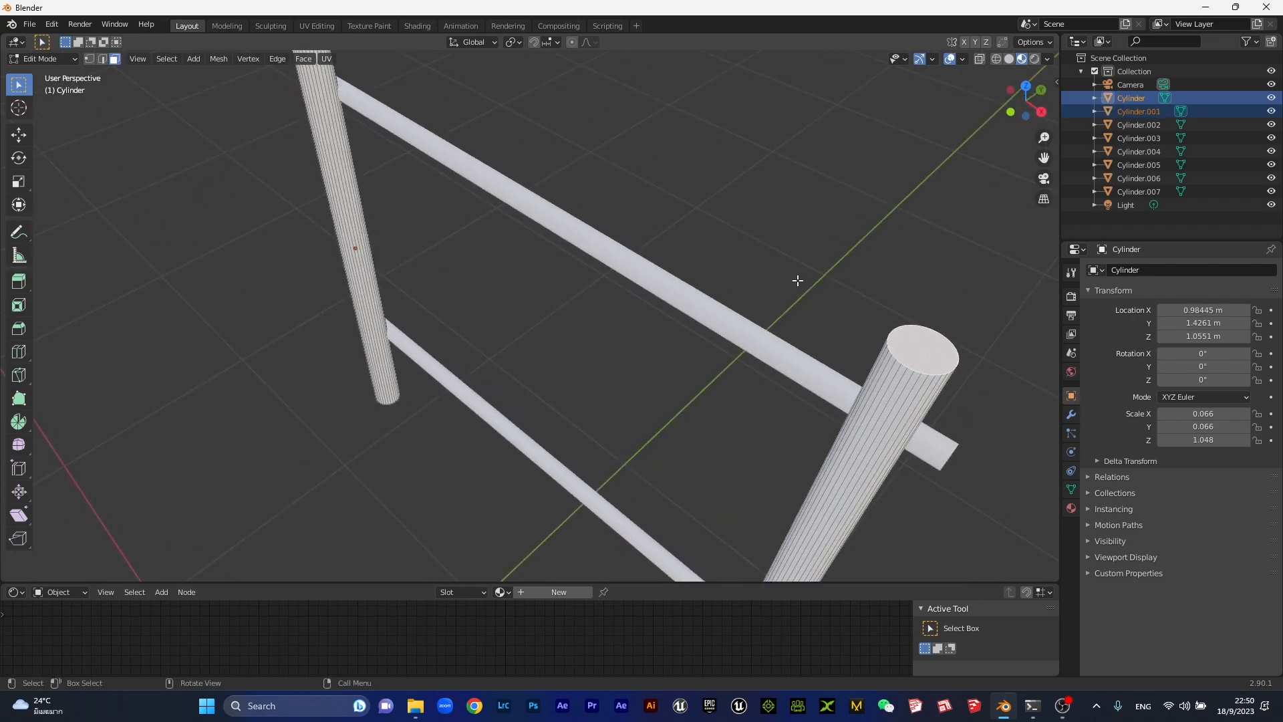
Lower the rear posts' top faces along Z to the height of the upper rear crossbar and return to Object Mode
key(KP_1)
scroll(797, 280, down, 4)
key(KP_3)
scroll(490, 302, up, 4)
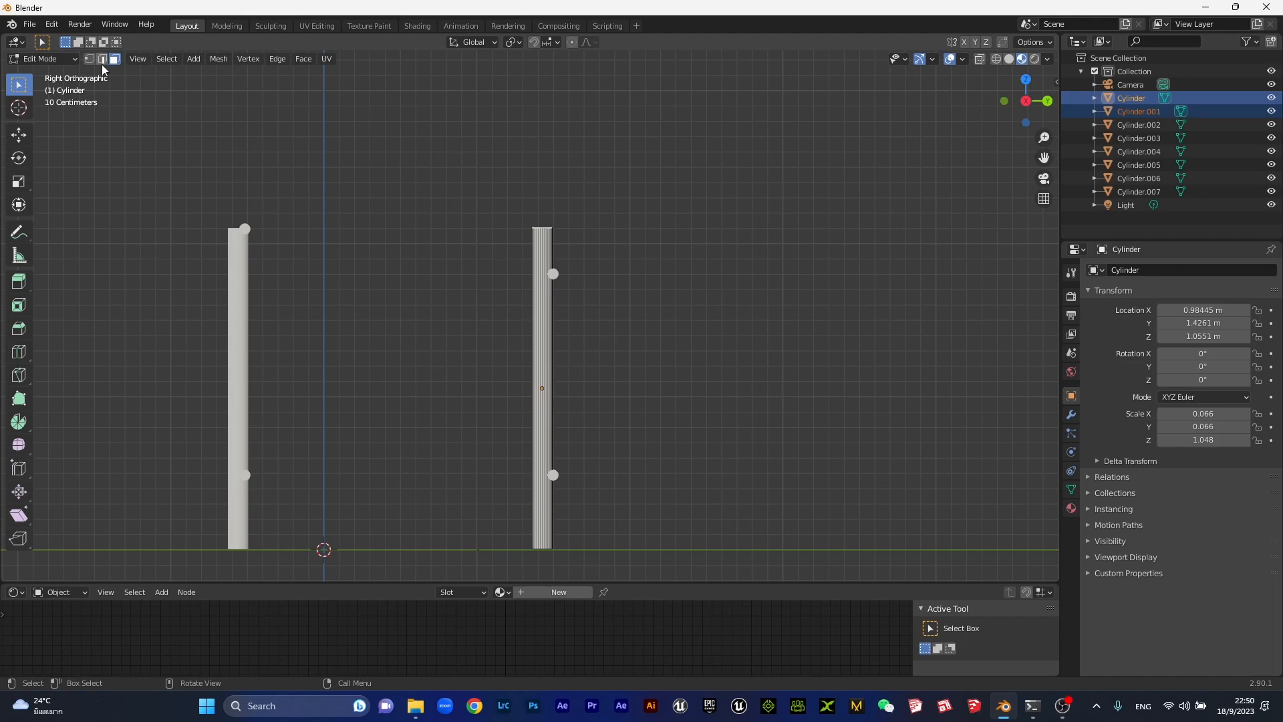
click(20, 139)
drag(551, 176, 549, 220)
key(Tab)
scroll(472, 333, down, 2)
middle_drag(471, 333, 771, 354)
click(768, 336)
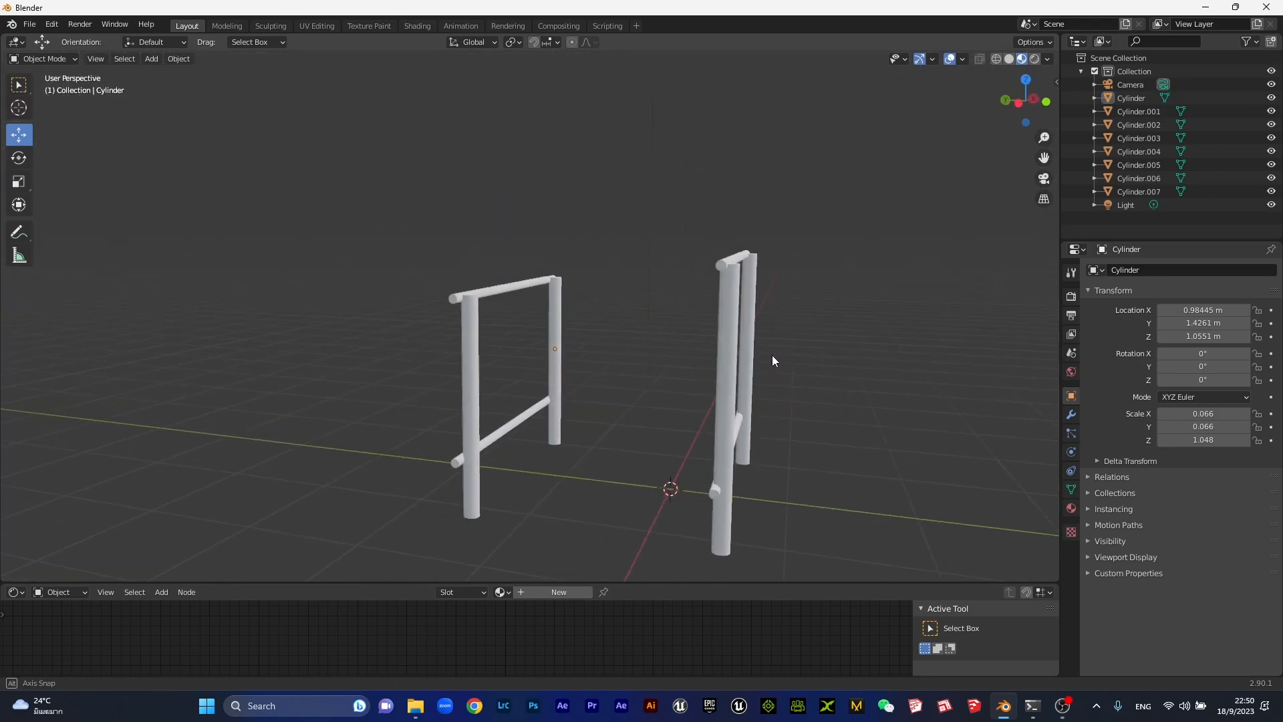
Duplicate the upper rear crossbar and move the copy along Y to about 0.30 m
click(523, 419)
click(494, 291)
key(shift)
key(shift+d)
right_click(504, 293)
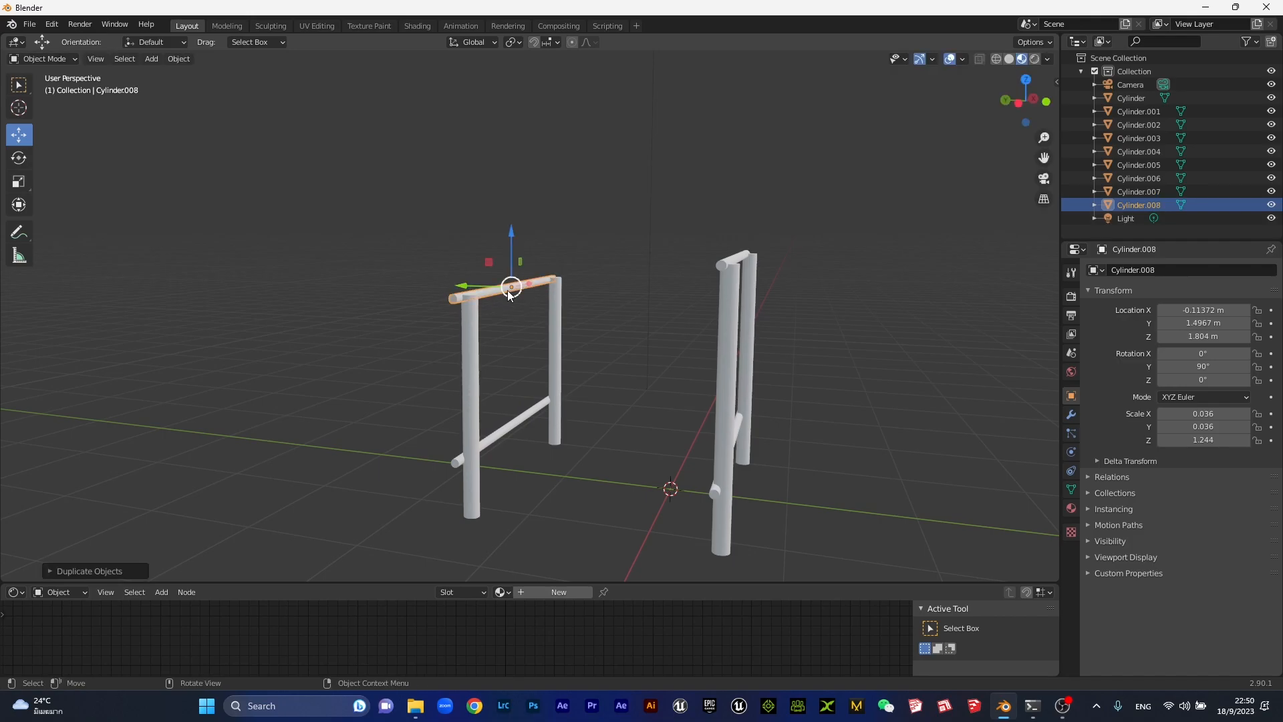
drag(468, 286, 596, 288)
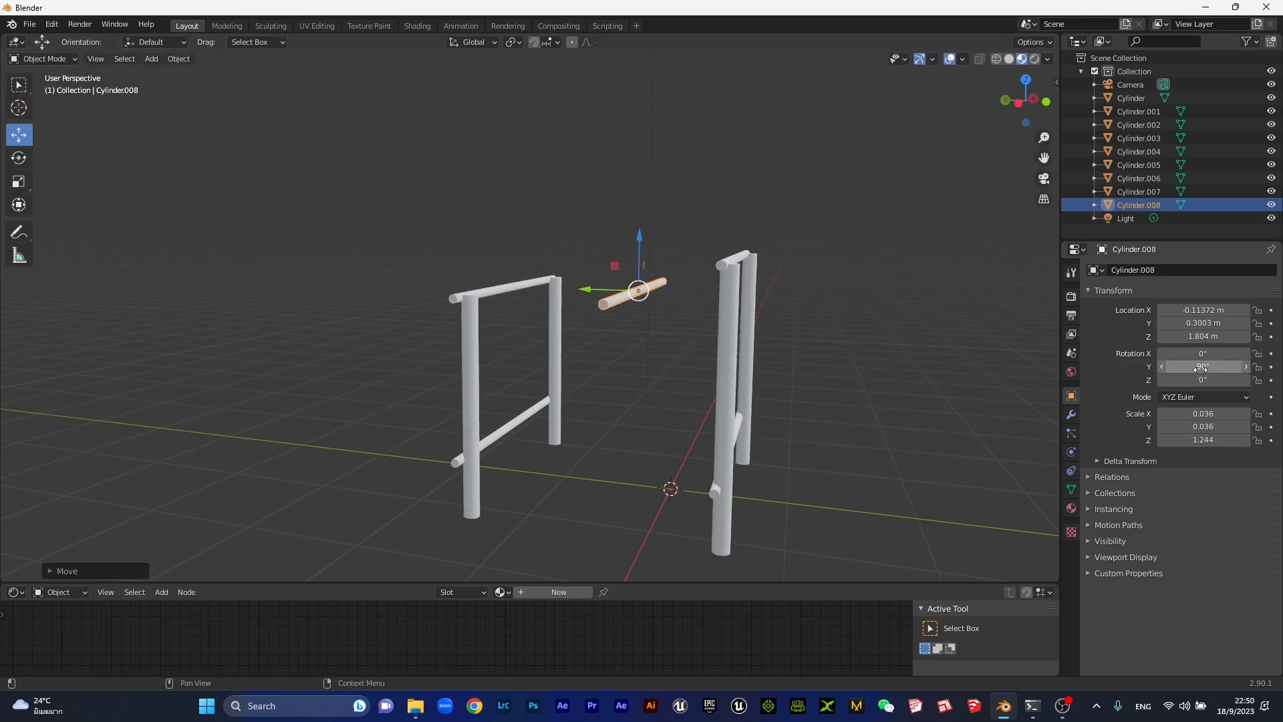
Set the copied bar's Y rotation and X rotation to 90° so it runs between the front and rear frames
drag(1201, 368, 1206, 368)
click(1202, 369)
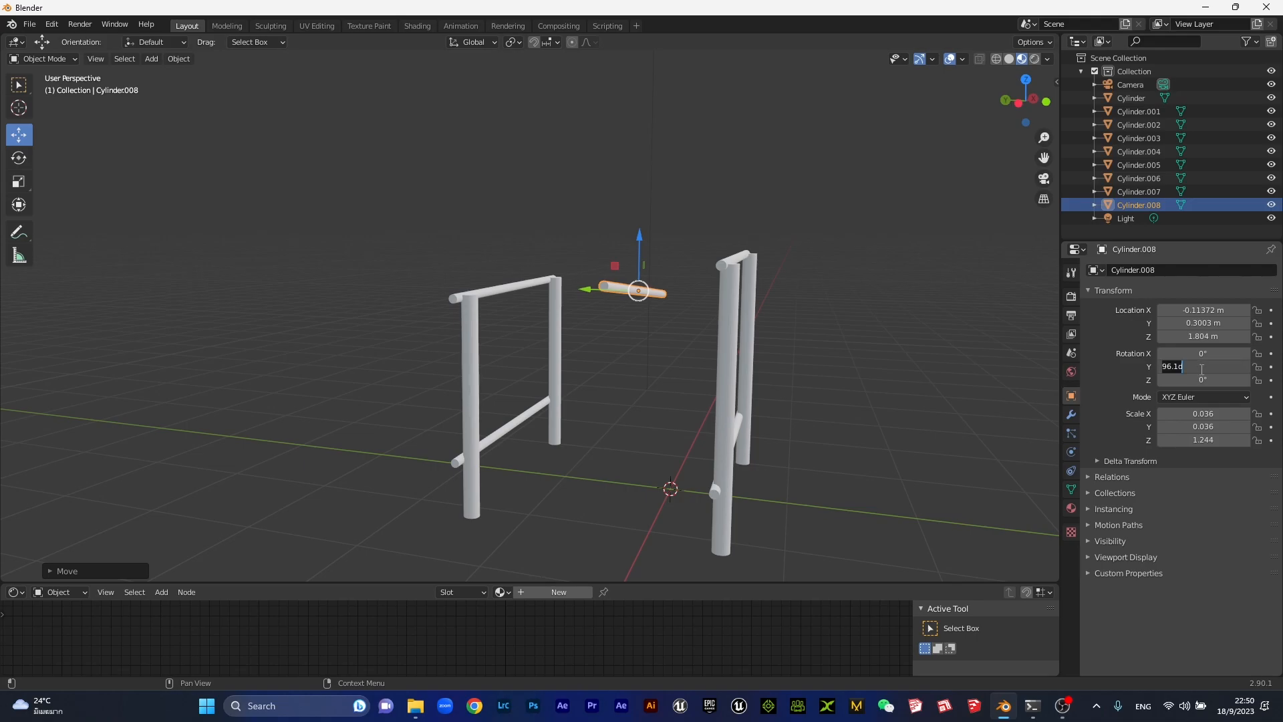
text(90)
key(Return)
click(1207, 354)
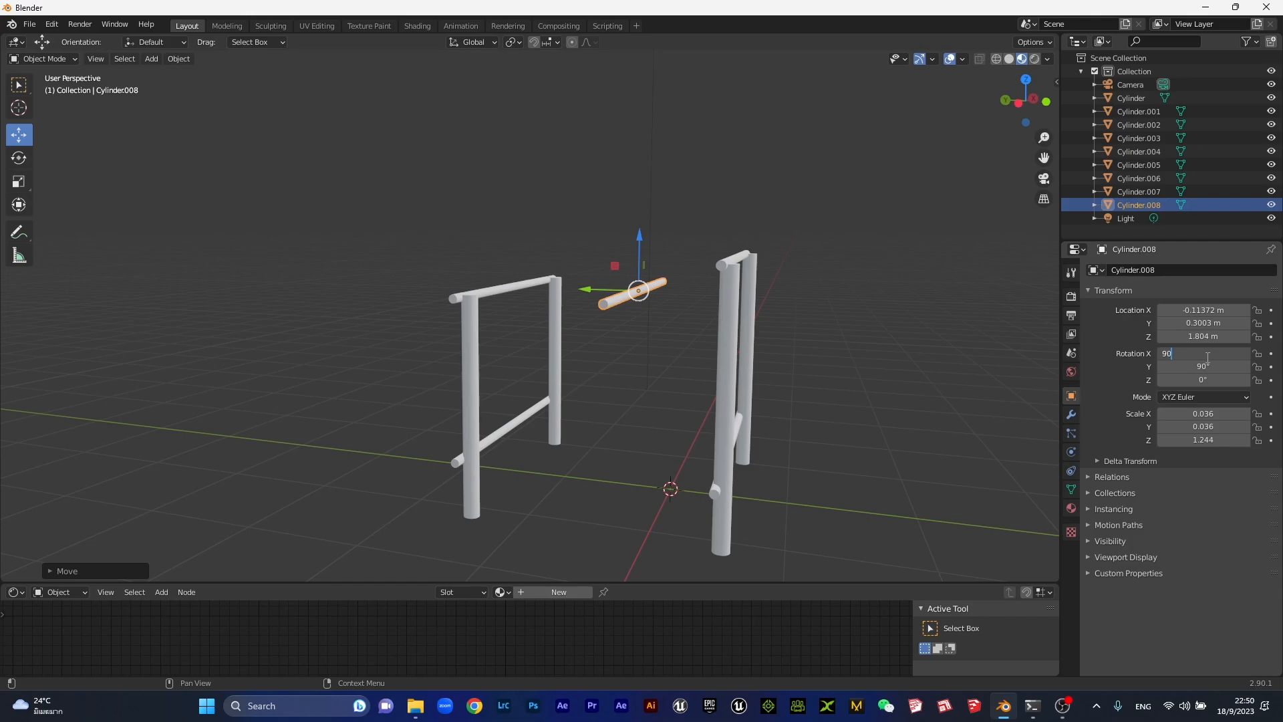
text(90)
key(Return)
middle_drag(434, 388, 579, 371)
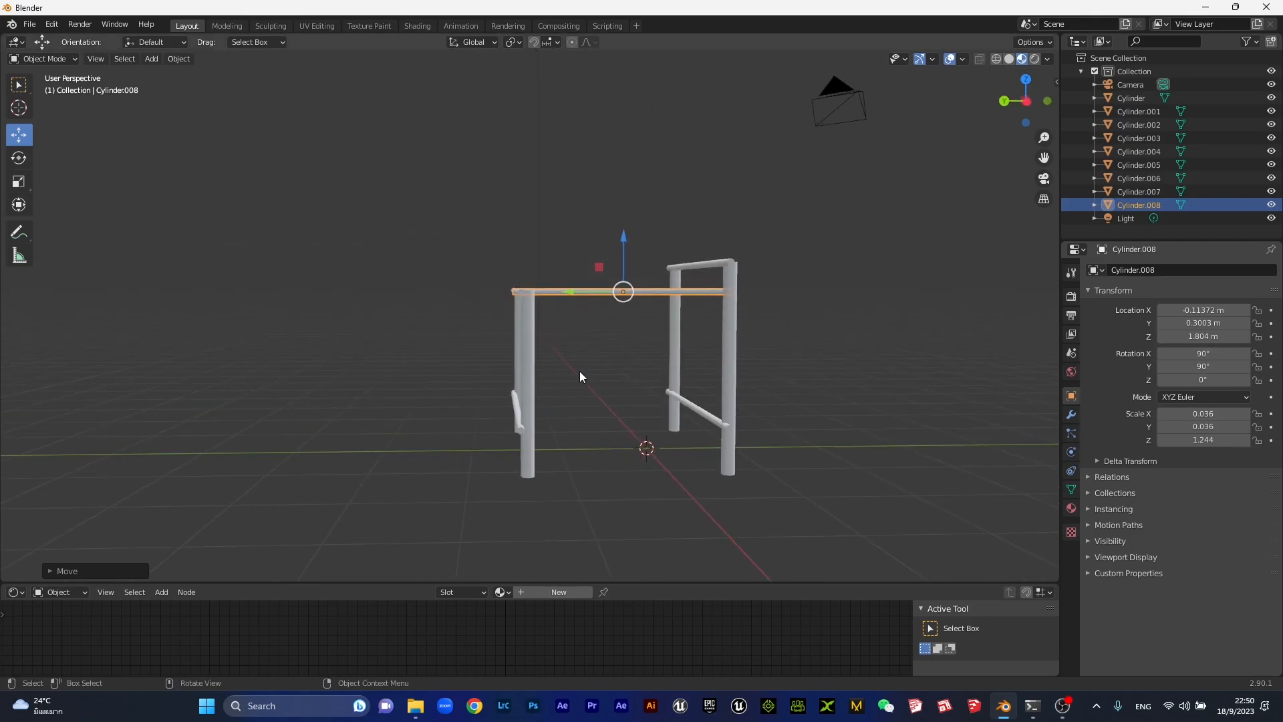
scroll(775, 331, up, 4)
shift+middle_drag(766, 347, 529, 413)
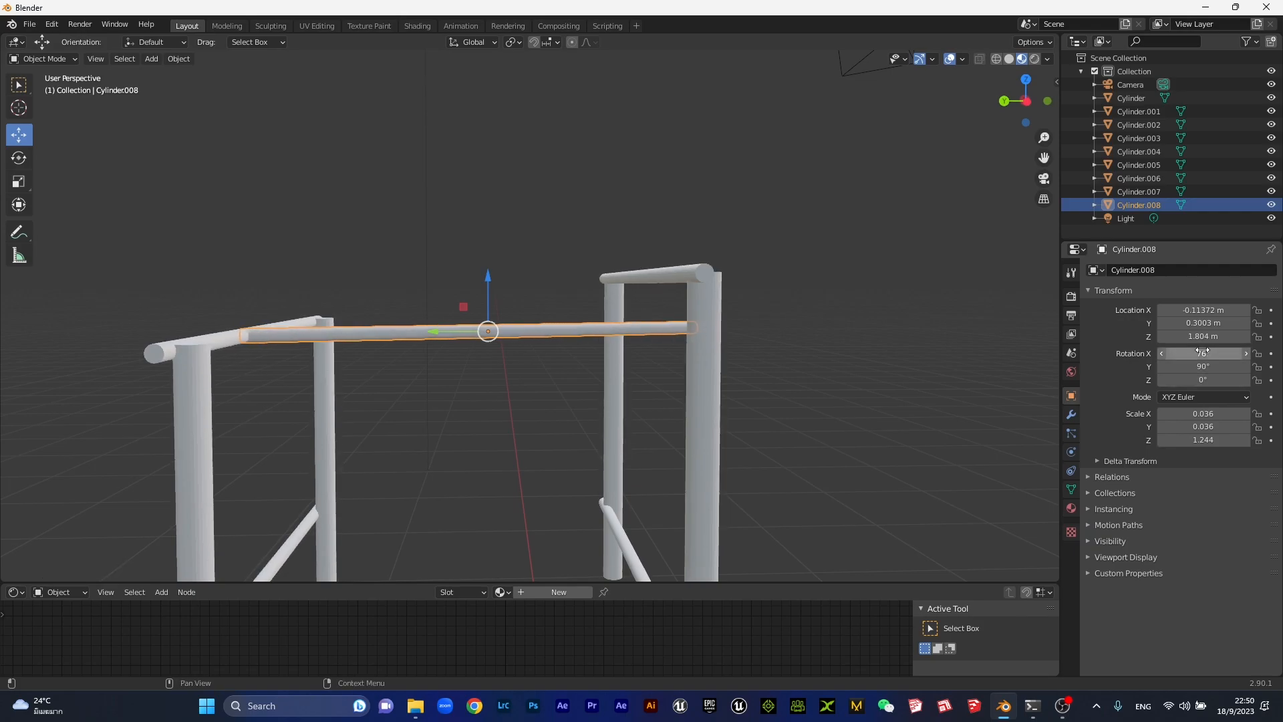
Try a Z rotation of 30° on the copied bar and reset it to 0°
click(1203, 379)
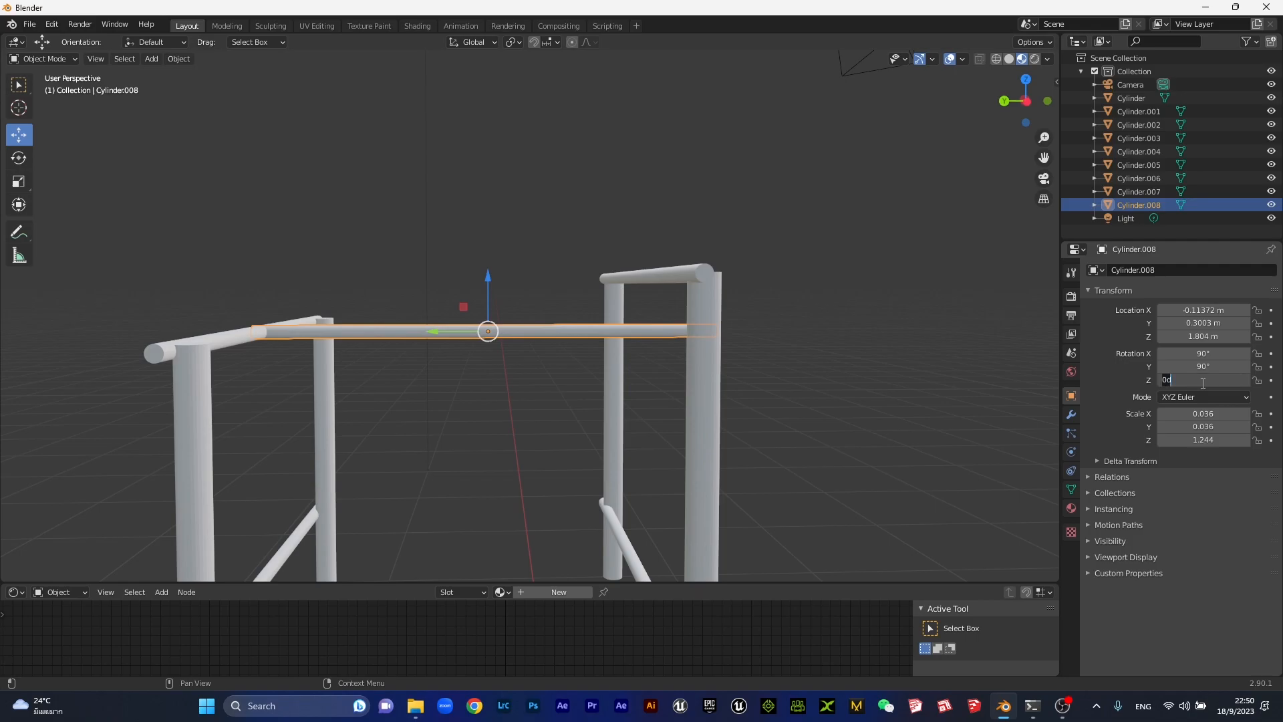
text(30)
key(Return)
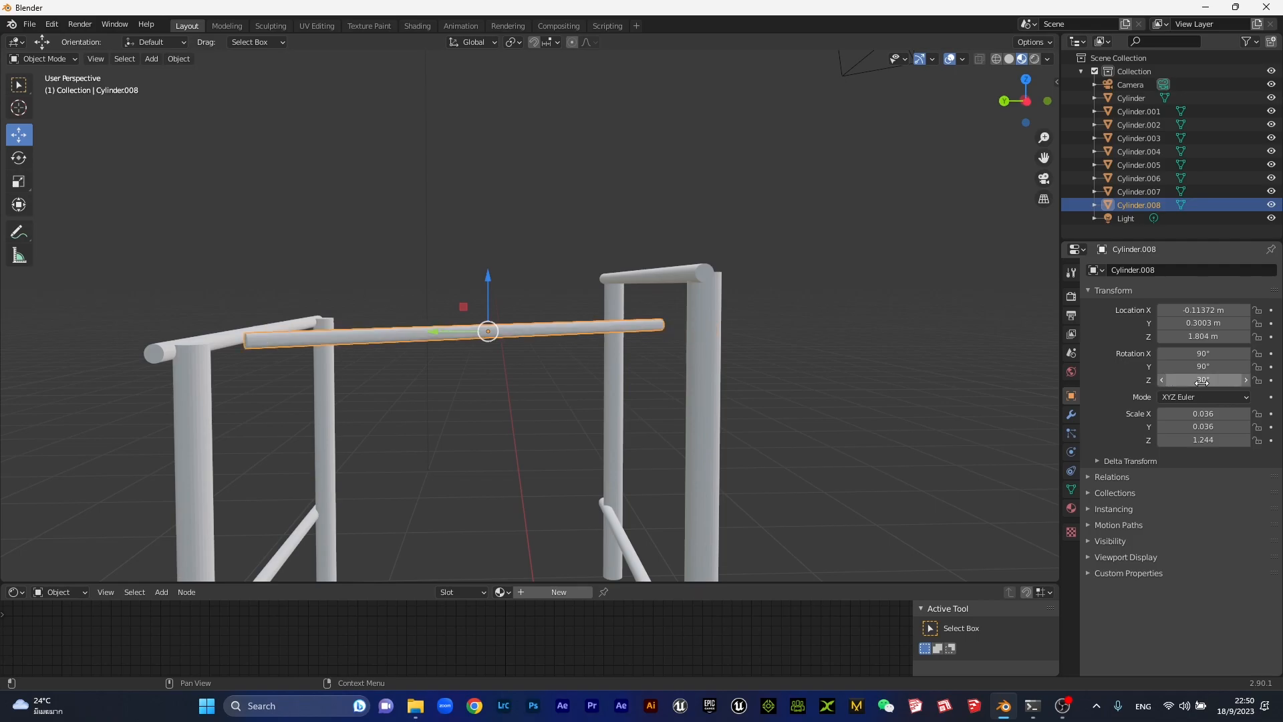
key(KP_7)
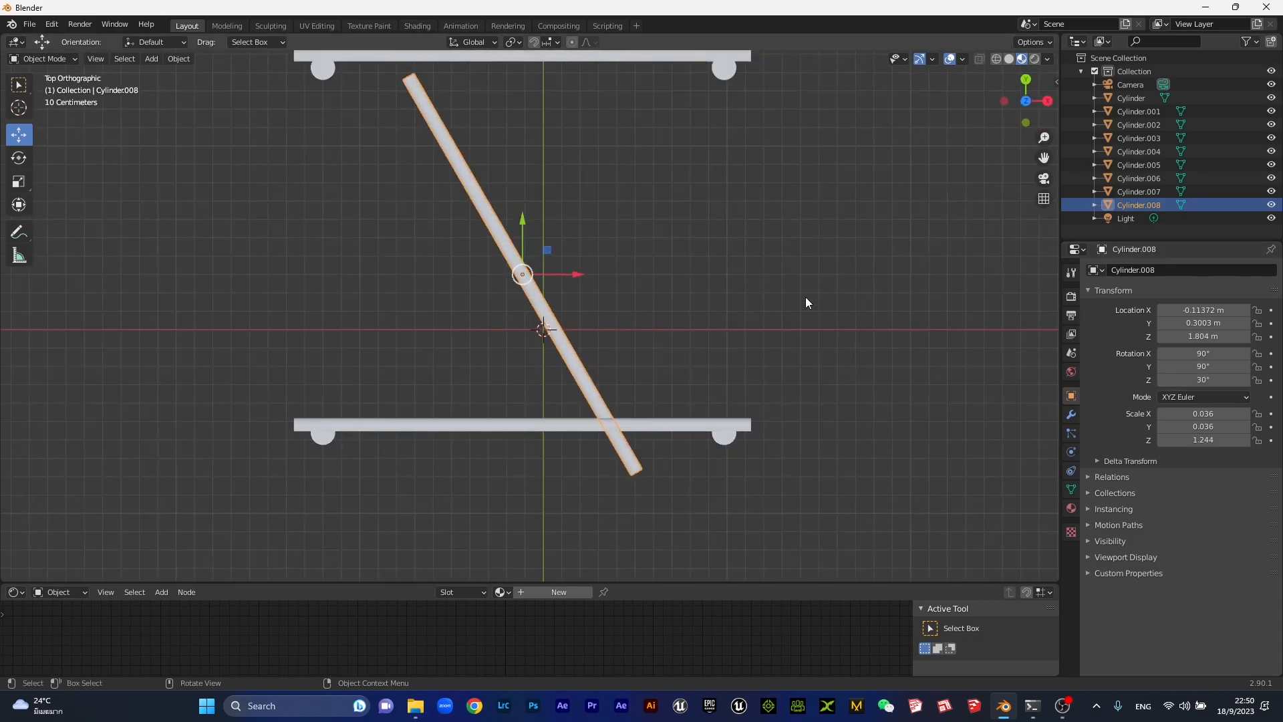
click(1216, 384)
text(0)
key(Return)
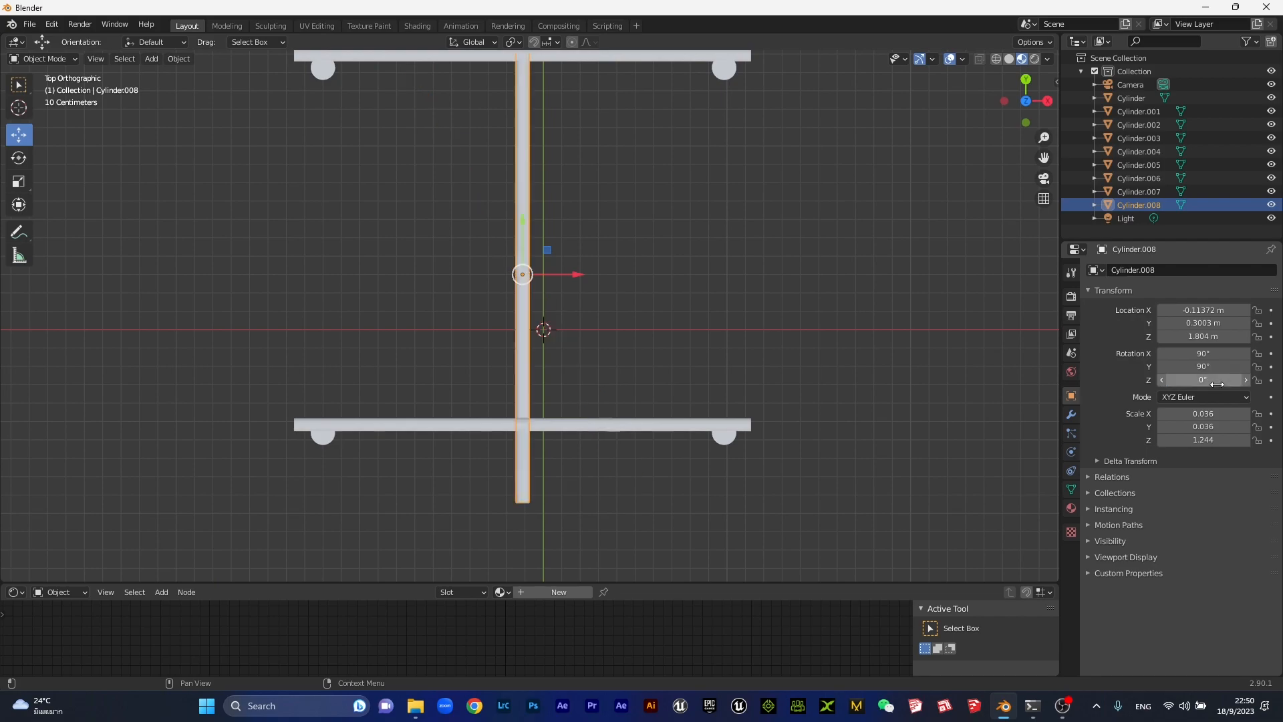
Try tilting the copied bar by varying its Y and X rotation values
middle_drag(1036, 375, 662, 248)
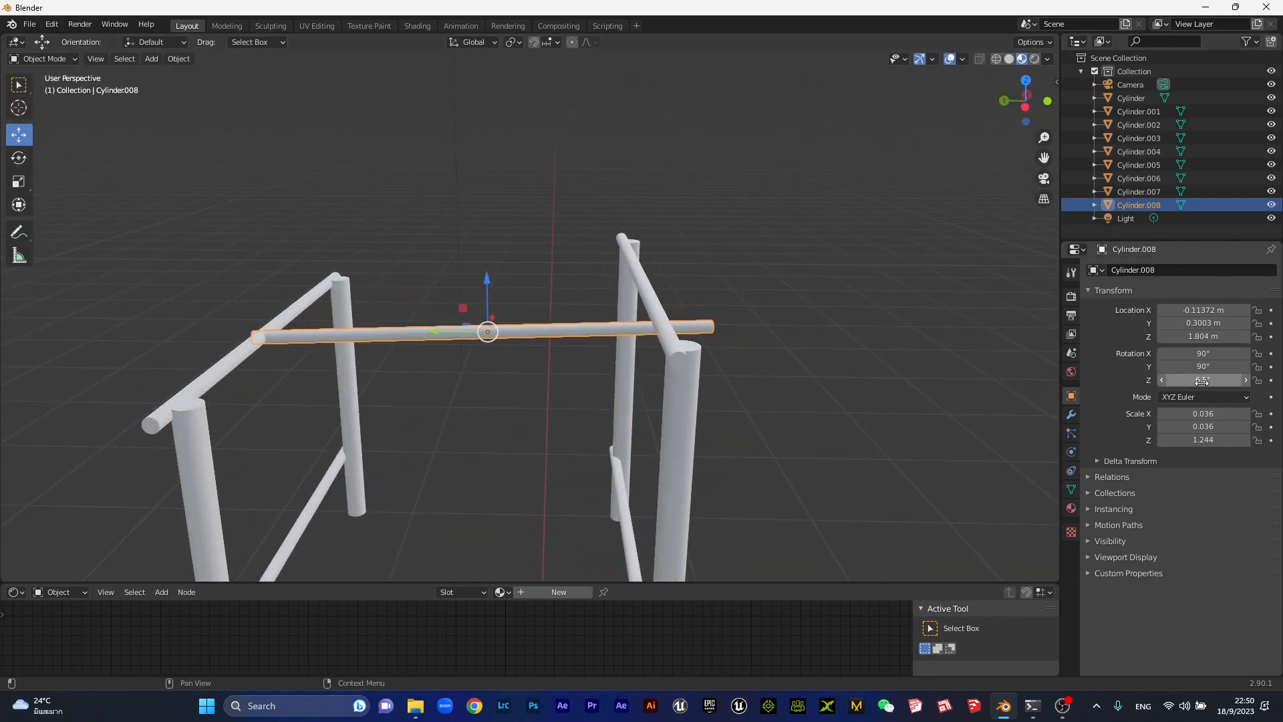
drag(1202, 366, 1199, 367)
middle_drag(401, 401, 523, 427)
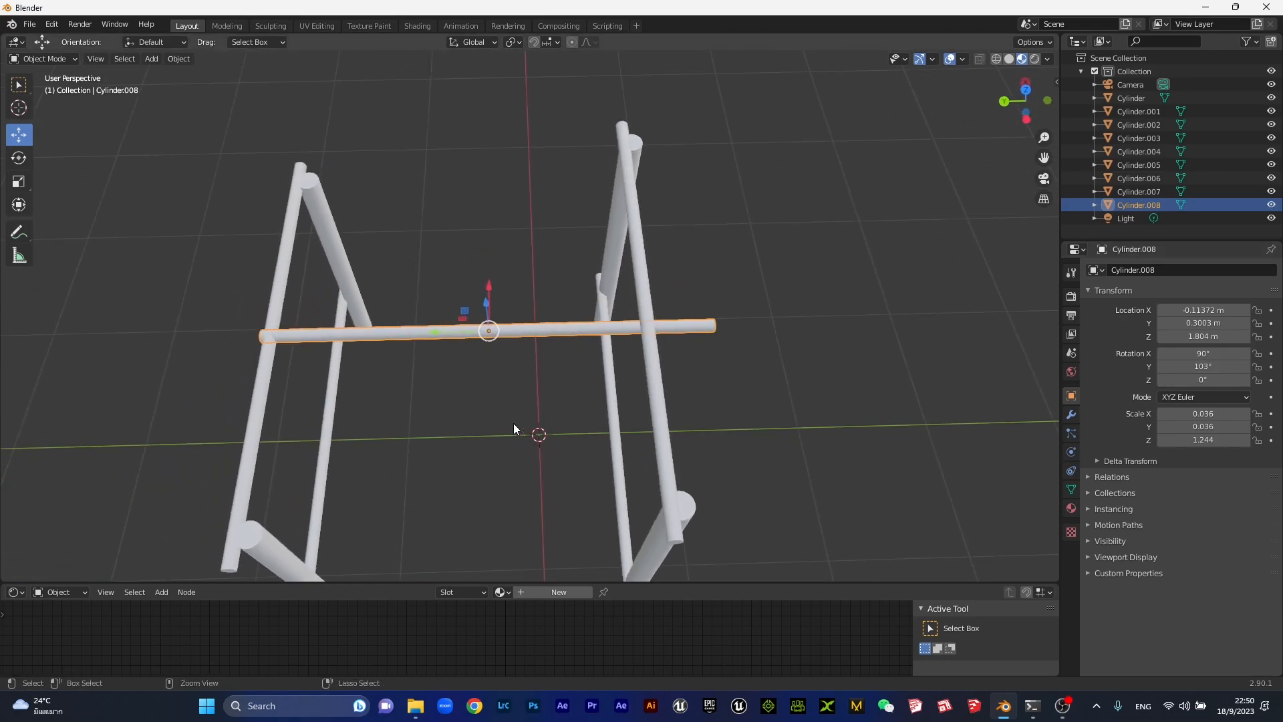
mouse_move(1203, 353)
mouse_down()
mouse_move(1190, 353)
mouse_move(1205, 353)
mouse_up()
middle_drag(603, 364, 541, 374)
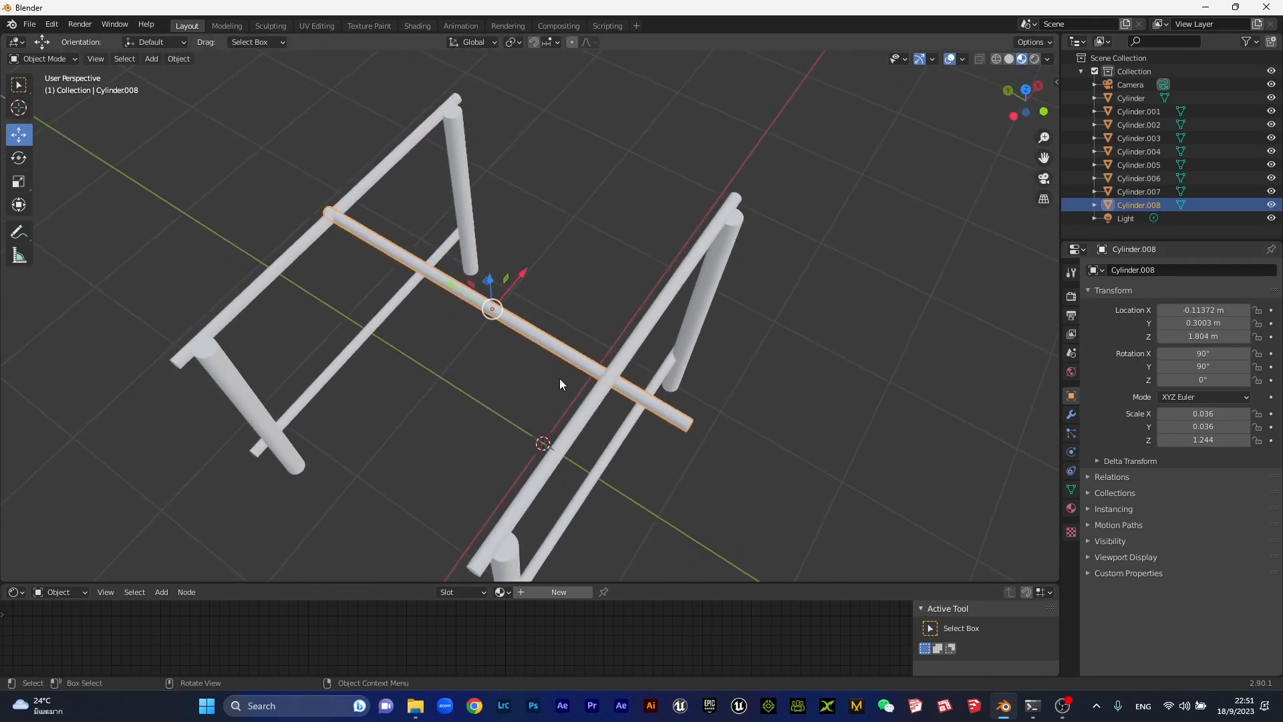
Rotate the copied bar in side view to a Y rotation of about 96.8° and raise it to about Z 2.04 m
key(KP_3)
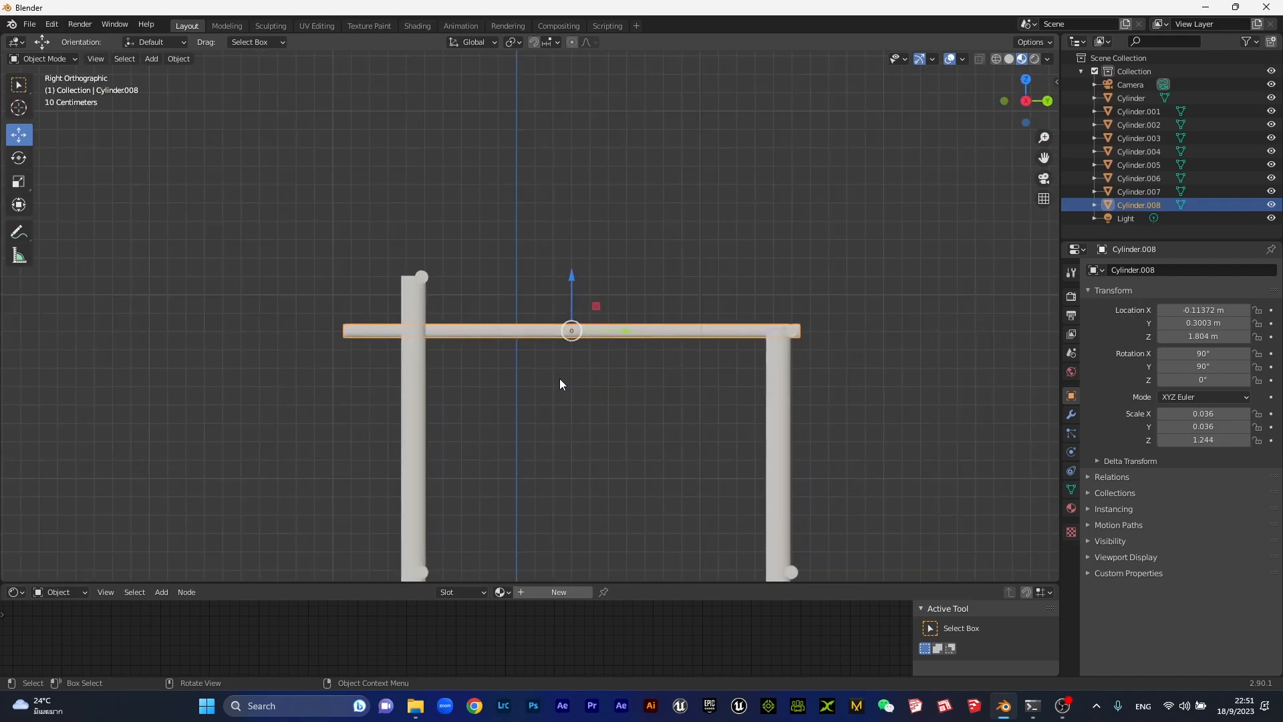
key(KP_1)
middle_drag(514, 320, 400, 330)
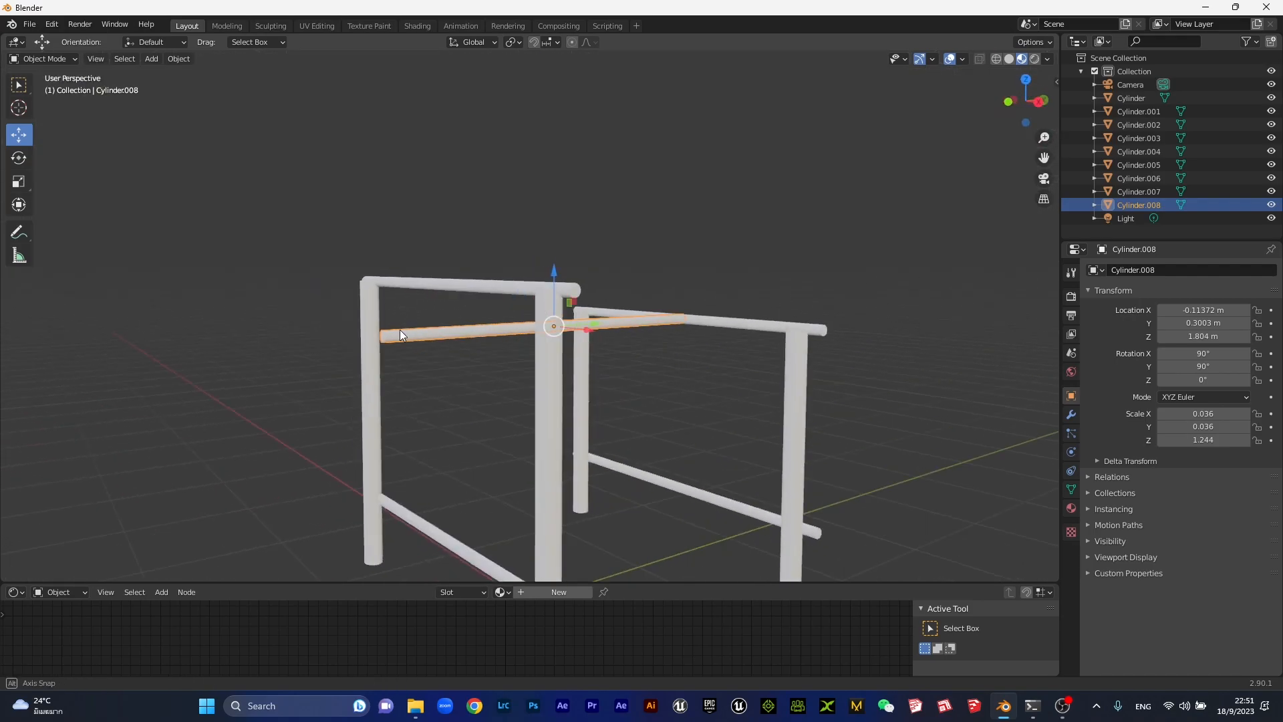
key(KP_3)
click(19, 158)
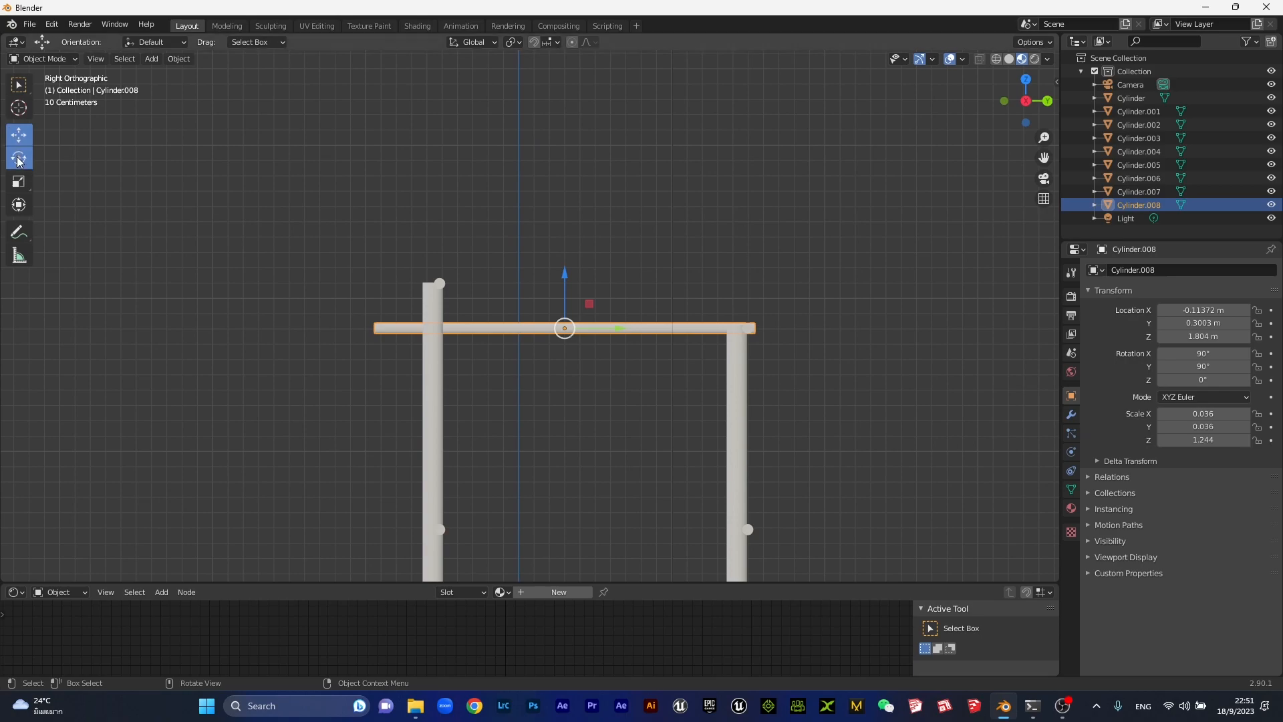
drag(557, 278, 566, 234)
click(19, 137)
scroll(775, 321, up, 5)
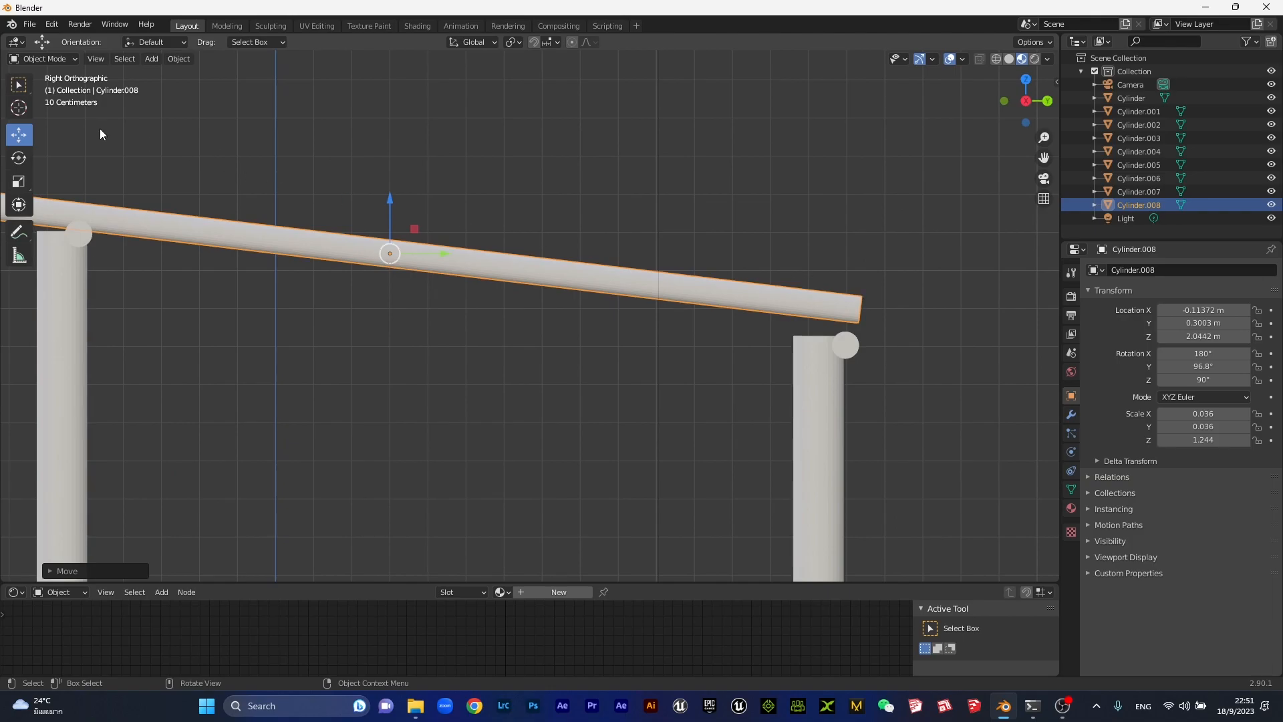
Refine the sloped bar's Y rotation to about 98.2° and shift it to about Y 0.48 m, Z 2.00 m
click(25, 156)
mouse_move(425, 223)
mouse_down()
mouse_move(421, 232)
mouse_move(429, 225)
mouse_up()
scroll(492, 205, down, 4)
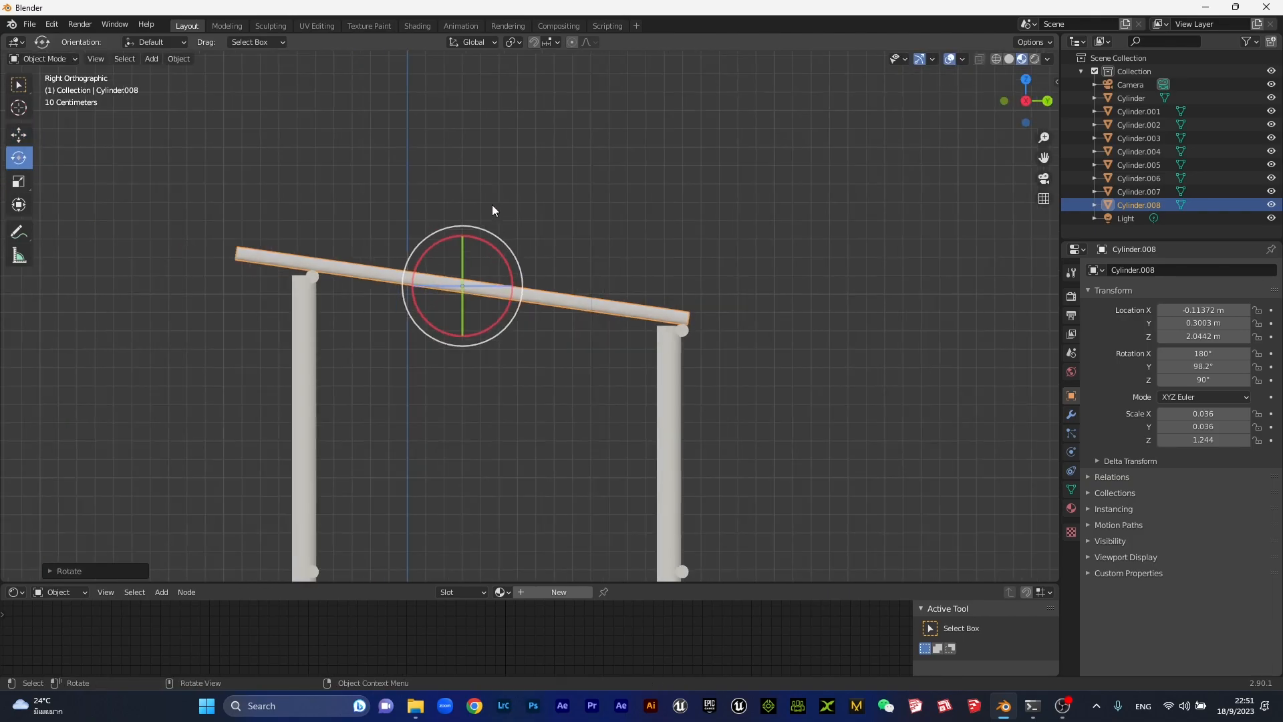
middle_drag(421, 206, 417, 207)
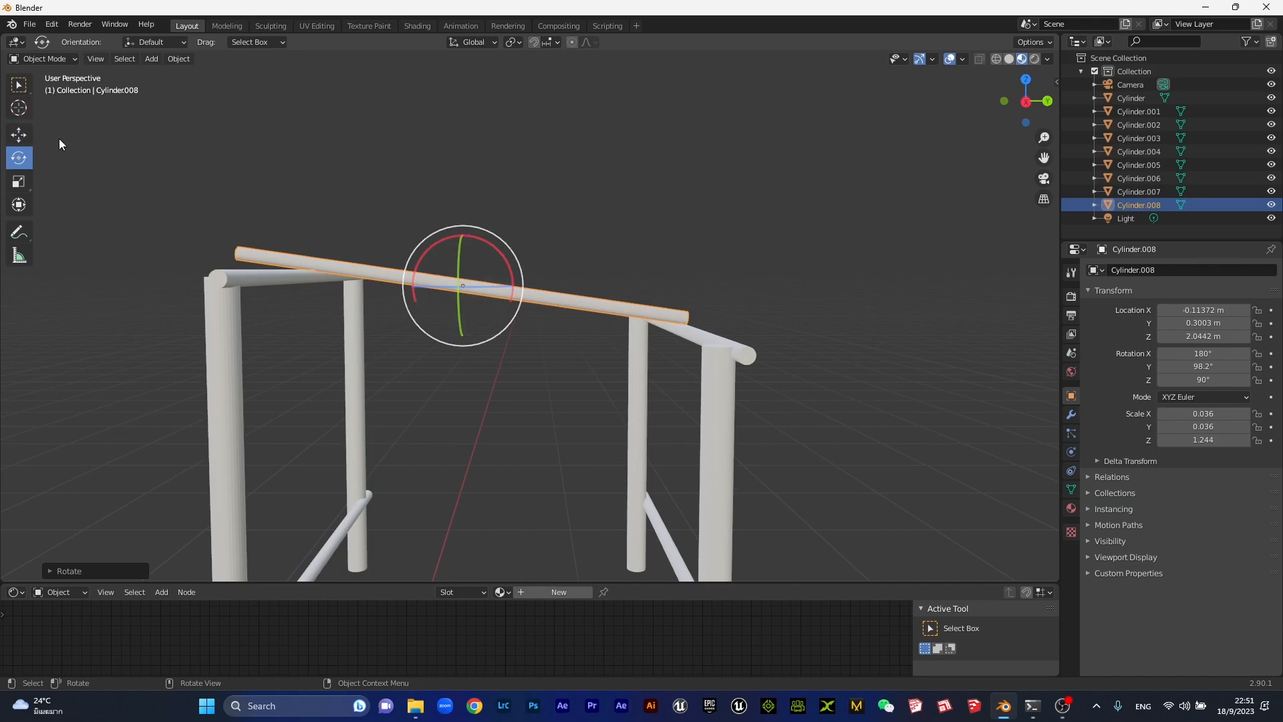
click(19, 135)
drag(523, 292, 495, 266)
key(s)
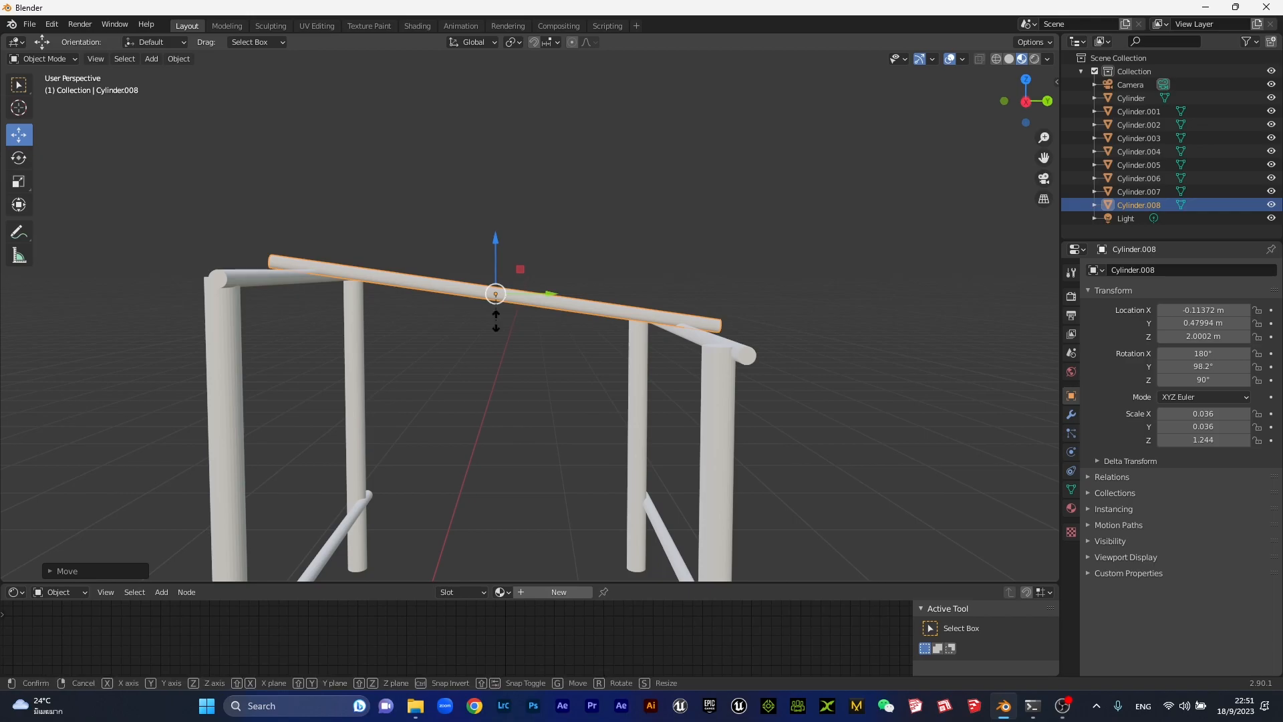
key(z)
click(505, 327)
key(ctrl+z)
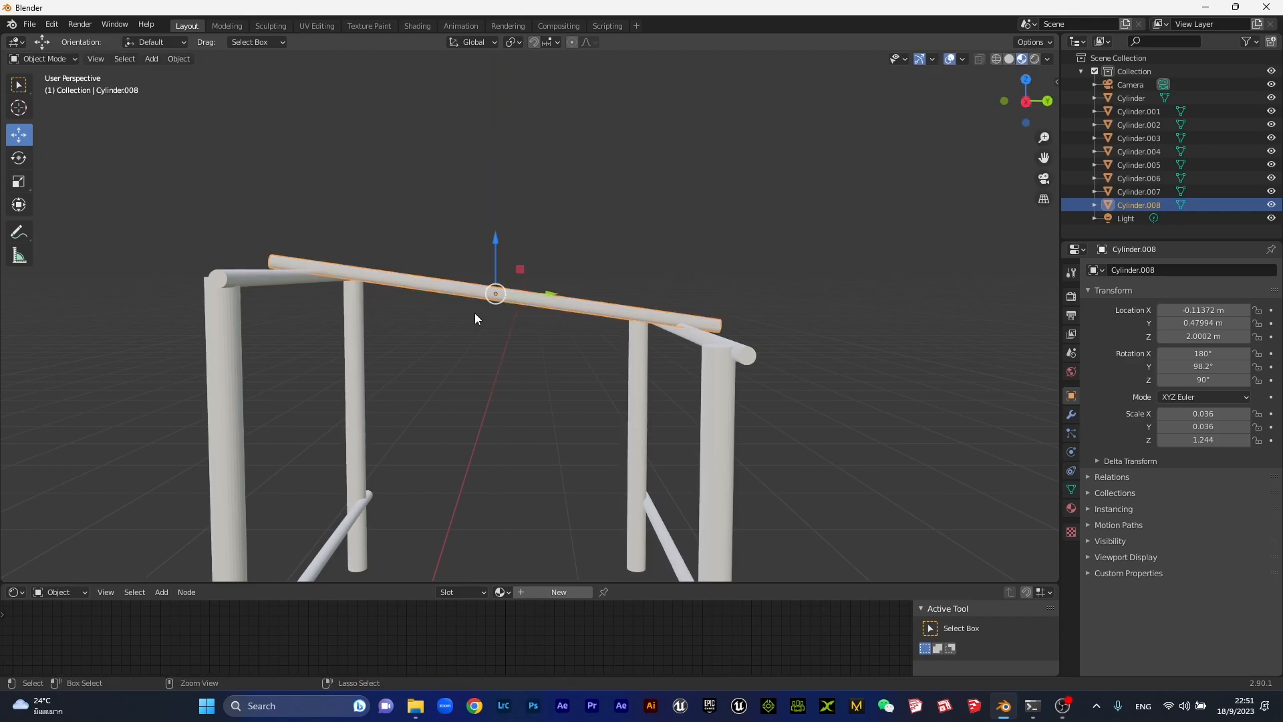
Lengthen the sloped bar by scaling it along Y to a Z scale of about 1.84, extending past both frames
key(s)
key(y)
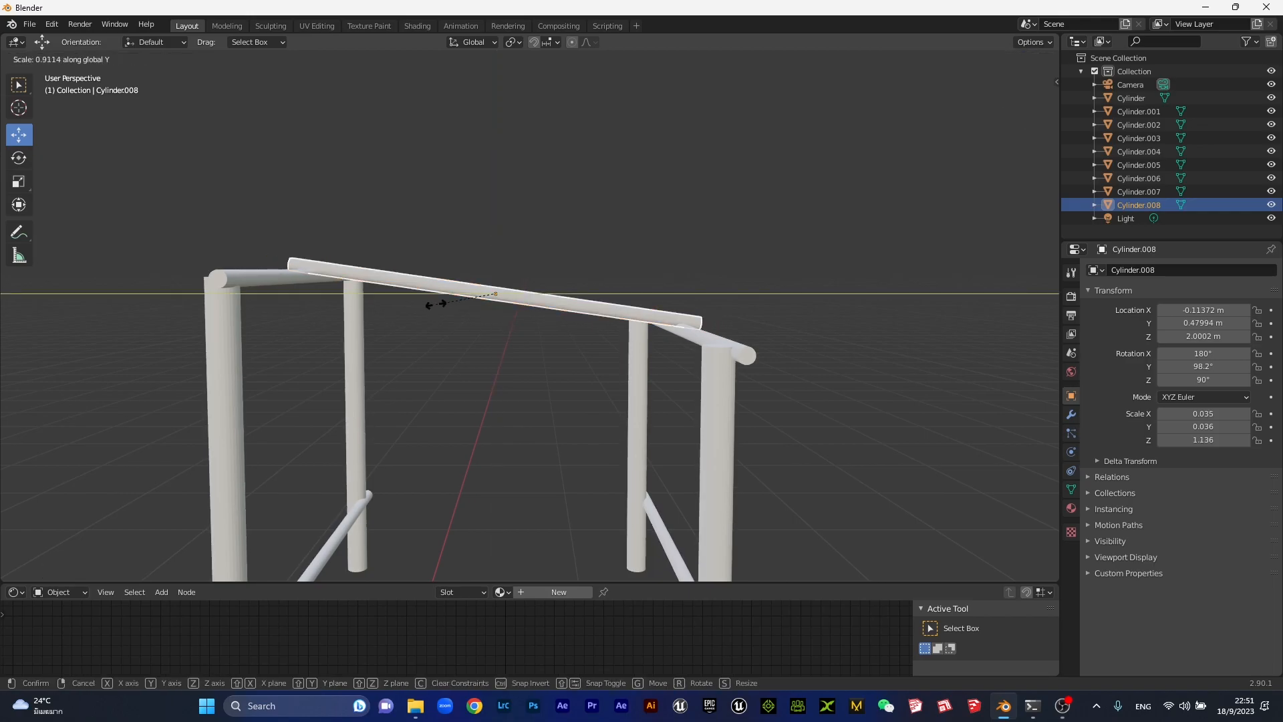
click(396, 294)
click(635, 213)
Move the sloped bar along X to about 1.06 m, above the posts on one side
middle_drag(635, 217, 547, 335)
click(534, 357)
drag(496, 282, 307, 278)
Duplicate the sloped bar and move the copy along X to about -1.27 m, at the posts on the opposite side
key(shift+d)
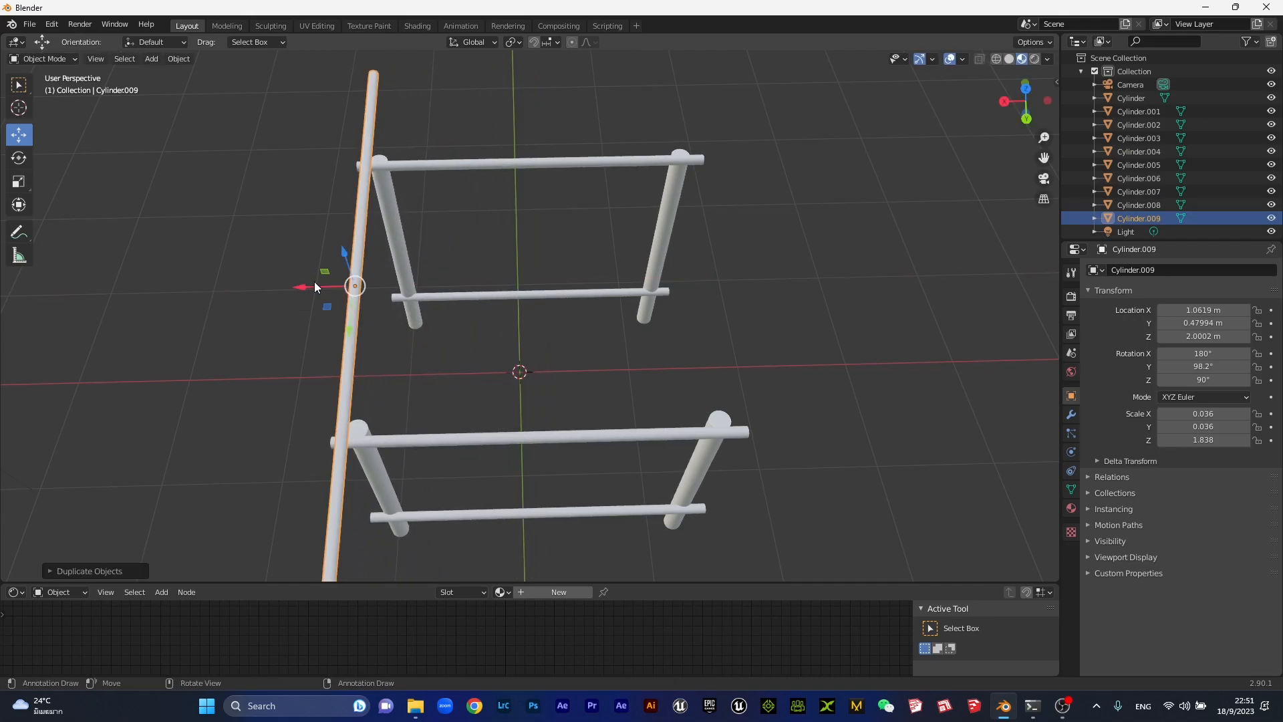
key(x)
click(670, 286)
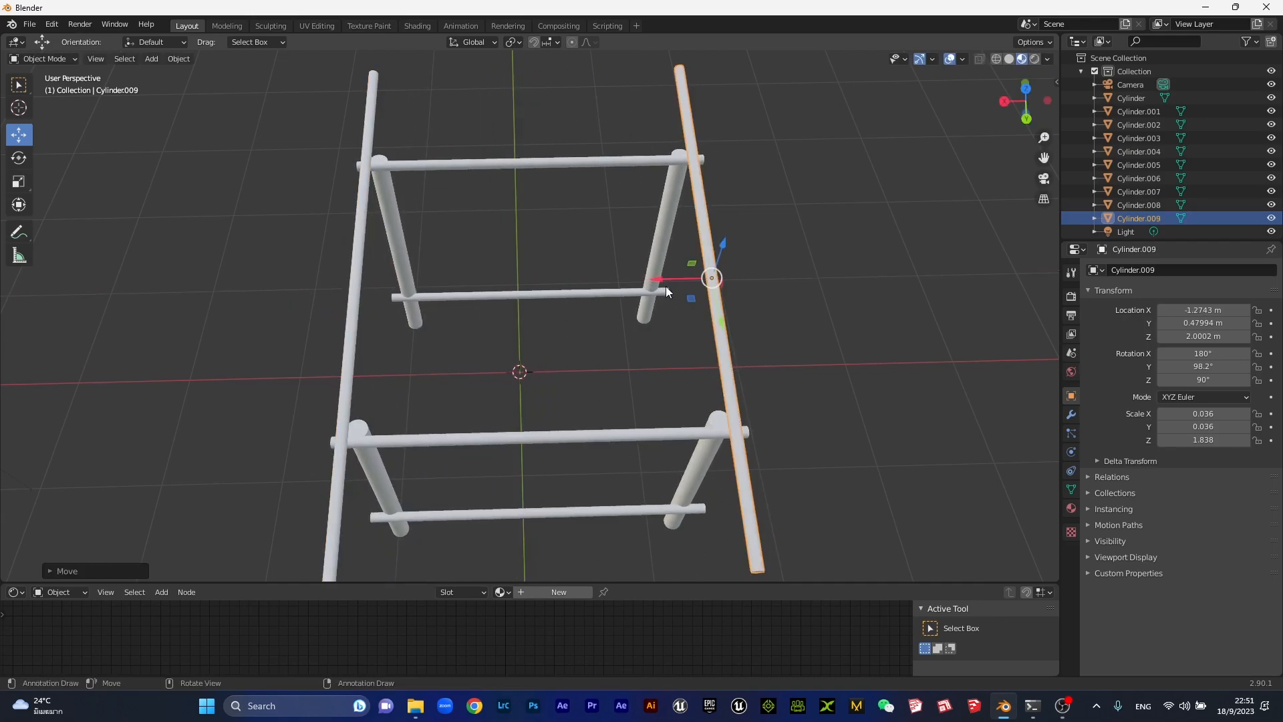
click(547, 296)
Duplicate the lower crossbar between the shorter posts in place and set the copy's X rotation to 90°
middle_drag(546, 296, 618, 379)
scroll(617, 379, up, 4)
scroll(575, 427, down, 3)
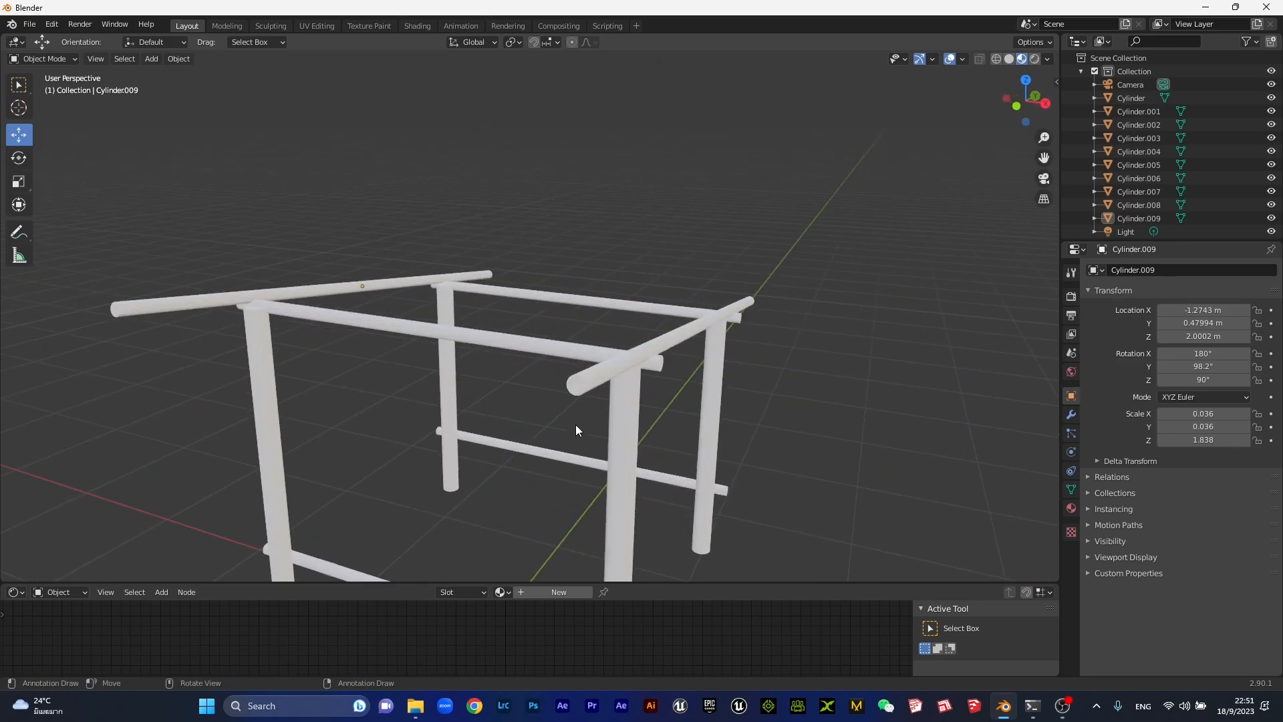
key(KP_1)
middle_drag(576, 423, 505, 418)
click(483, 427)
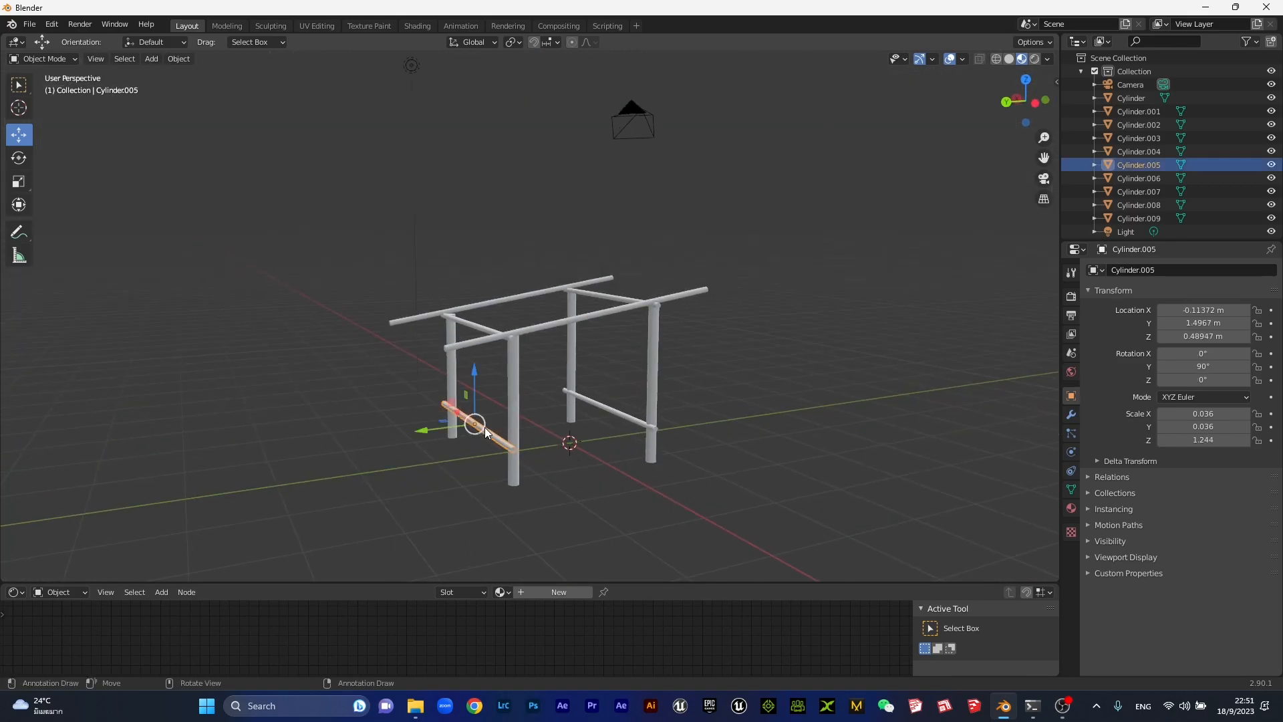
key(shift+d)
key(Escape)
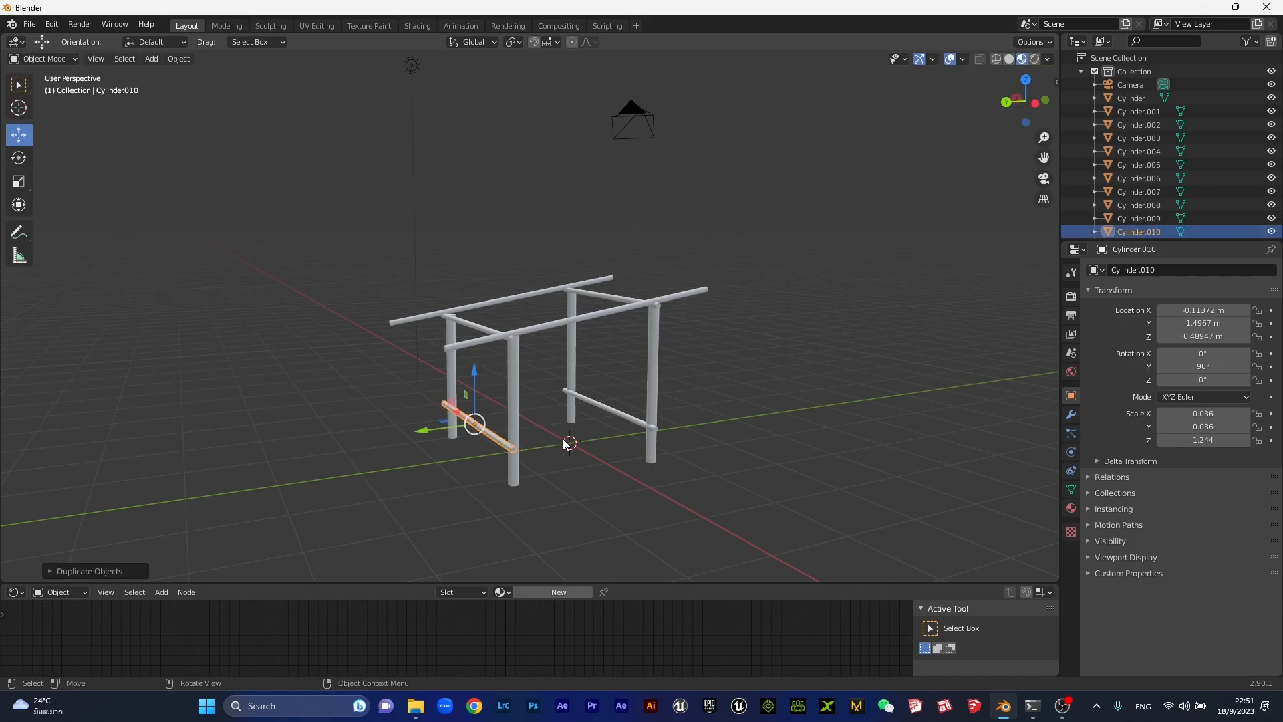
scroll(544, 425, up, 5)
scroll(592, 470, down, 5)
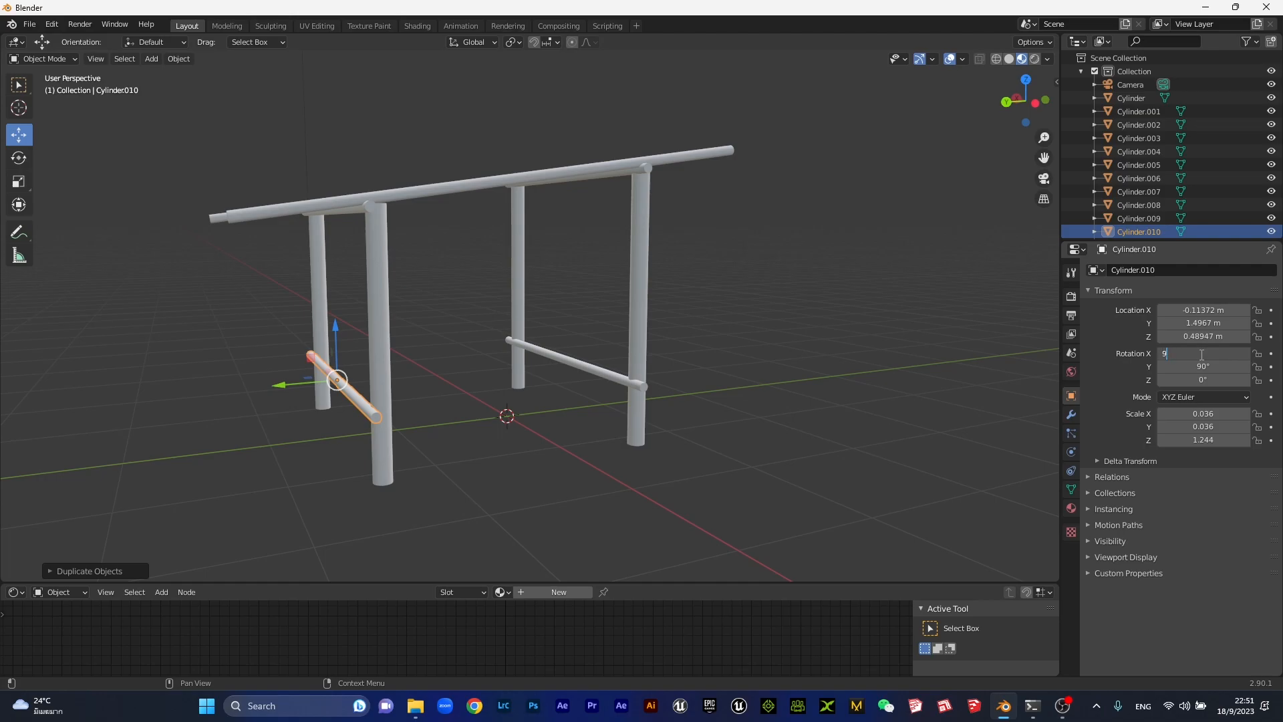
key(Return)
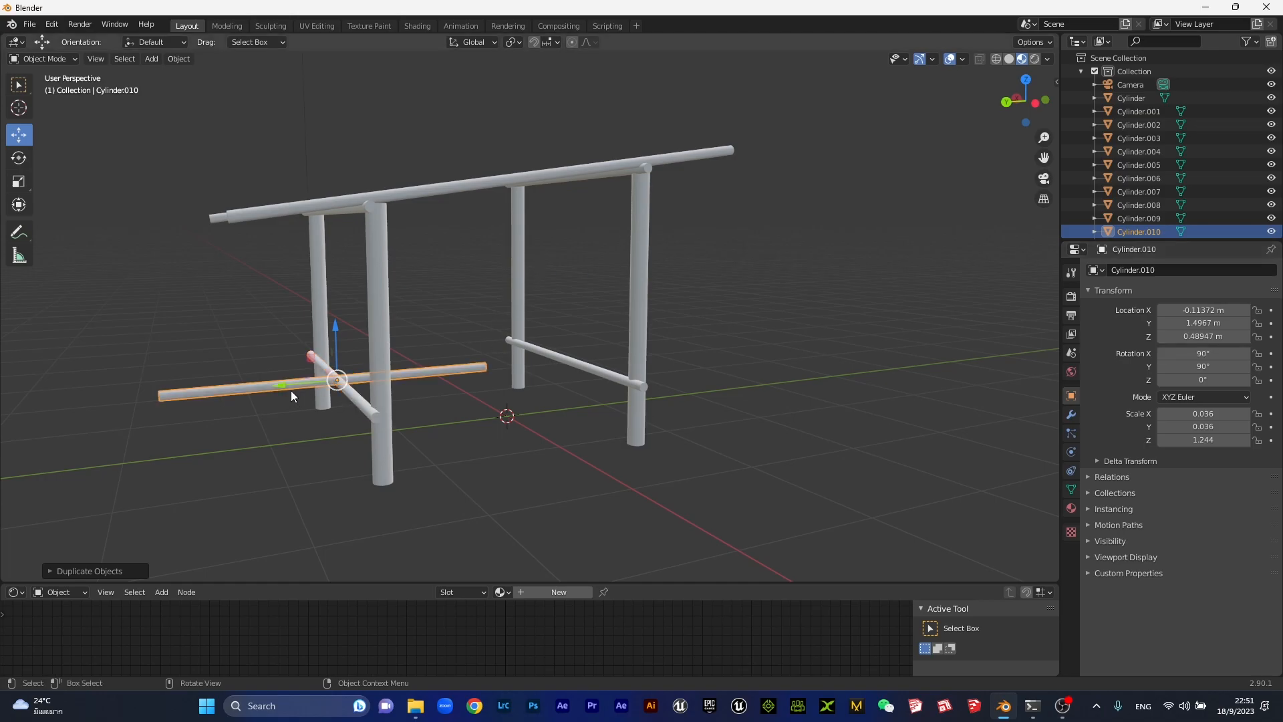
Move the rotated crossbar copy to about Y 0.40 m and X 0.92 m, linking the posts on one side
key(g)
key(y)
click(441, 391)
middle_drag(441, 391, 423, 401)
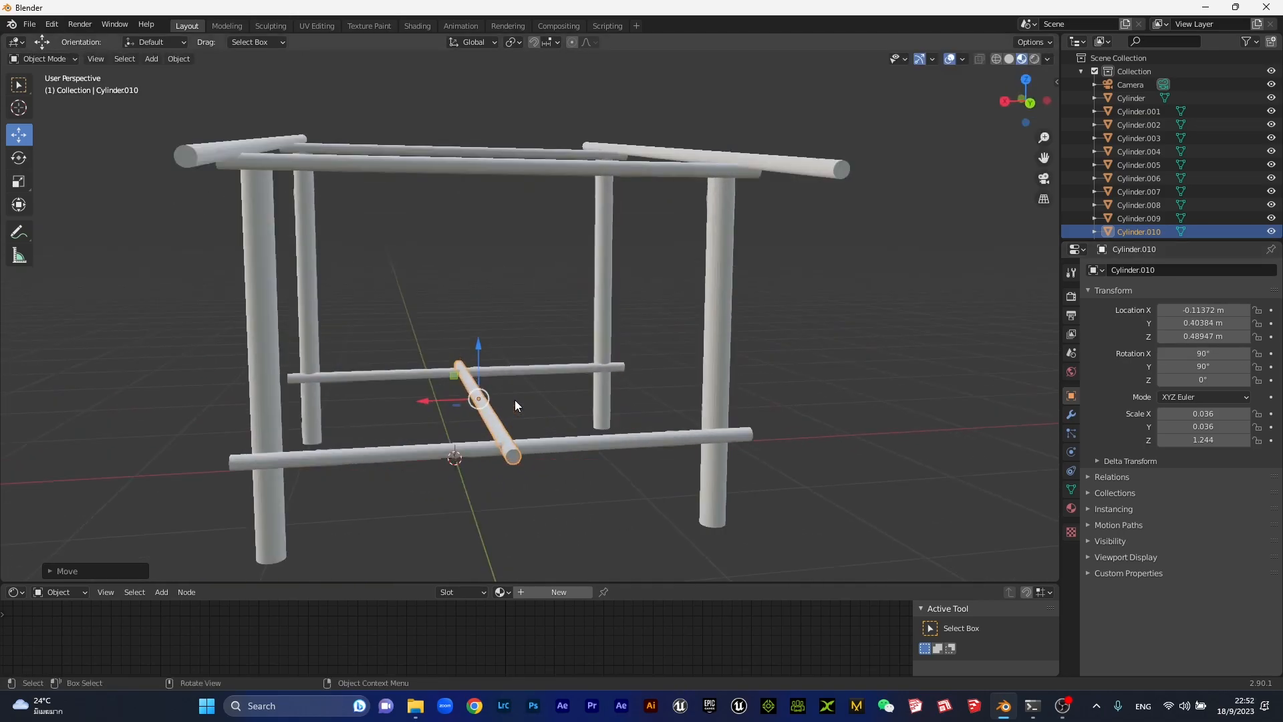
key(g)
key(x)
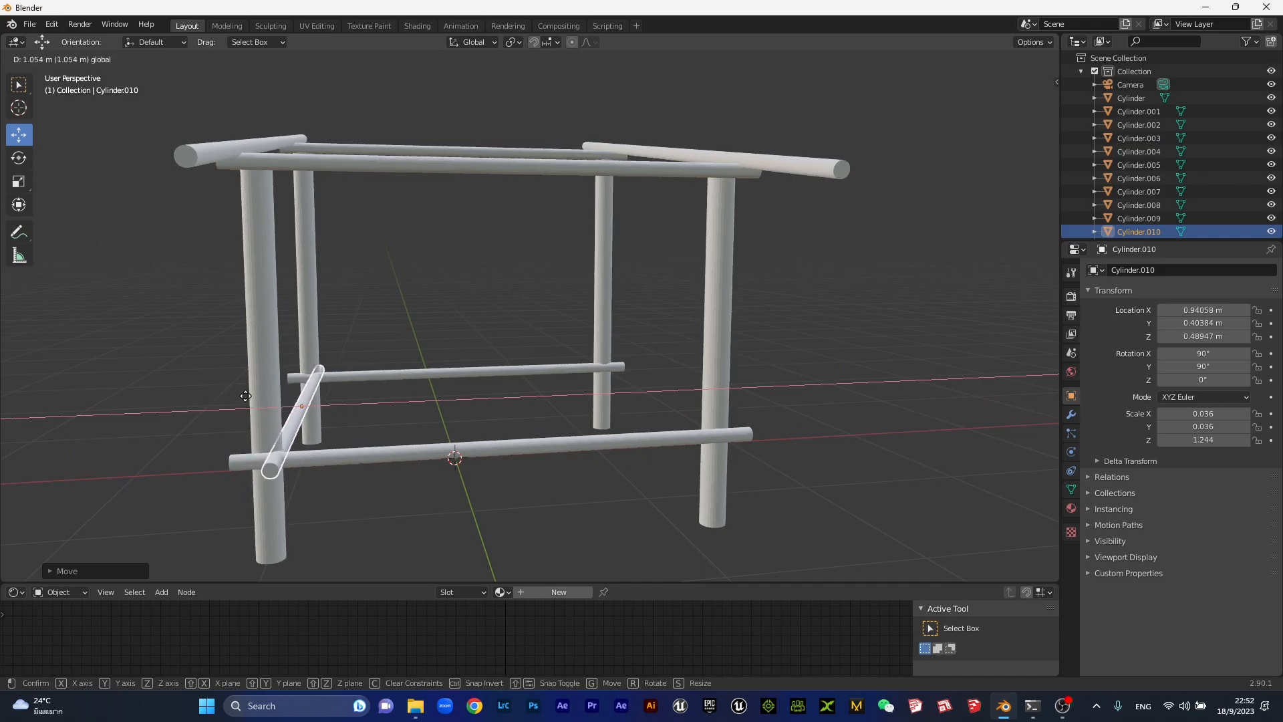
click(252, 400)
Duplicate the lower side bar and move the copy along X to about -1.16 m, at the opposite posts
key(shift+d)
click(300, 415)
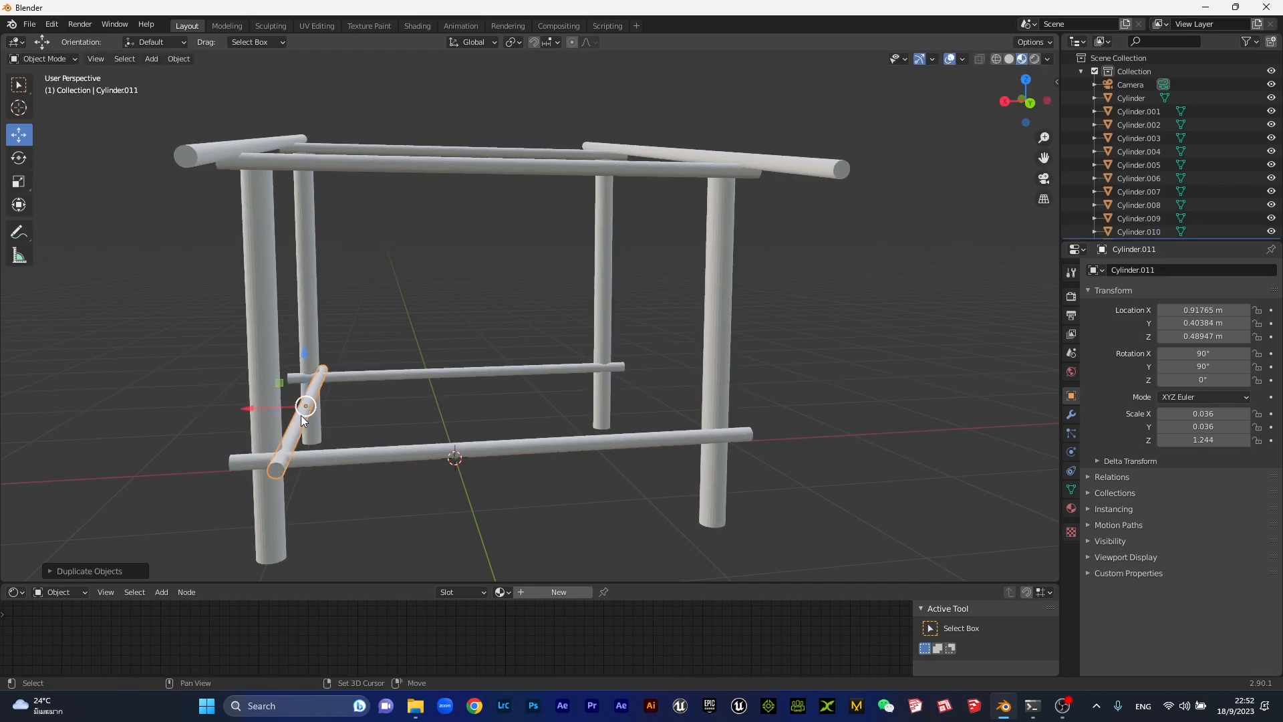
key(g)
key(x)
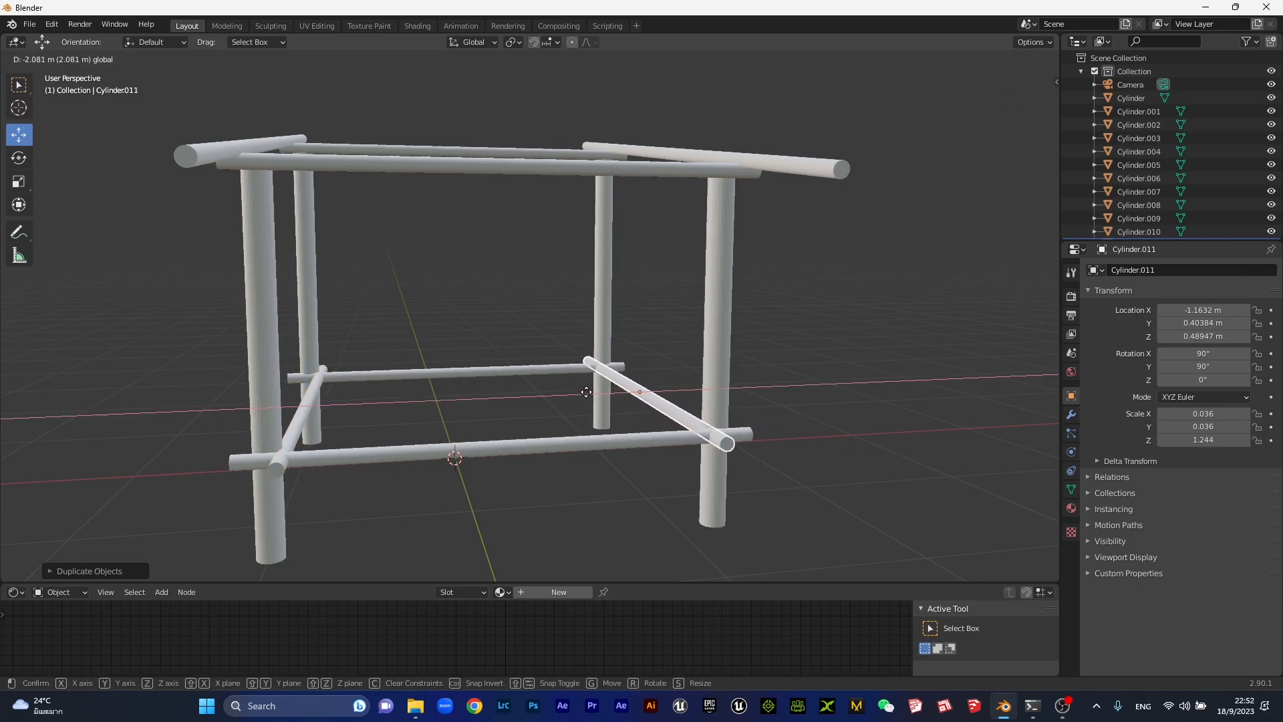
click(588, 393)
Raise both lower side bars together along Z to about 0.53 m so they rest on the lower crossbars
middle_drag(880, 401, 602, 404)
shift+click(402, 347)
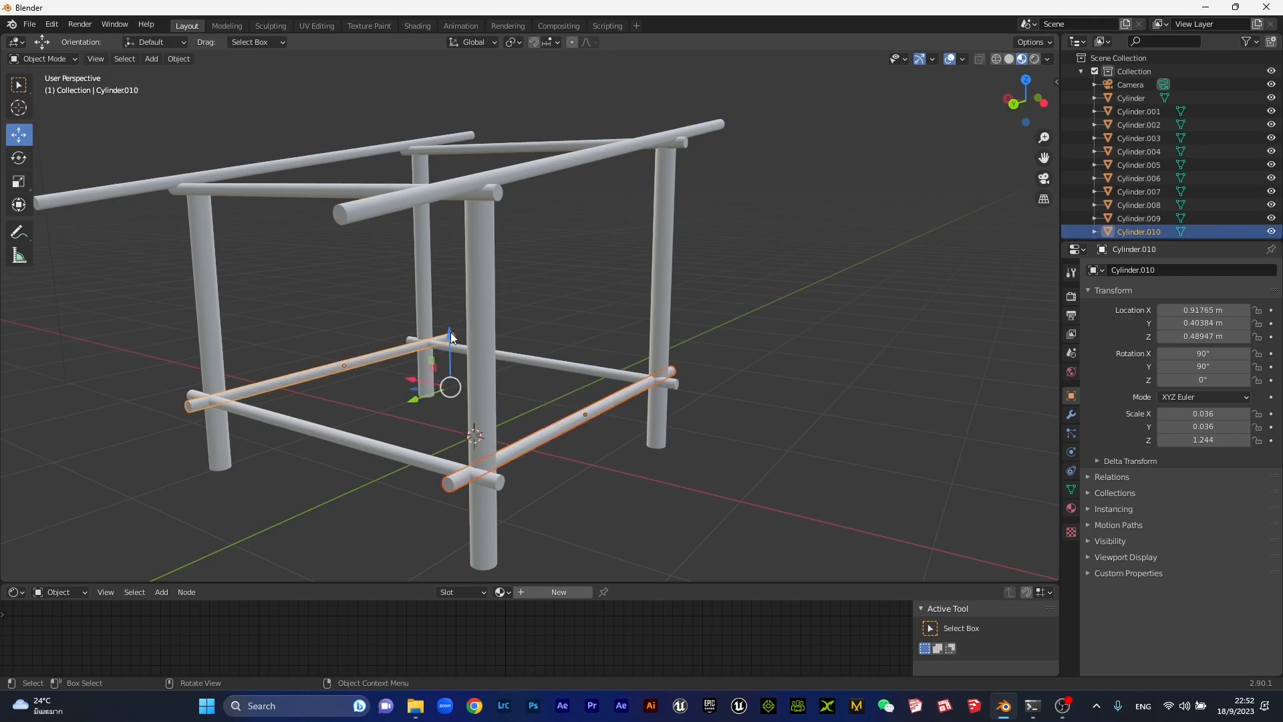
key(g)
key(z)
click(448, 325)
click(802, 361)
Examine the frame from several sides to check how the bars and posts meet
scroll(804, 361, down, 1)
middle_drag(804, 360, 608, 379)
middle_drag(745, 380, 677, 566)
drag(696, 582, 618, 466)
scroll(615, 421, down, 2)
middle_drag(616, 421, 570, 266)
scroll(520, 262, up, 5)
scroll(498, 209, down, 4)
middle_drag(498, 210, 575, 187)
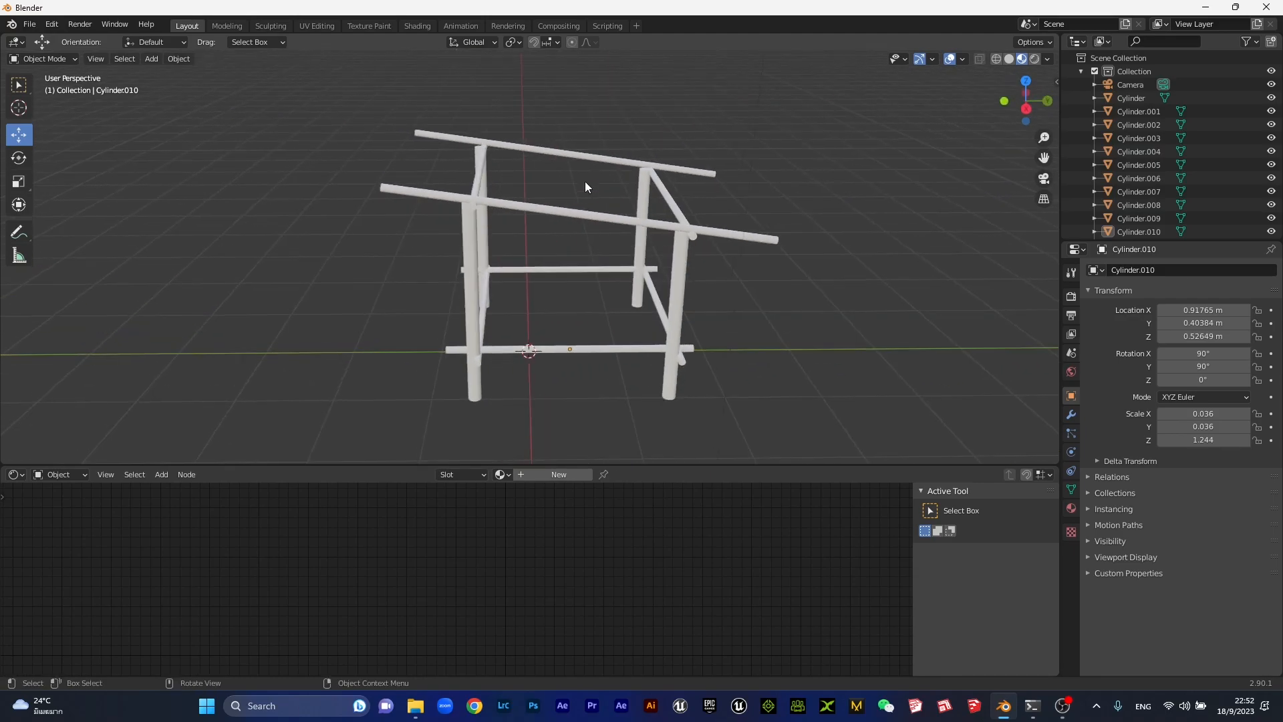
Lower both long sloped bars together along Z to about 1.90 m, onto the upper crossbars
scroll(487, 174, up, 4)
middle_drag(486, 173, 576, 200)
scroll(598, 240, up, 2)
click(611, 194)
shift+click(423, 146)
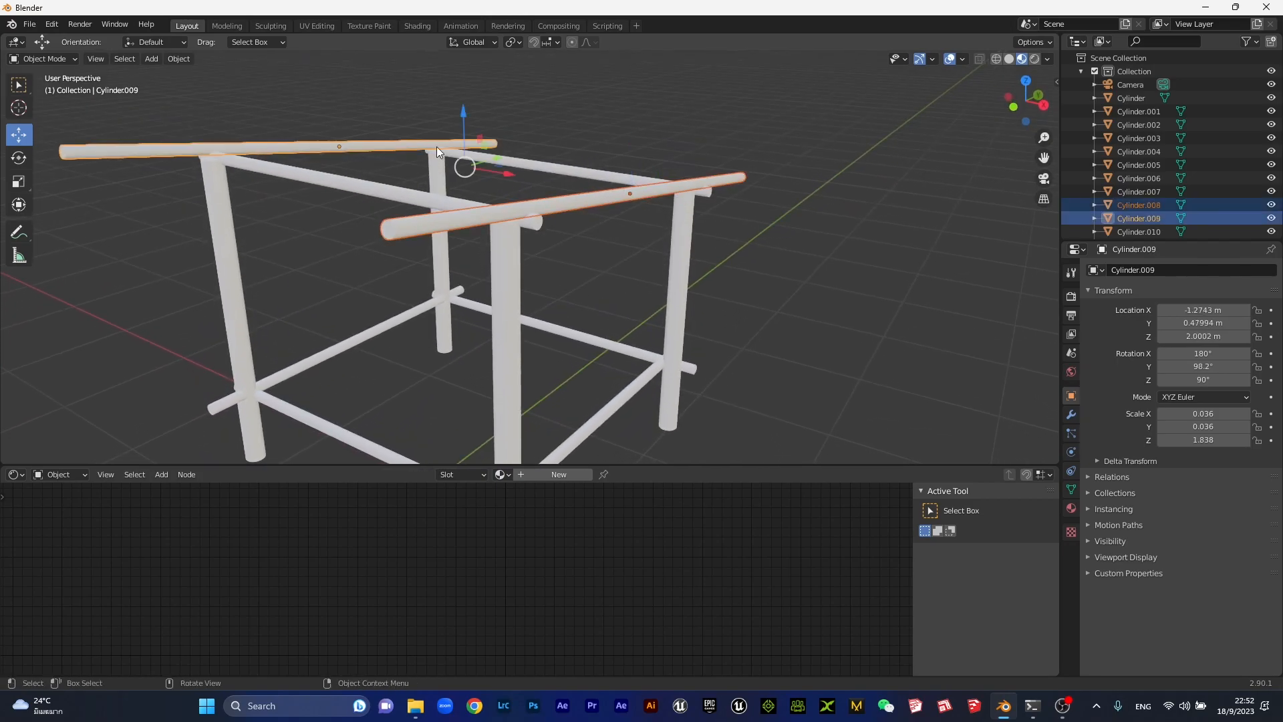
drag(469, 119, 468, 130)
click(848, 243)
Inspect the lowered sloped bars and their contact with the crossbars from all around the frame
middle_drag(849, 243, 615, 243)
scroll(554, 230, down, 4)
middle_drag(508, 234, 619, 243)
middle_drag(549, 246, 601, 246)
scroll(602, 246, up, 5)
middle_drag(394, 246, 585, 268)
scroll(451, 248, down, 3)
scroll(585, 269, up, 2)
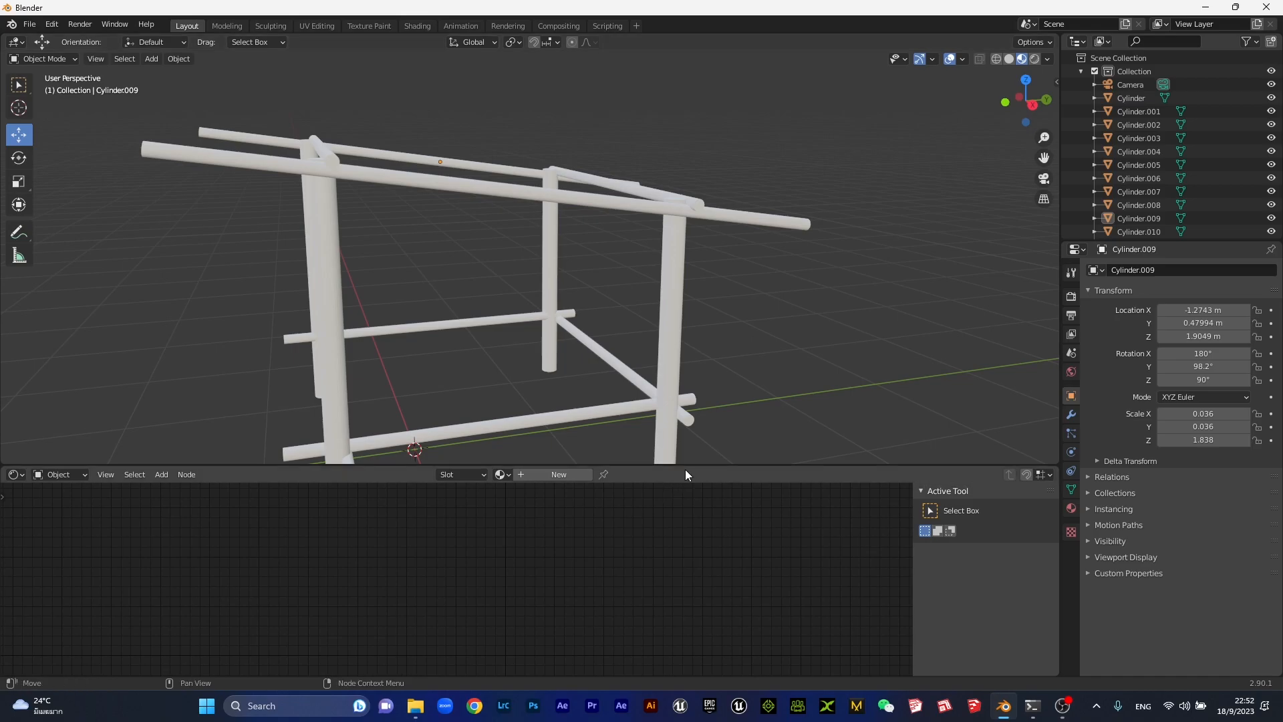
drag(686, 467, 668, 594)
scroll(330, 216, up, 2)
middle_drag(331, 217, 710, 288)
scroll(512, 143, down, 4)
Duplicate the taller post at X 0.98 m and move the copy along Y to about 0.49 m, midway between the frames
key(KP_1)
key(KP_3)
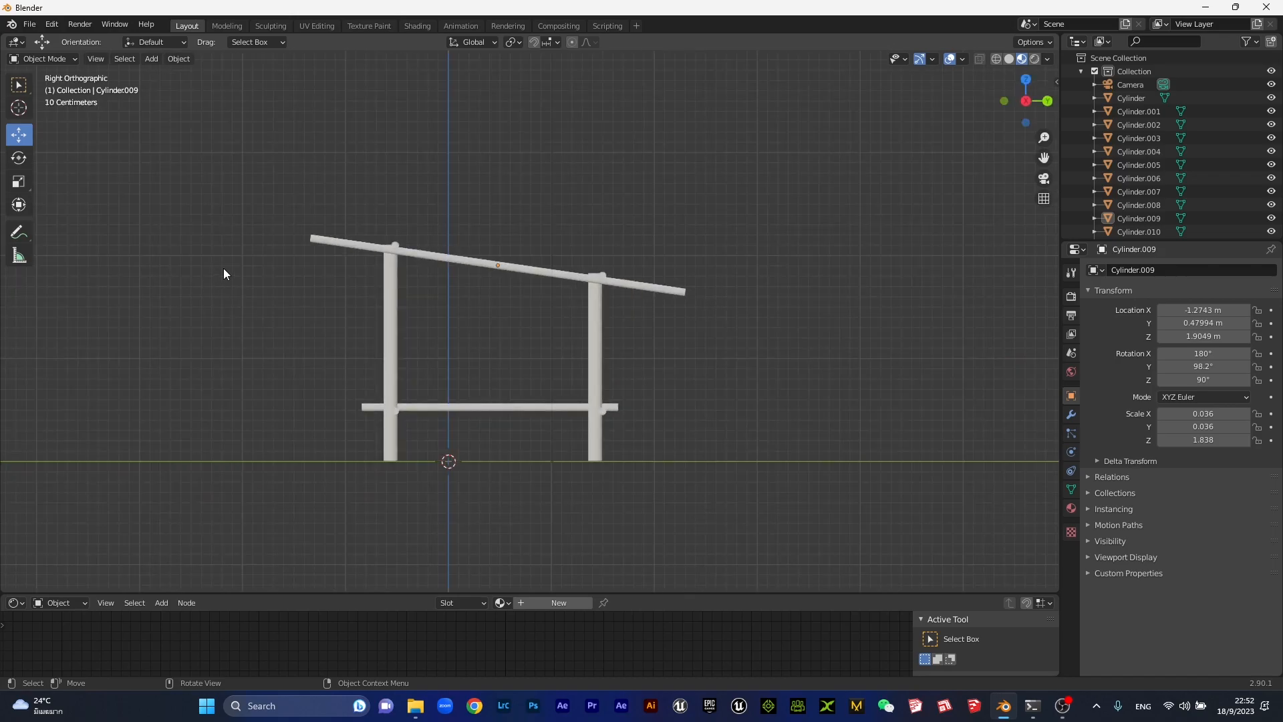
click(151, 59)
click(395, 326)
middle_drag(395, 326, 371, 386)
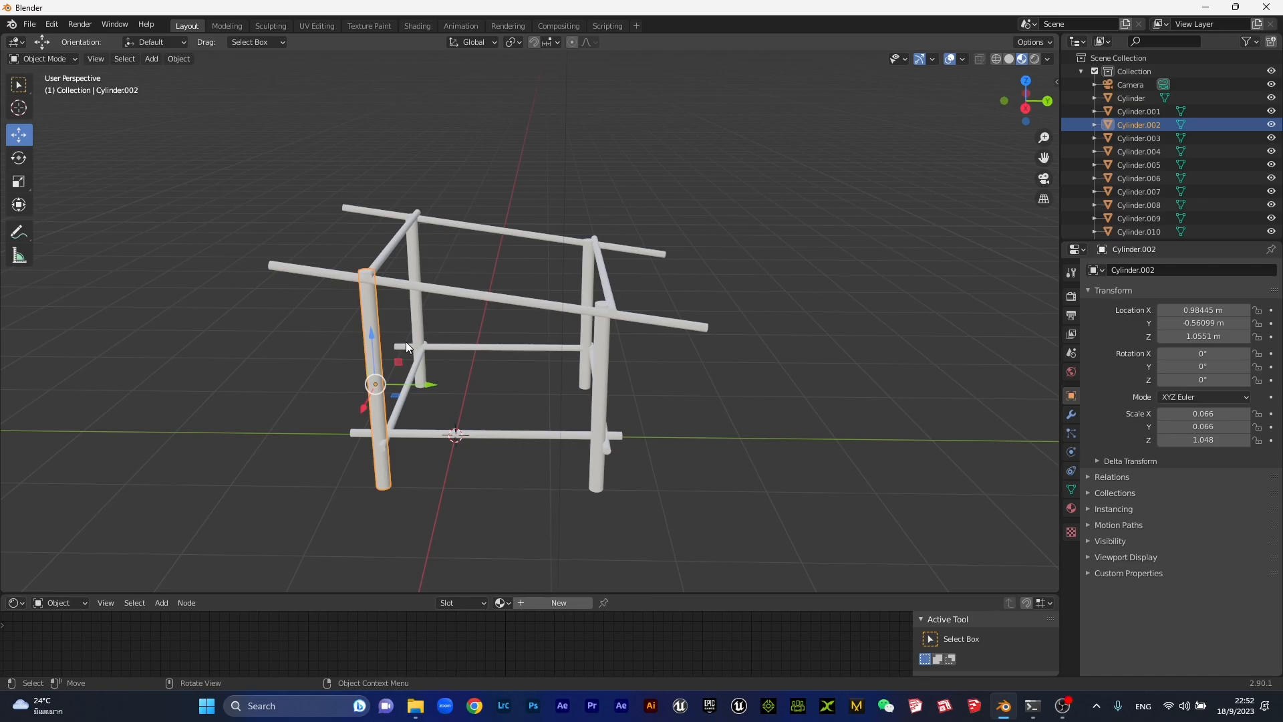
key(shift+d)
right_click(379, 320)
drag(436, 384, 552, 384)
middle_drag(552, 384, 567, 372)
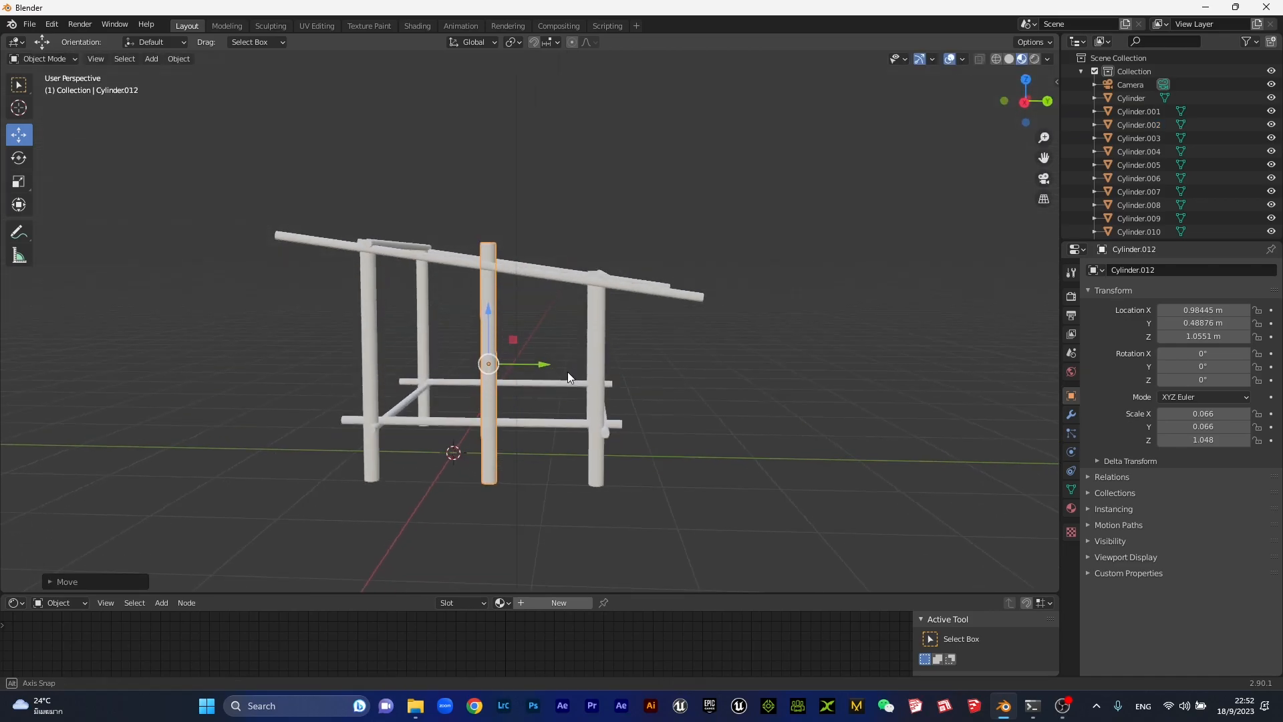
Tilt the post copy to about 79.4° X rotation and raise it along Z to about 1.99 m, near the sloped bars
click(17, 166)
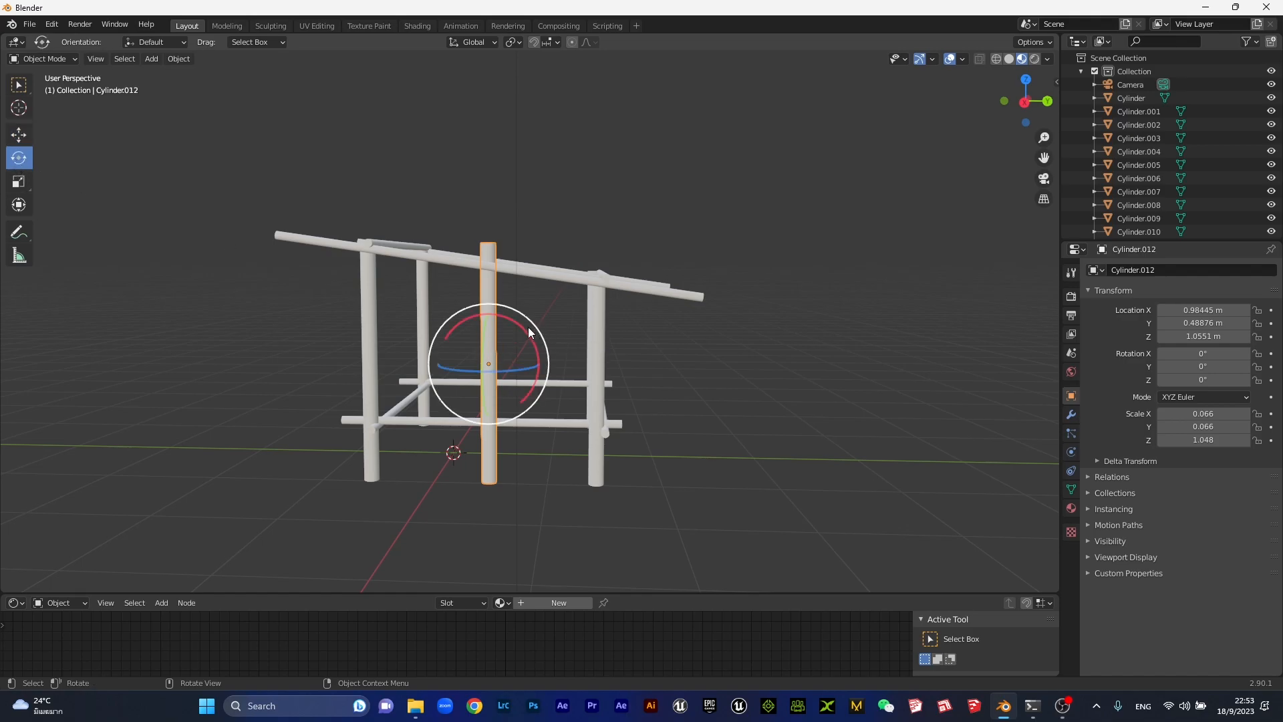
drag(532, 319, 416, 266)
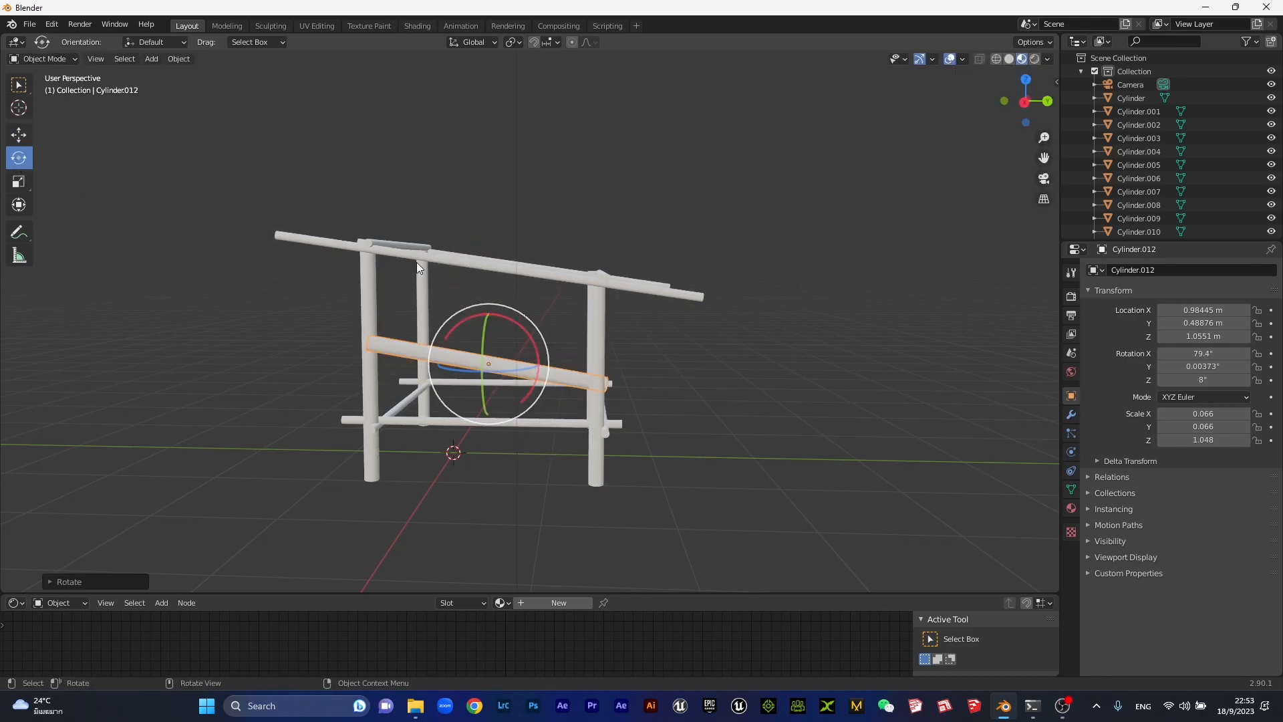
click(26, 138)
drag(488, 314, 493, 200)
Set the thick tilted bar's Z rotation to 0° and move it inward along X to about 0.29 m
middle_drag(429, 280, 624, 374)
scroll(495, 354, up, 5)
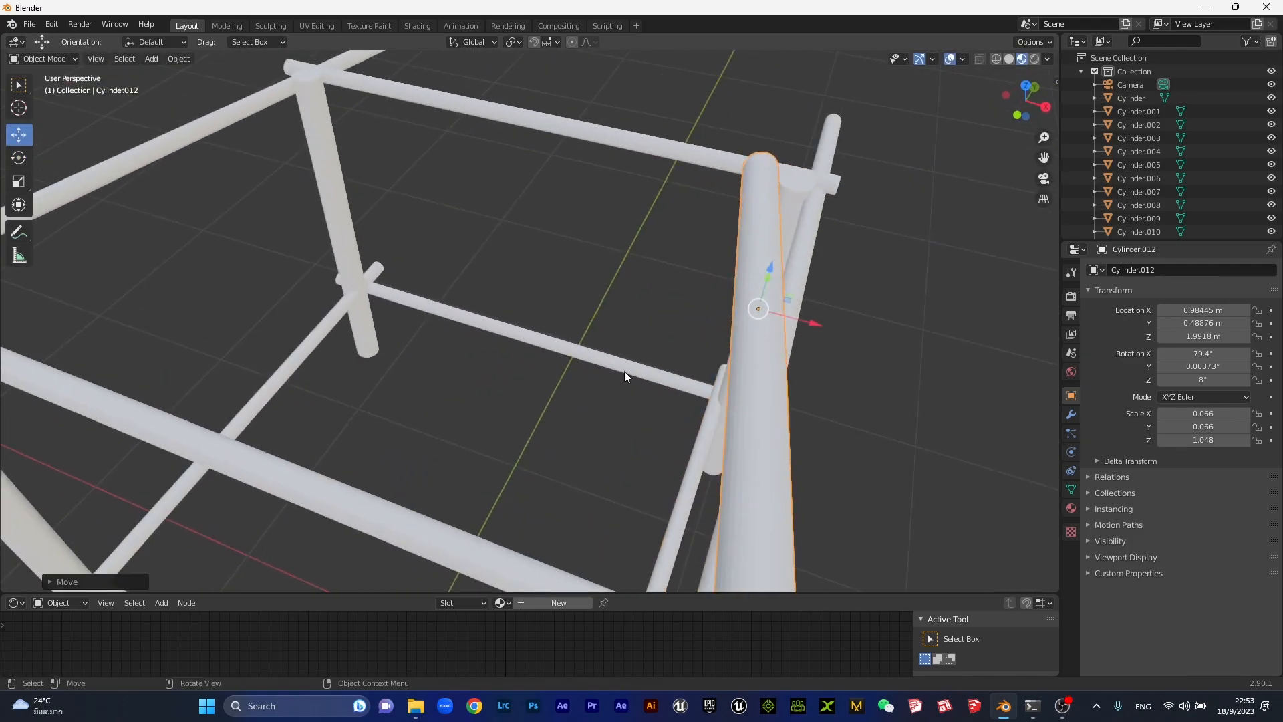
key(KP_1)
key(KP_7)
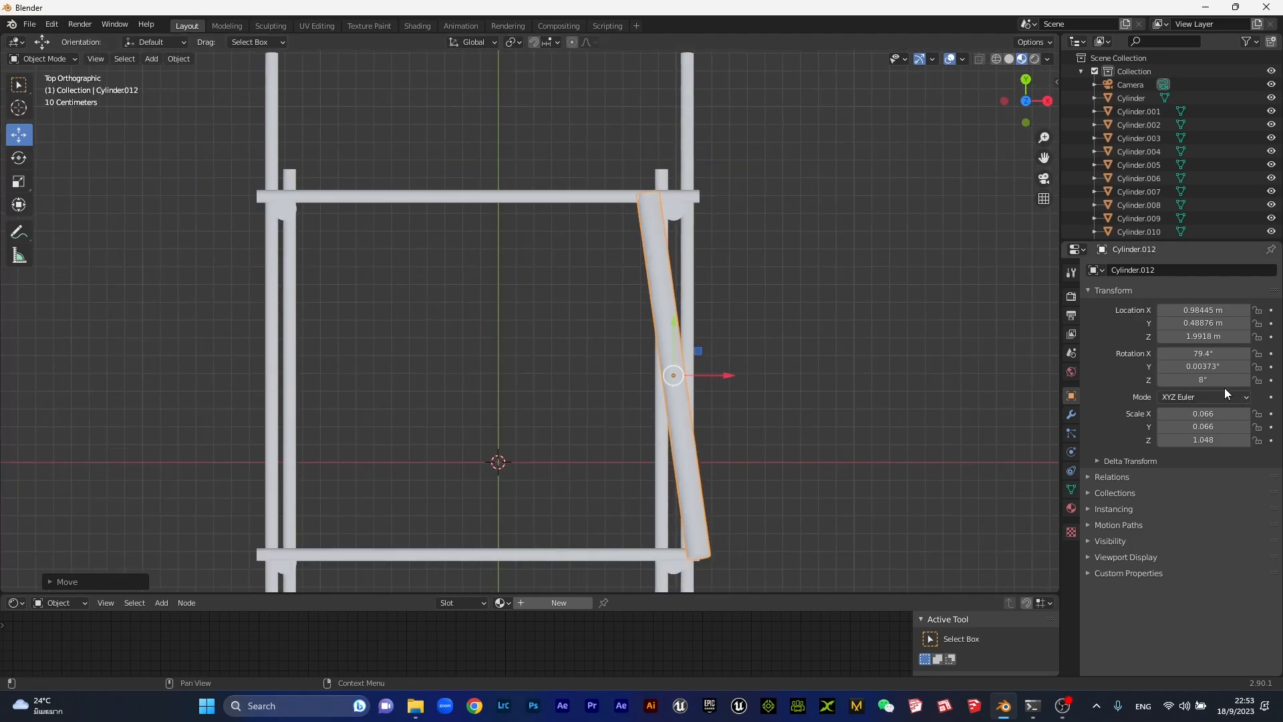
click(1205, 384)
text(0)
key(Return)
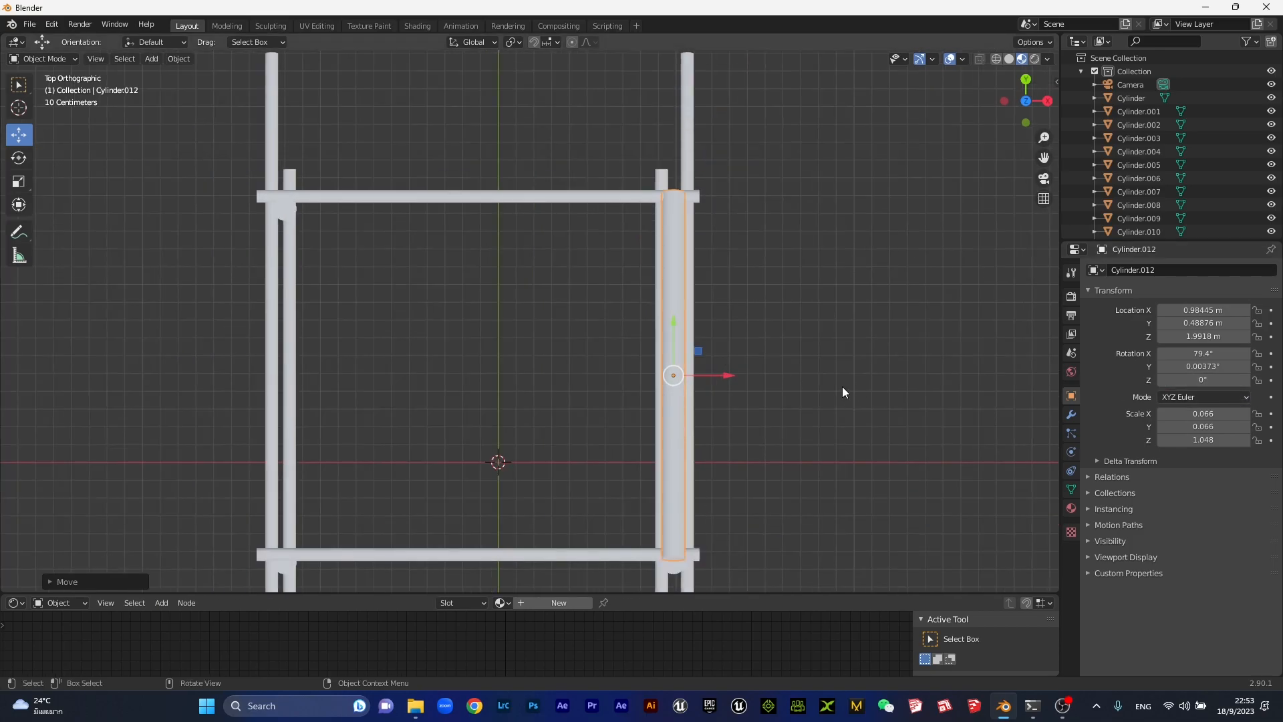
drag(718, 375, 595, 376)
scroll(592, 375, down, 5)
scroll(548, 386, up, 2)
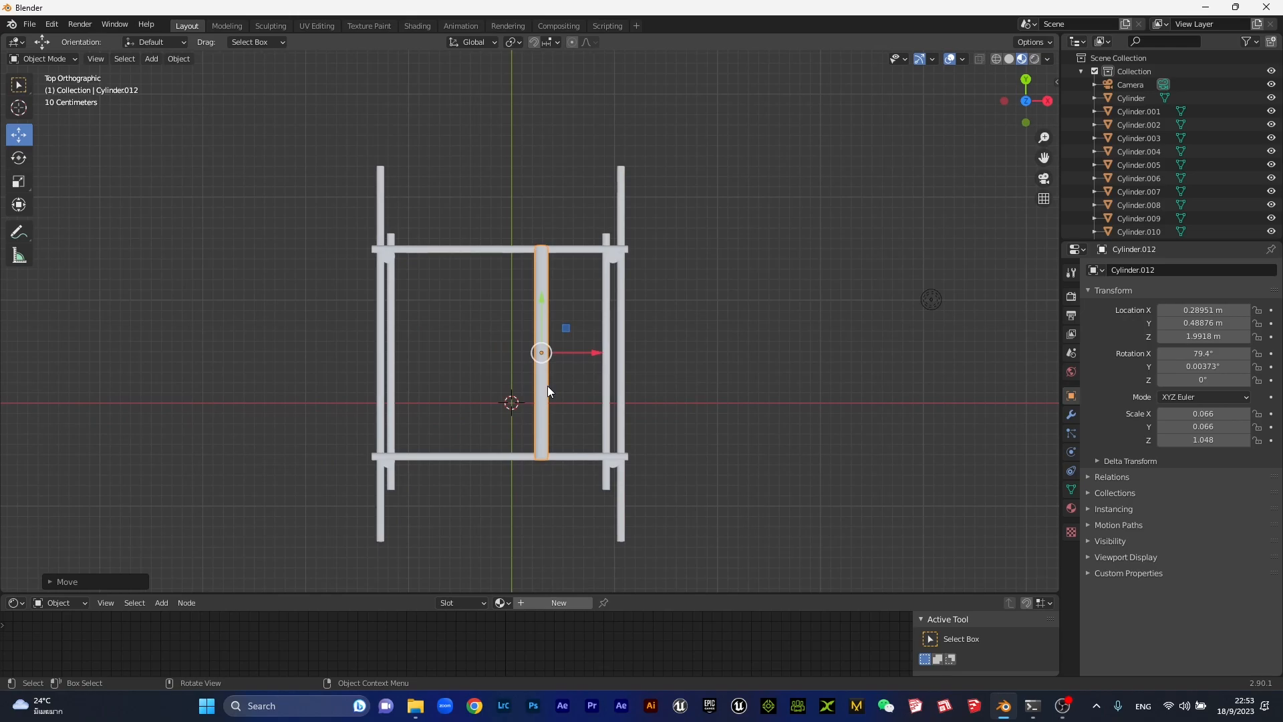
Lengthen the thick bar by scaling it along Y to a Z scale of about 1.86, matching the long sloped bars
key(s)
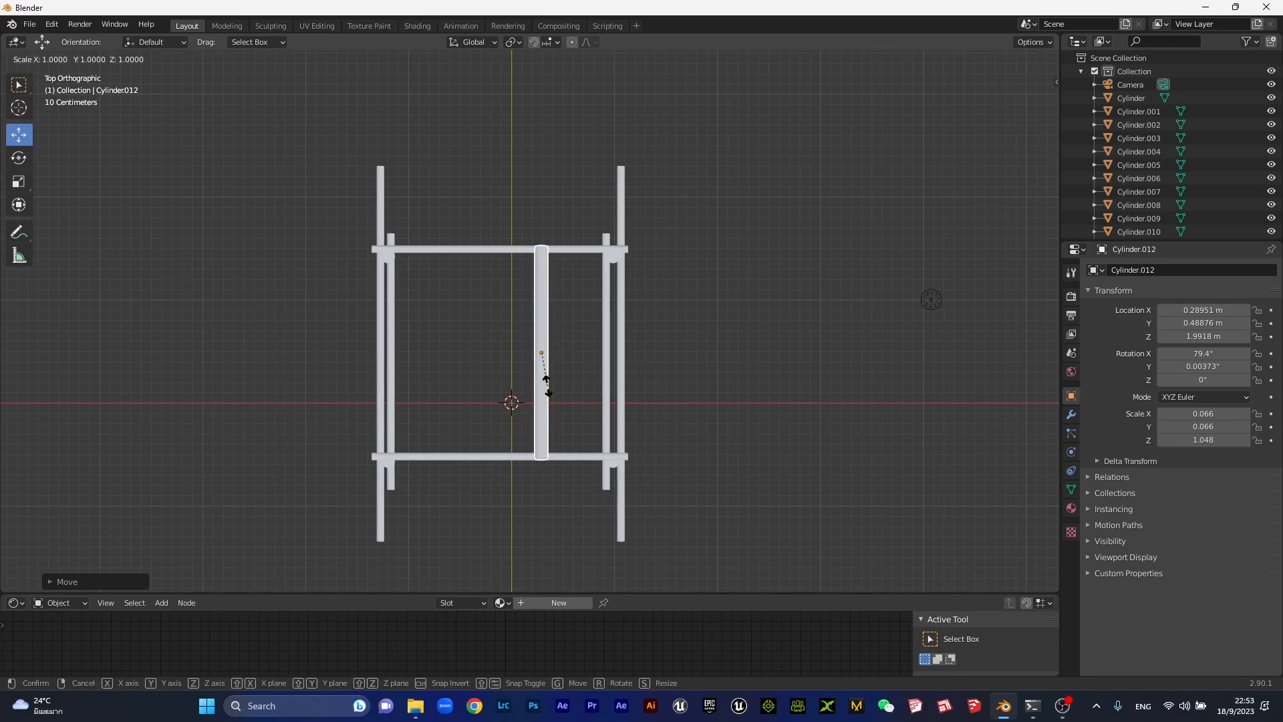
key(y)
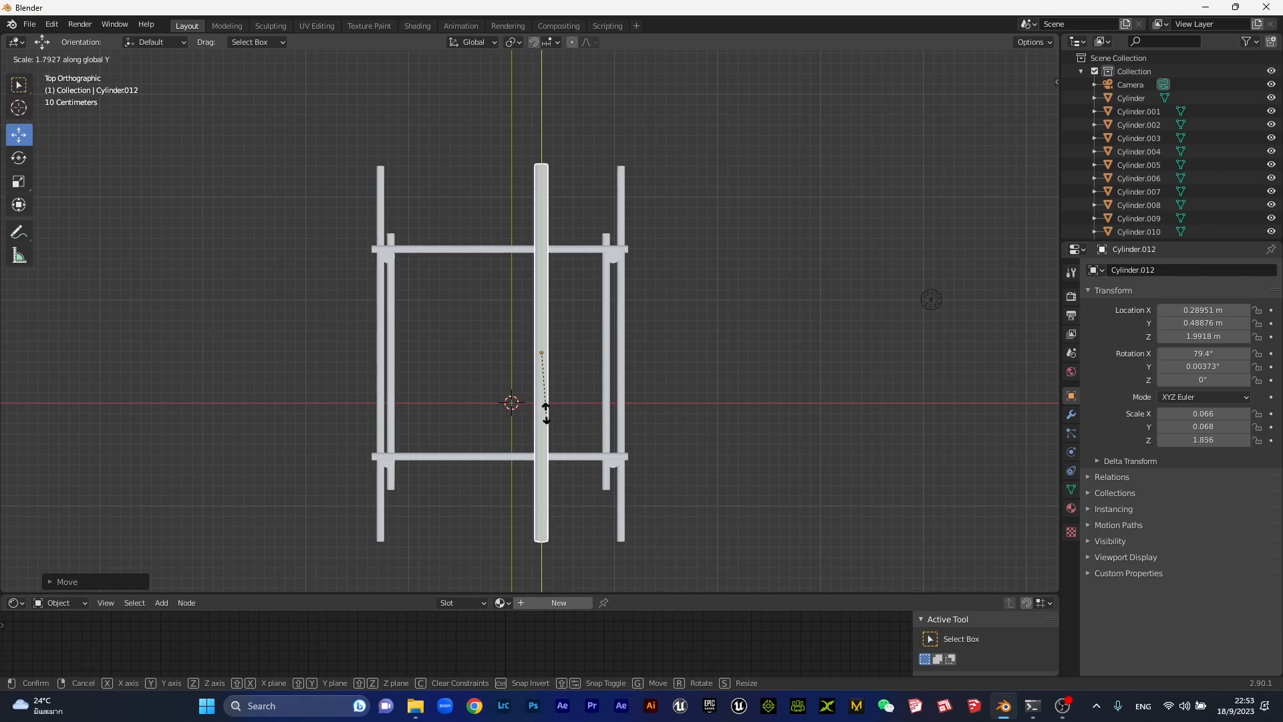
click(546, 412)
middle_drag(549, 414, 621, 359)
click(827, 435)
Adjust the thick bar's X rotation to about 81.5° and raise it along Z to about 2.04 m, above the crossbars
scroll(603, 274, up, 4)
middle_drag(603, 274, 492, 329)
click(714, 284)
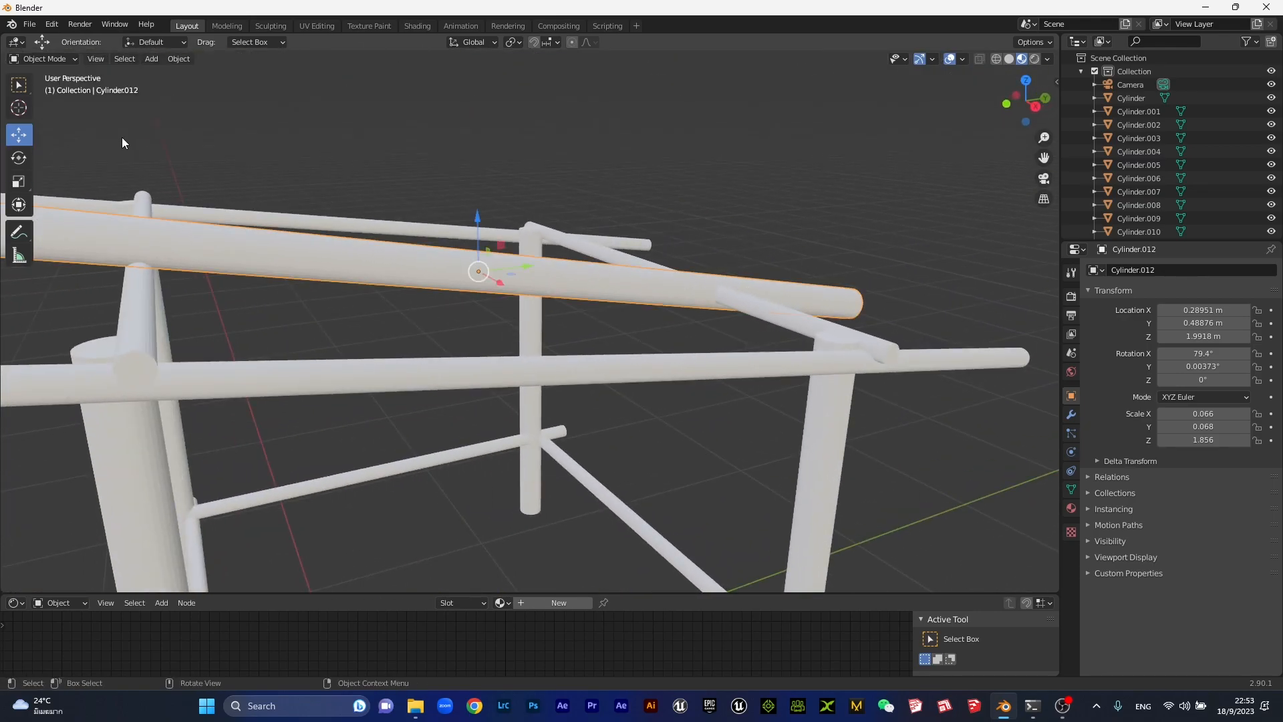
click(18, 156)
drag(517, 229, 479, 199)
key(x)
click(20, 137)
middle_drag(485, 225, 602, 234)
middle_drag(727, 259, 411, 268)
click(575, 306)
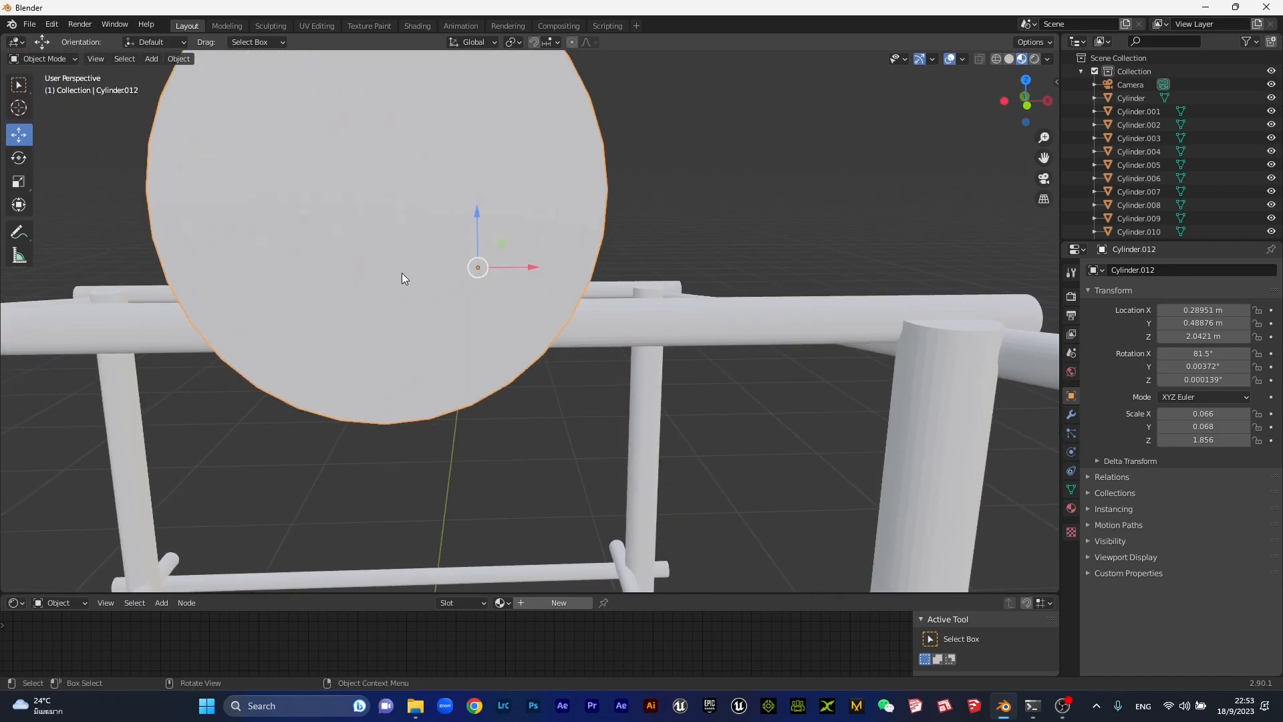
Open the thick bar's mesh for editing in face mode and begin selecting its lengthwise side faces
key(Tab)
scroll(403, 273, down, 5)
middle_drag(402, 273, 559, 267)
scroll(677, 260, up, 2)
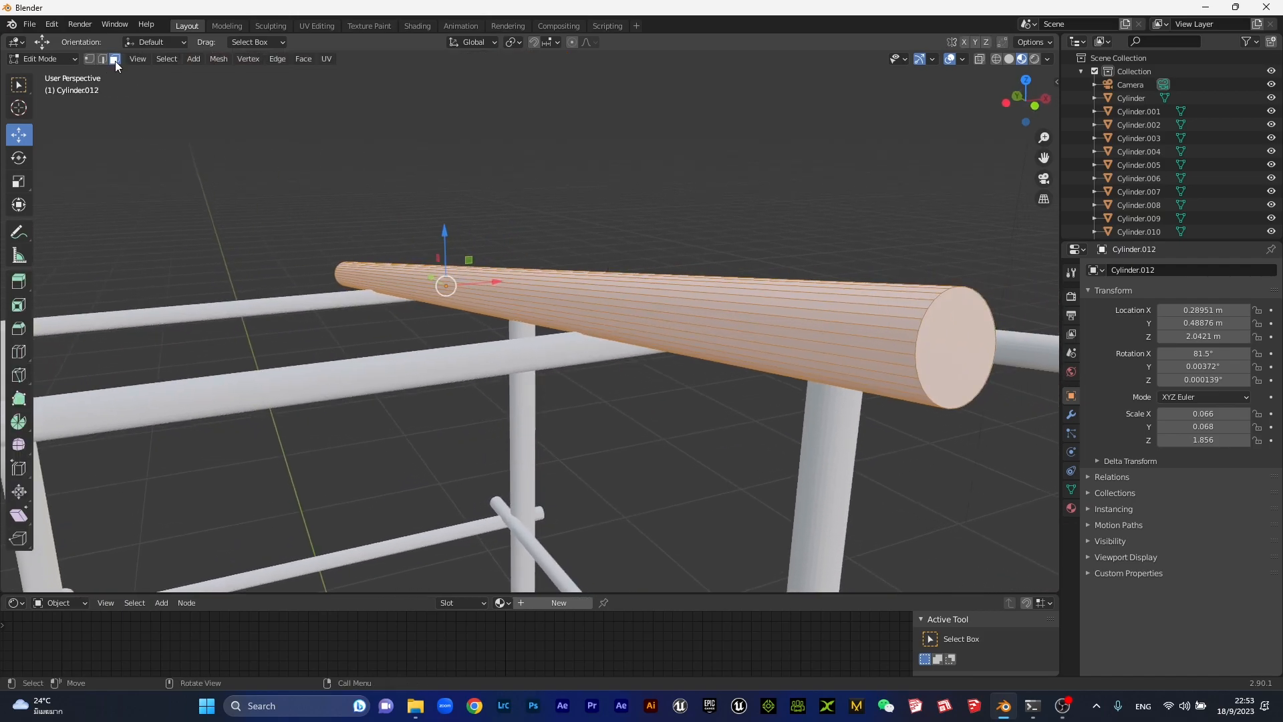
click(648, 320)
middle_drag(648, 319, 592, 326)
middle_drag(455, 325, 501, 328)
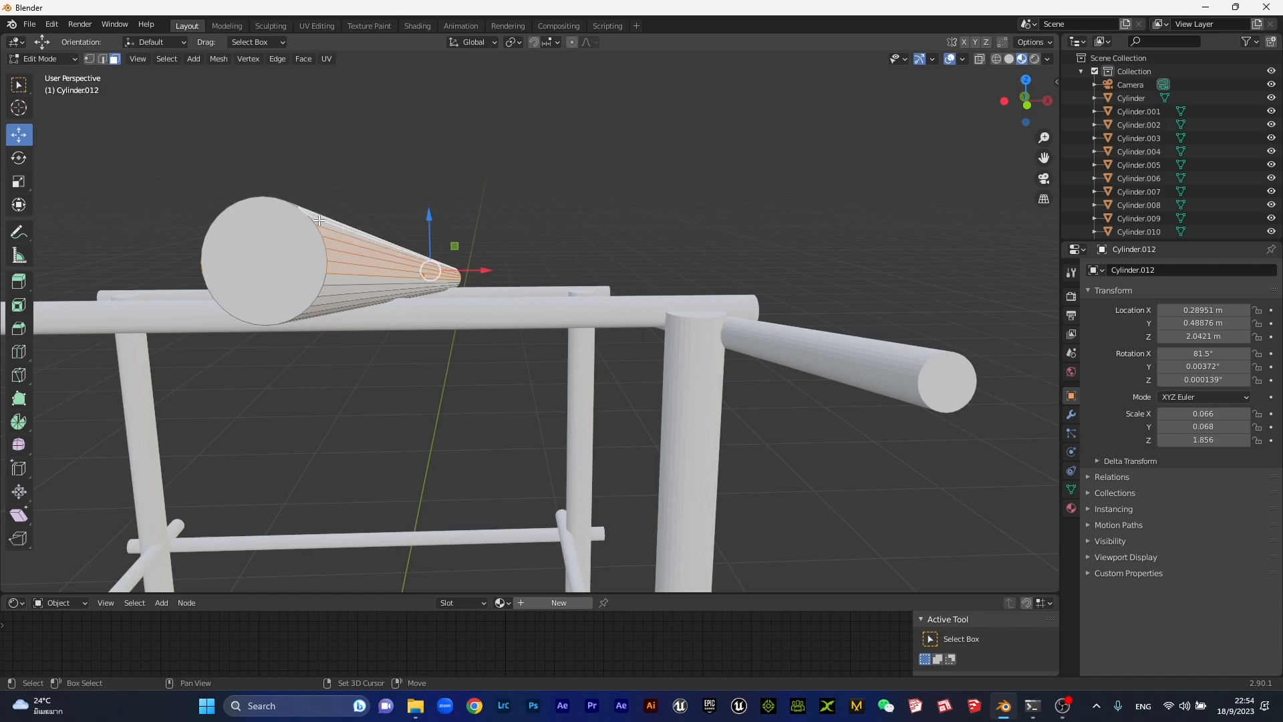
Add the remaining lengthwise faces around the thick bar's upper half to the selection
middle_drag(321, 222, 334, 276)
shift+click(463, 407)
shift+click(452, 414)
shift+click(442, 426)
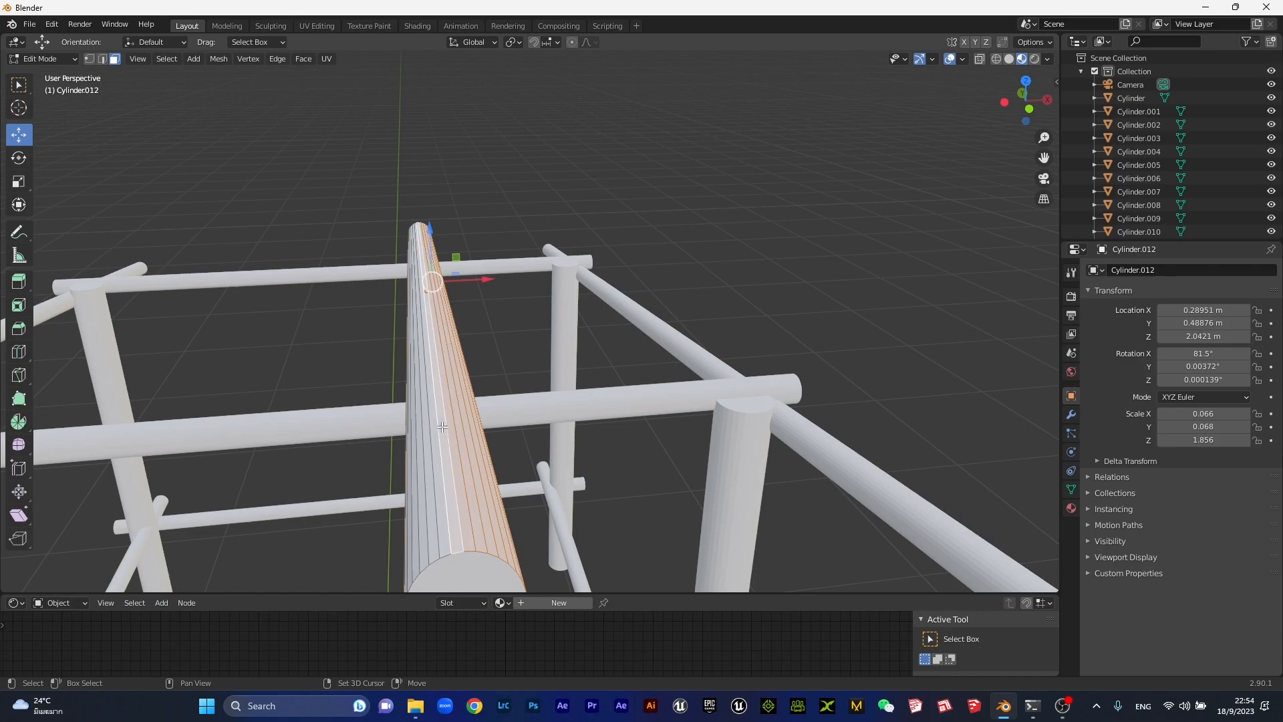
shift+click(424, 446)
shift+click(421, 449)
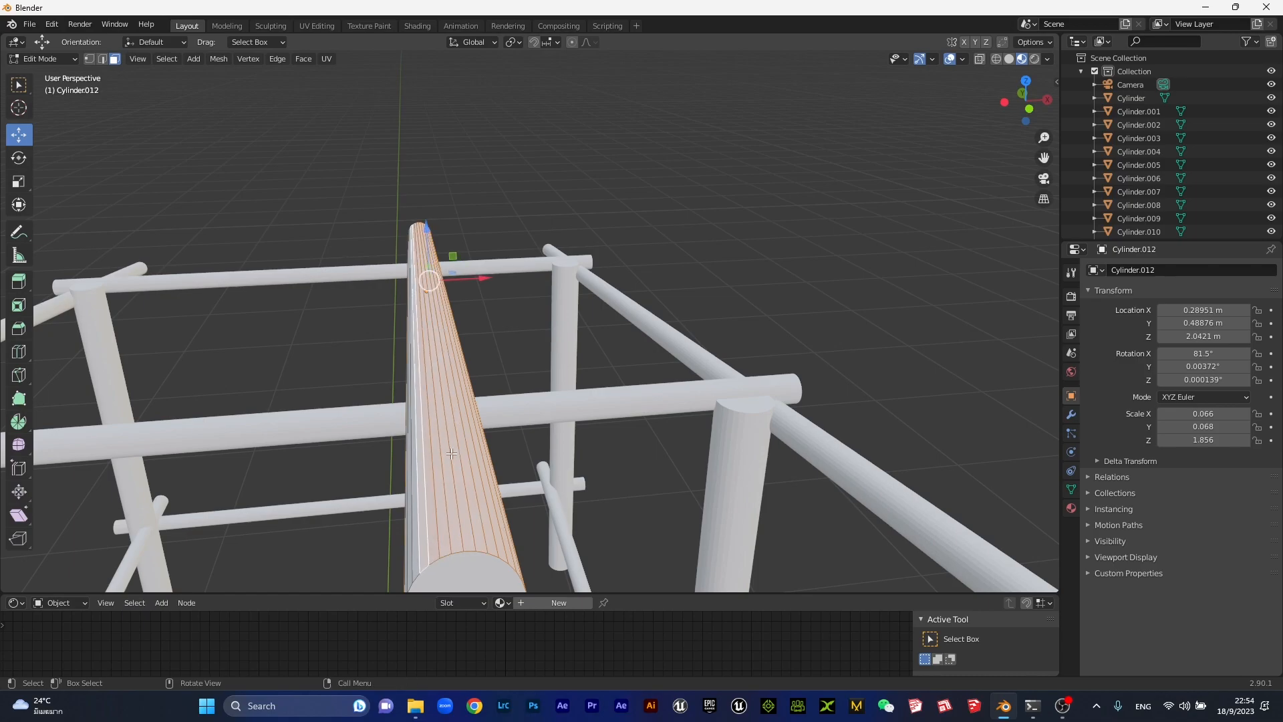
middle_drag(420, 449, 498, 442)
shift+click(614, 383)
shift+click(617, 396)
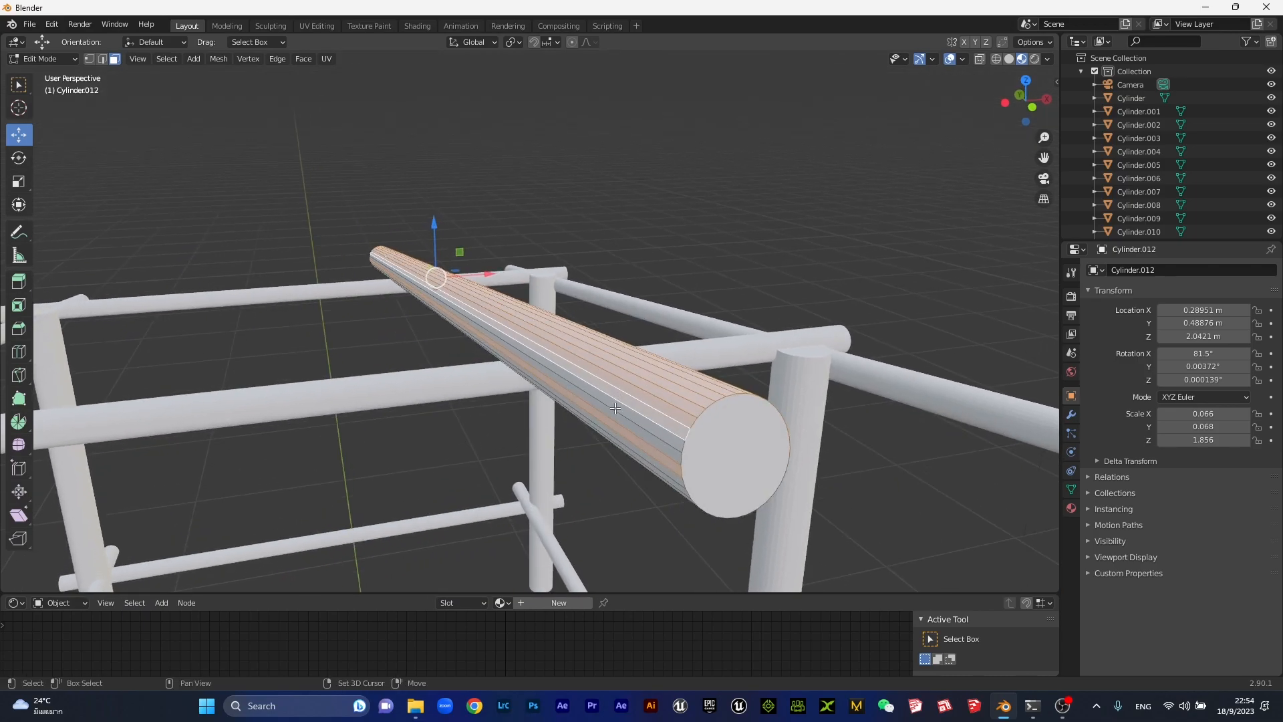
shift+click(622, 409)
shift+click(627, 421)
middle_drag(627, 422, 639, 422)
middle_drag(623, 324, 481, 303)
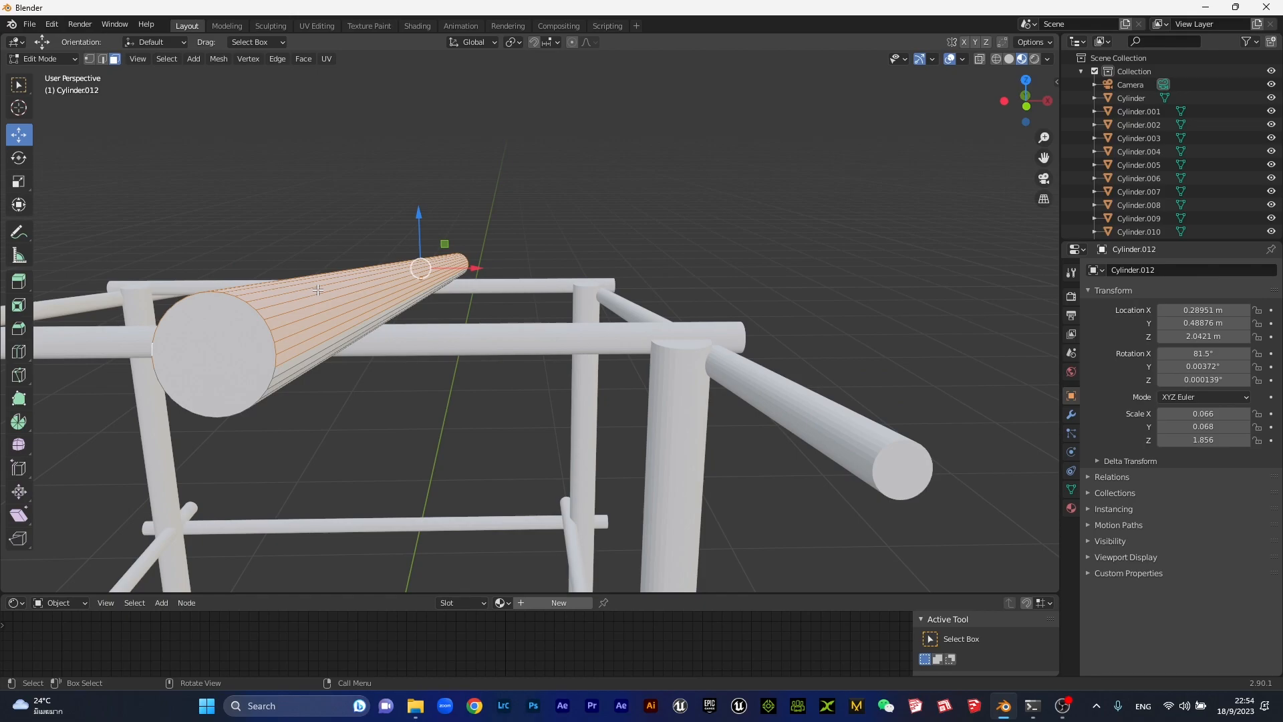
Separate the selected upper-half faces into their own object, return to Object Mode and select the lower half
key(p)
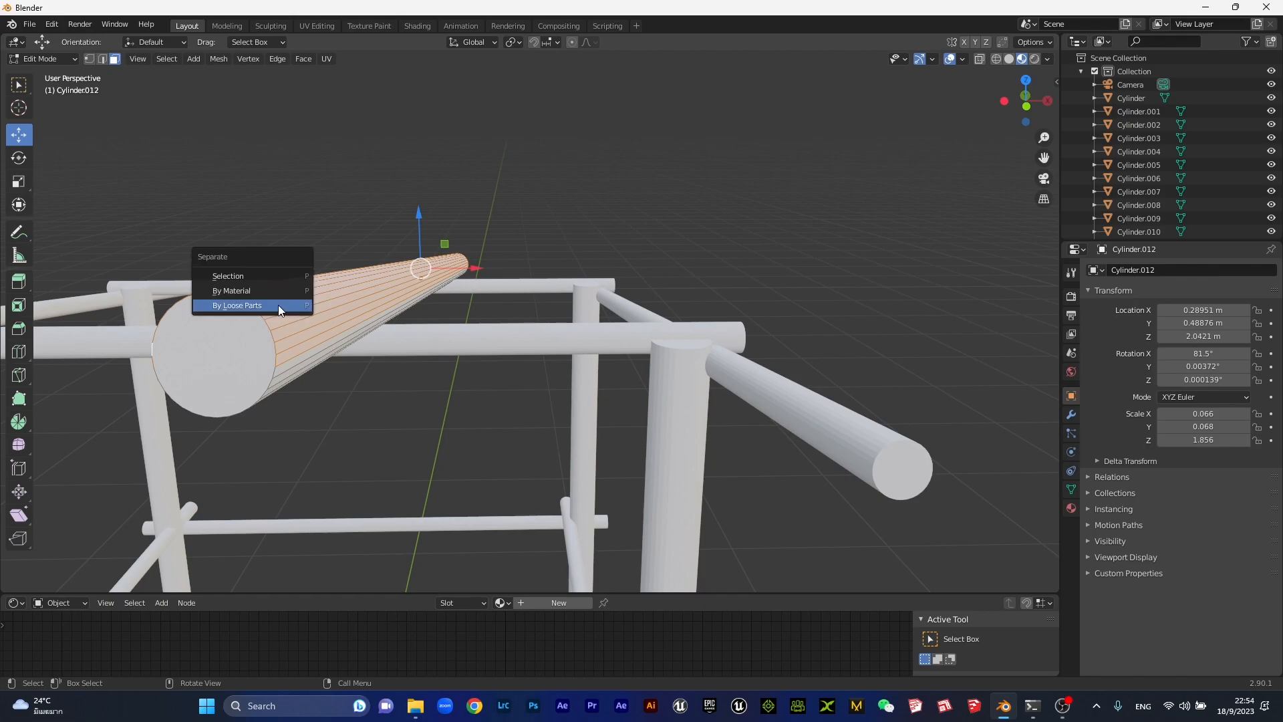
click(241, 276)
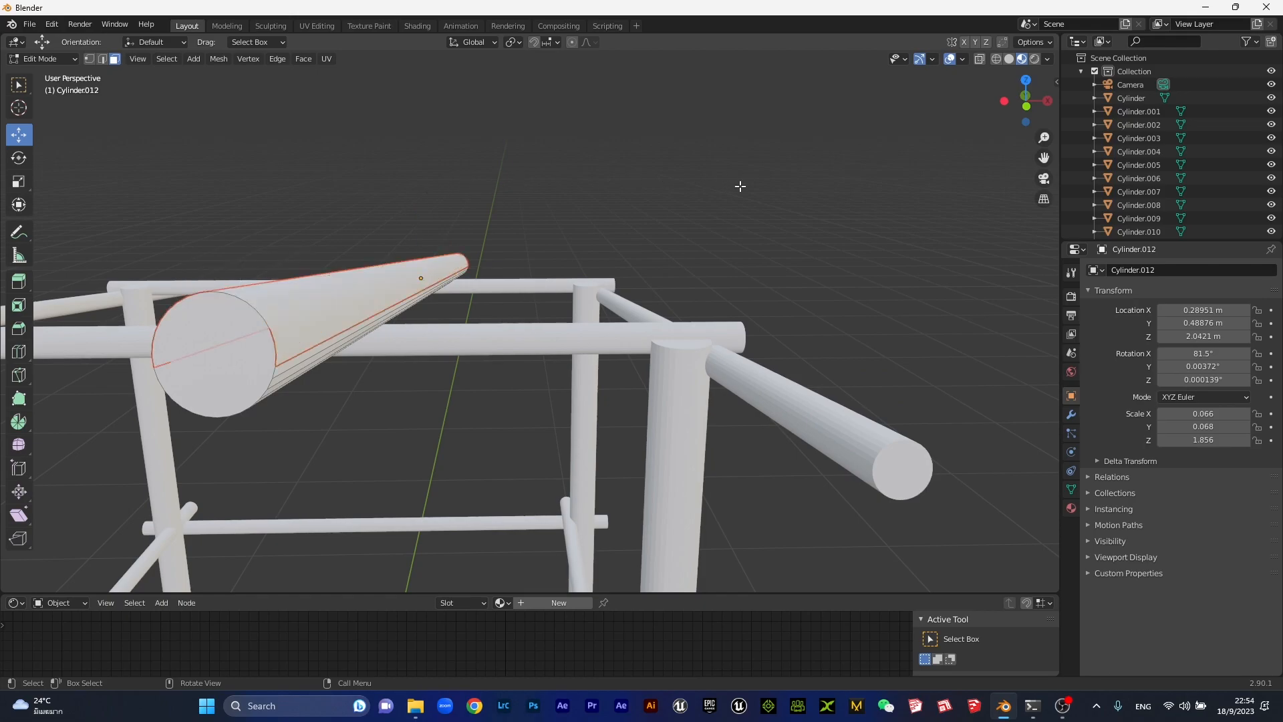
key(Tab)
click(284, 375)
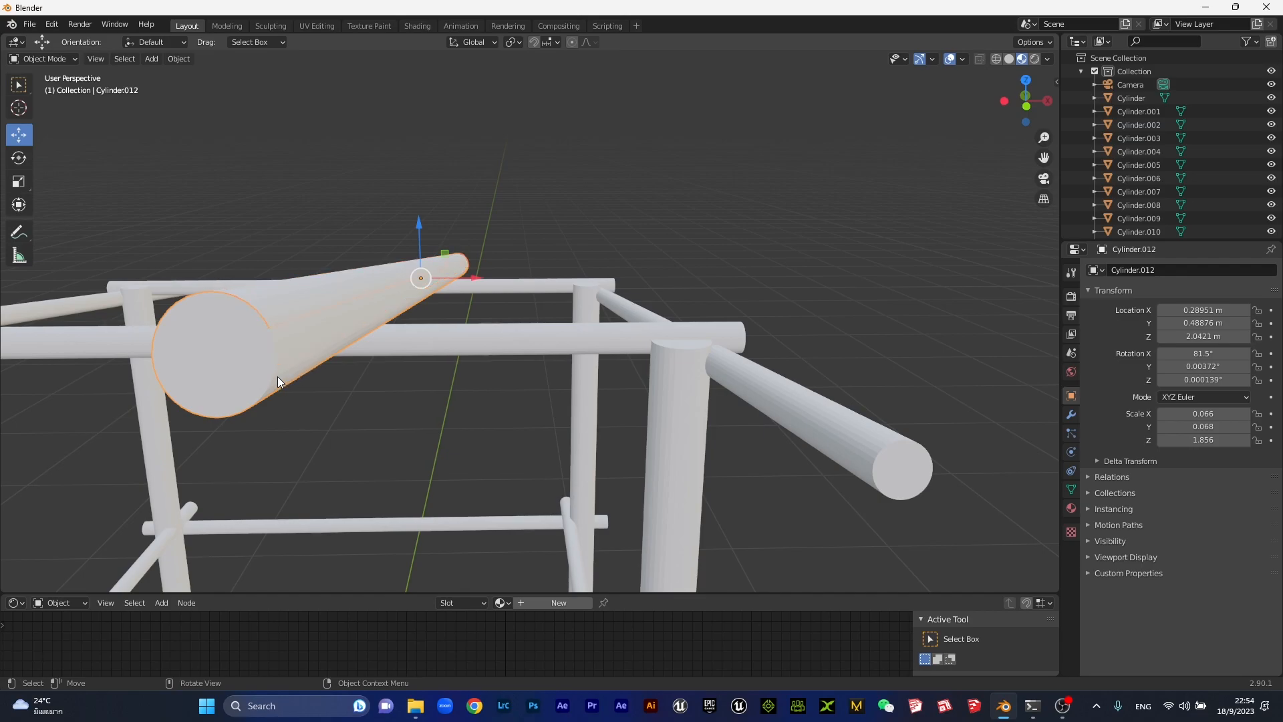
Delete the lower half of the split thick bar, keeping only the half-round shell
click(284, 354)
key(Delete)
middle_drag(257, 394, 536, 308)
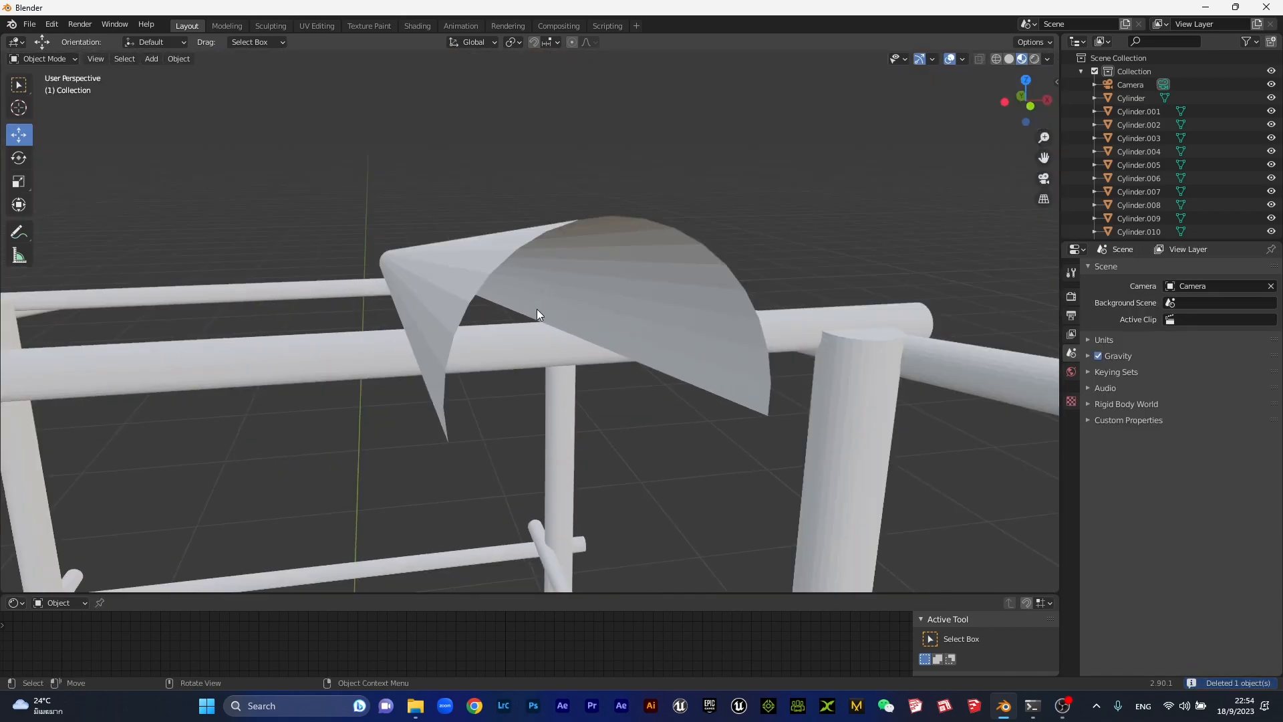
Add a Solidify modifier to the remaining half-round shell
click(517, 266)
scroll(578, 261, down, 2)
middle_drag(579, 260, 579, 251)
click(473, 192)
middle_drag(473, 199, 971, 419)
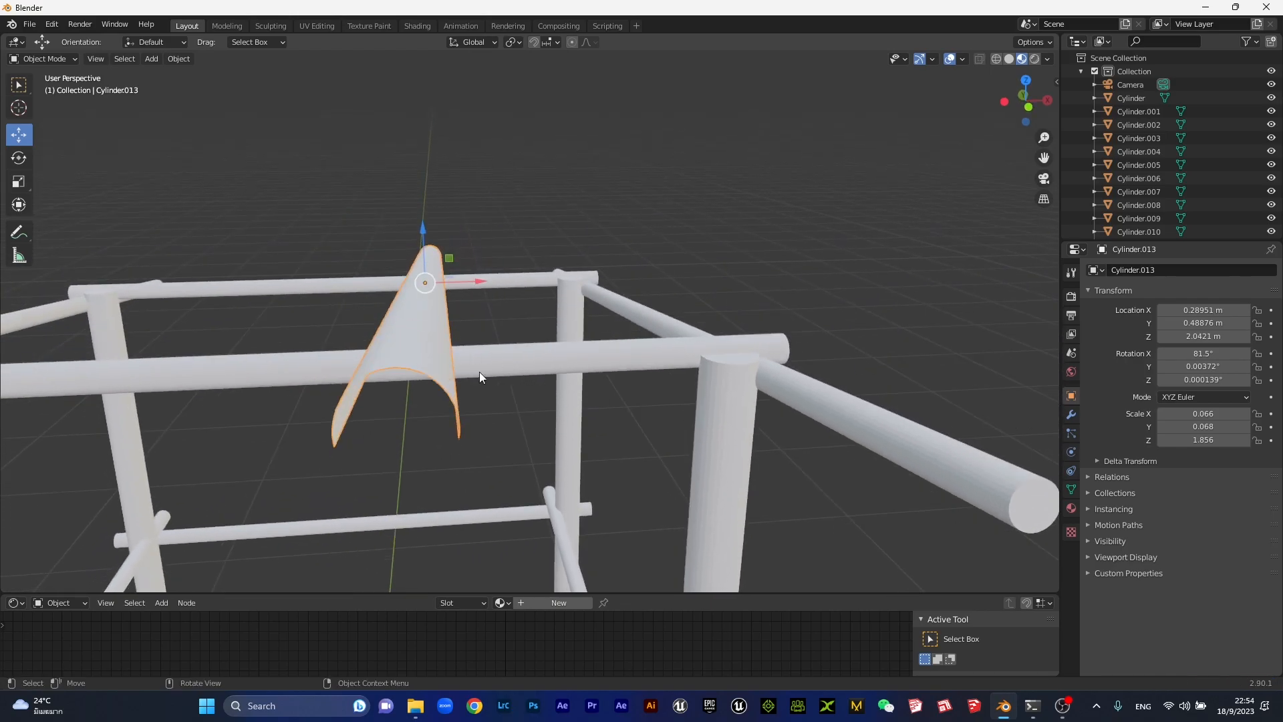
click(1072, 413)
click(1114, 270)
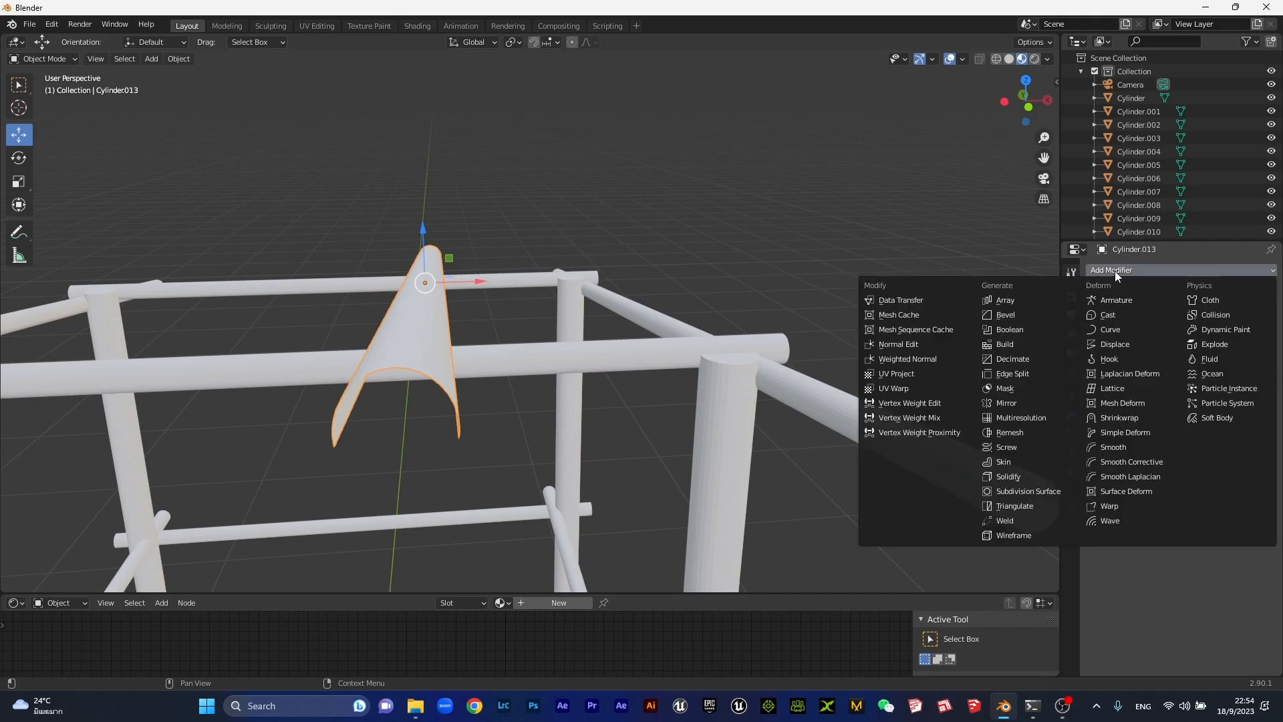
click(1010, 481)
Set the half-round shell's Solidify thickness to 0.1 m
scroll(361, 290, up, 2)
middle_drag(360, 291, 359, 287)
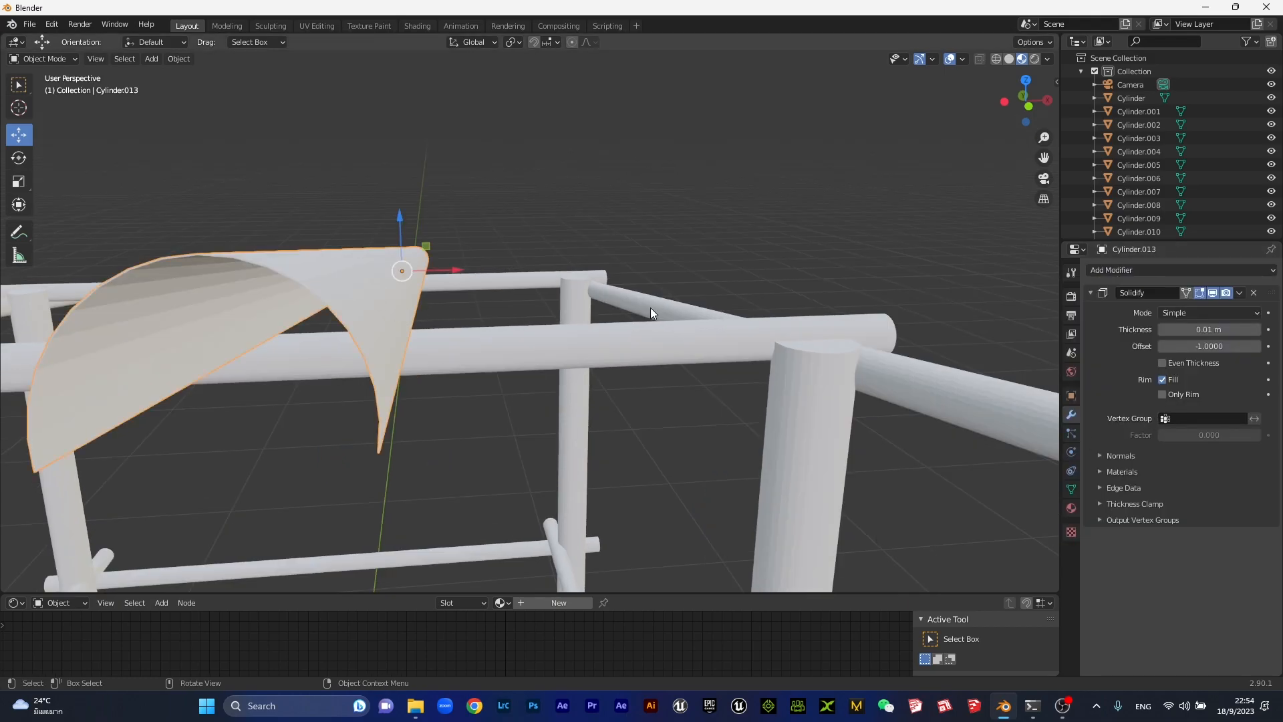
click(1205, 328)
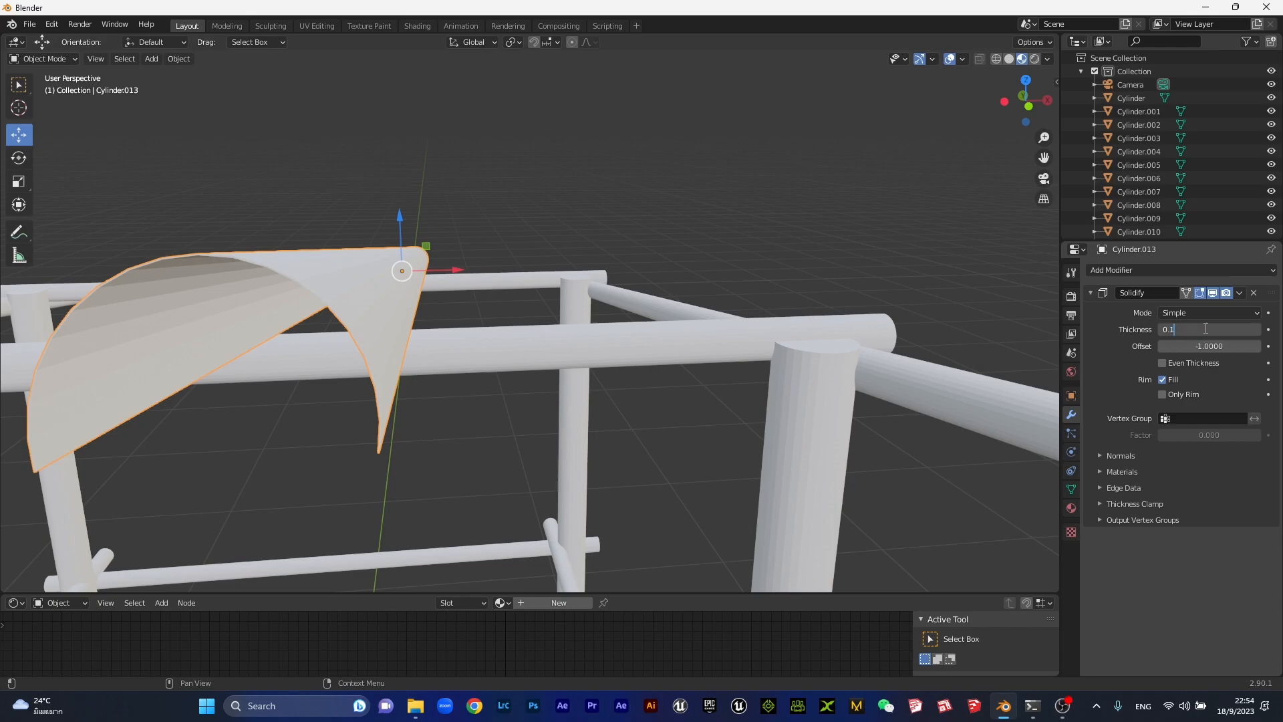
text(0.1)
key(Return)
scroll(444, 256, down, 5)
middle_drag(443, 256, 751, 342)
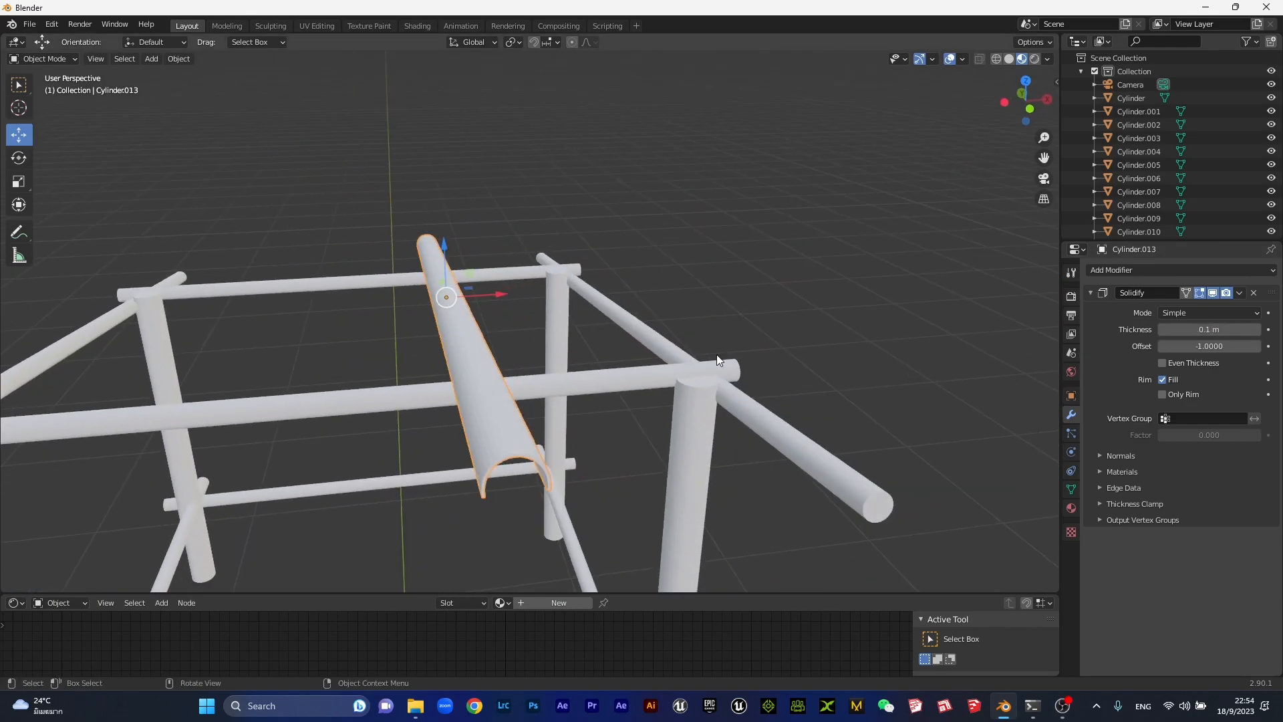
Apply smooth shading to the half-round shell
scroll(490, 373, up, 3)
right_click(407, 383)
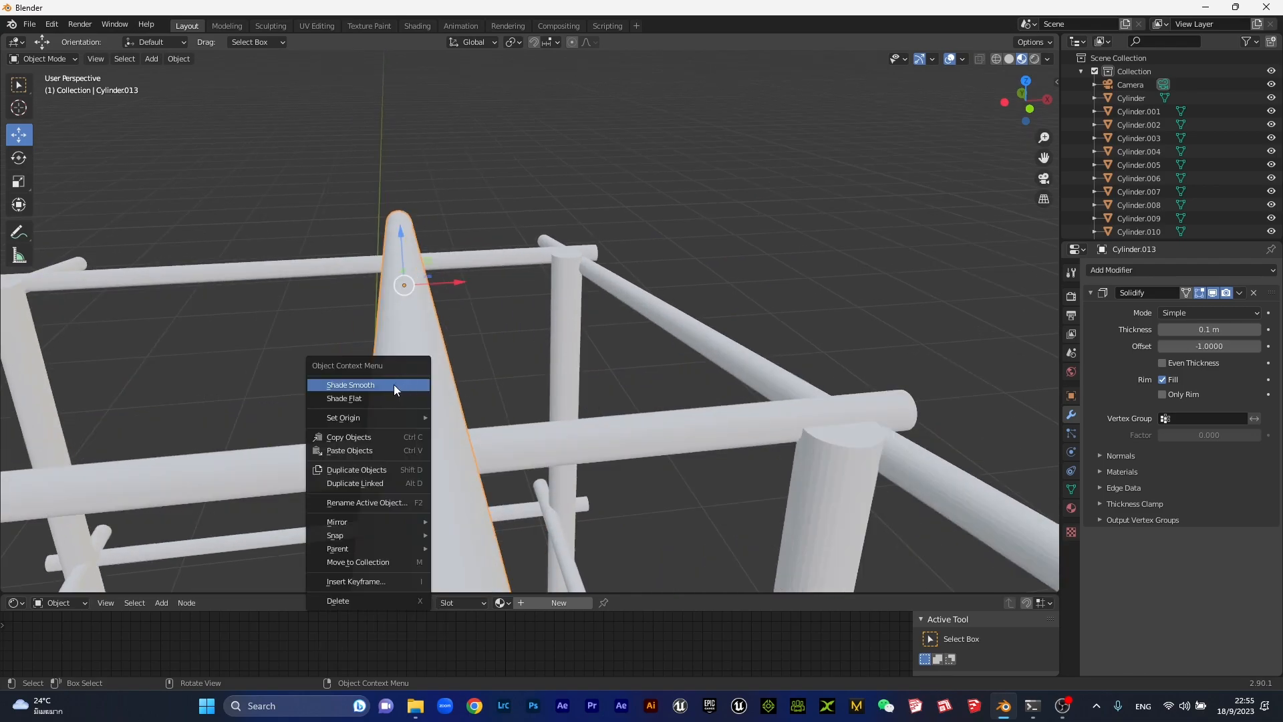
click(355, 384)
middle_drag(620, 357, 803, 352)
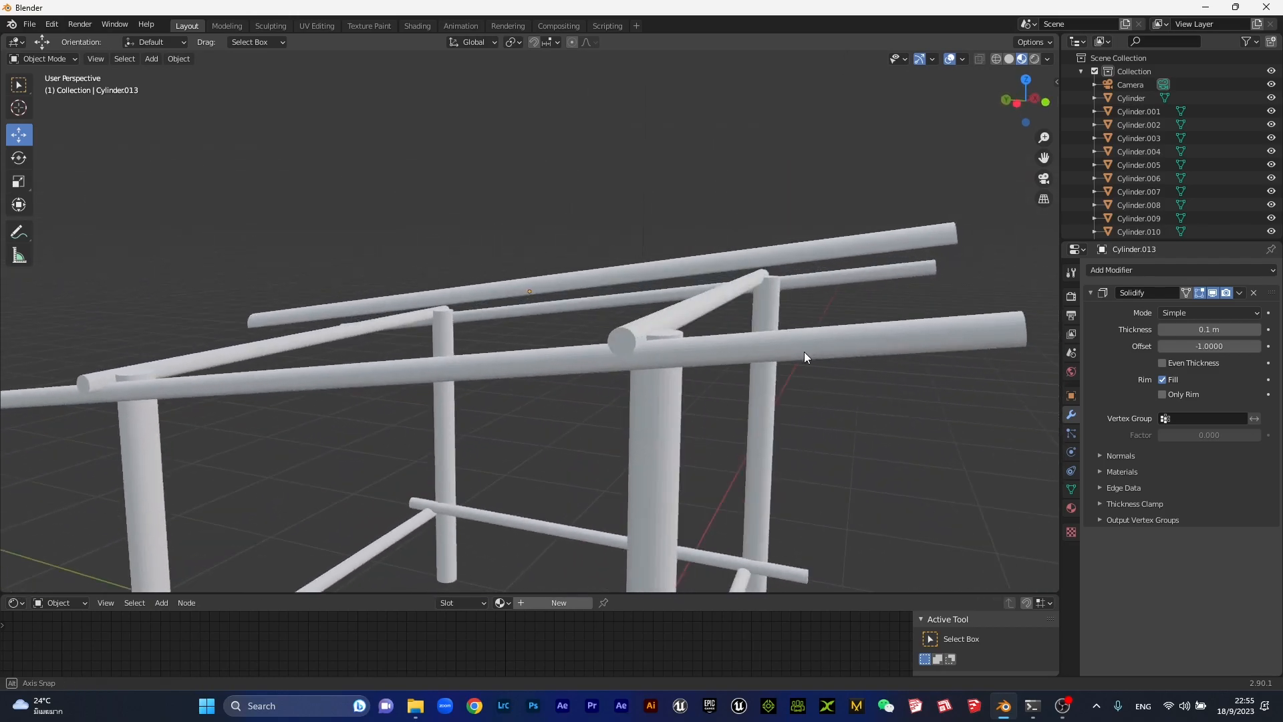
Move the half-round shell along X over the sloped bar at the frame's positive X side and lower it along Z
middle_drag(980, 220, 496, 285)
drag(472, 293, 673, 291)
middle_drag(769, 342, 604, 212)
drag(604, 212, 601, 251)
middle_drag(601, 251, 665, 324)
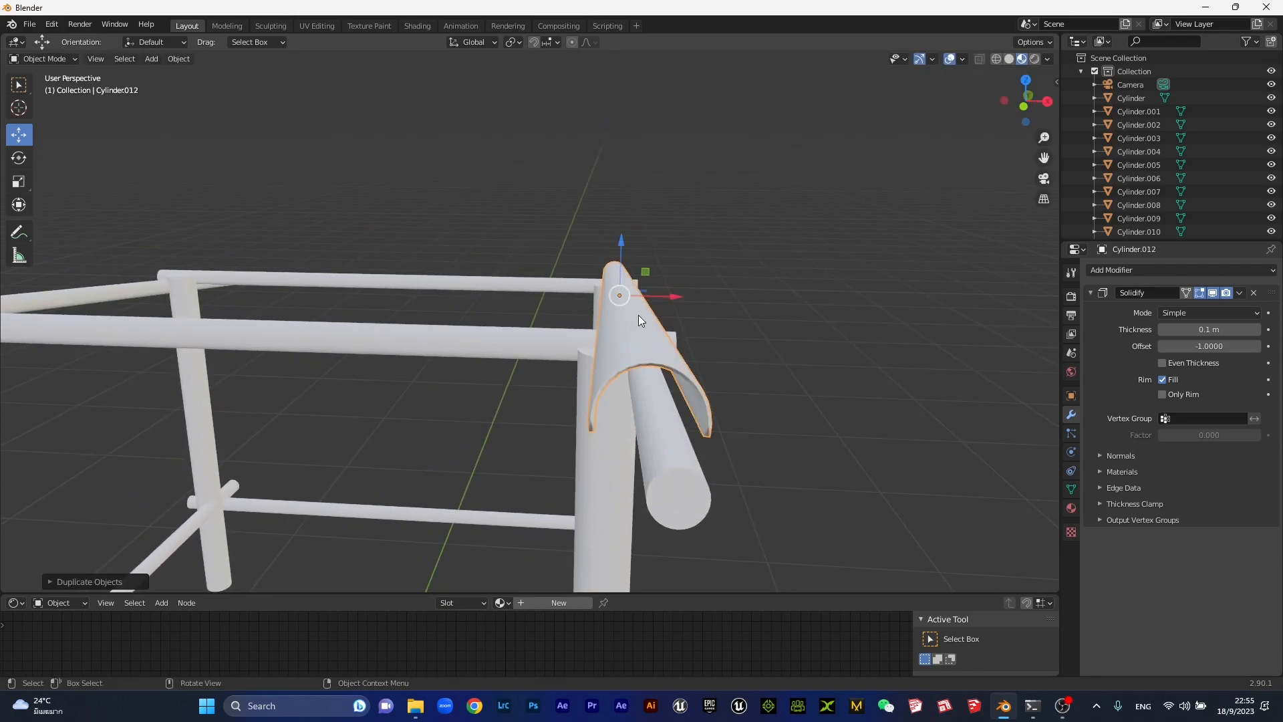
drag(668, 293, 627, 300)
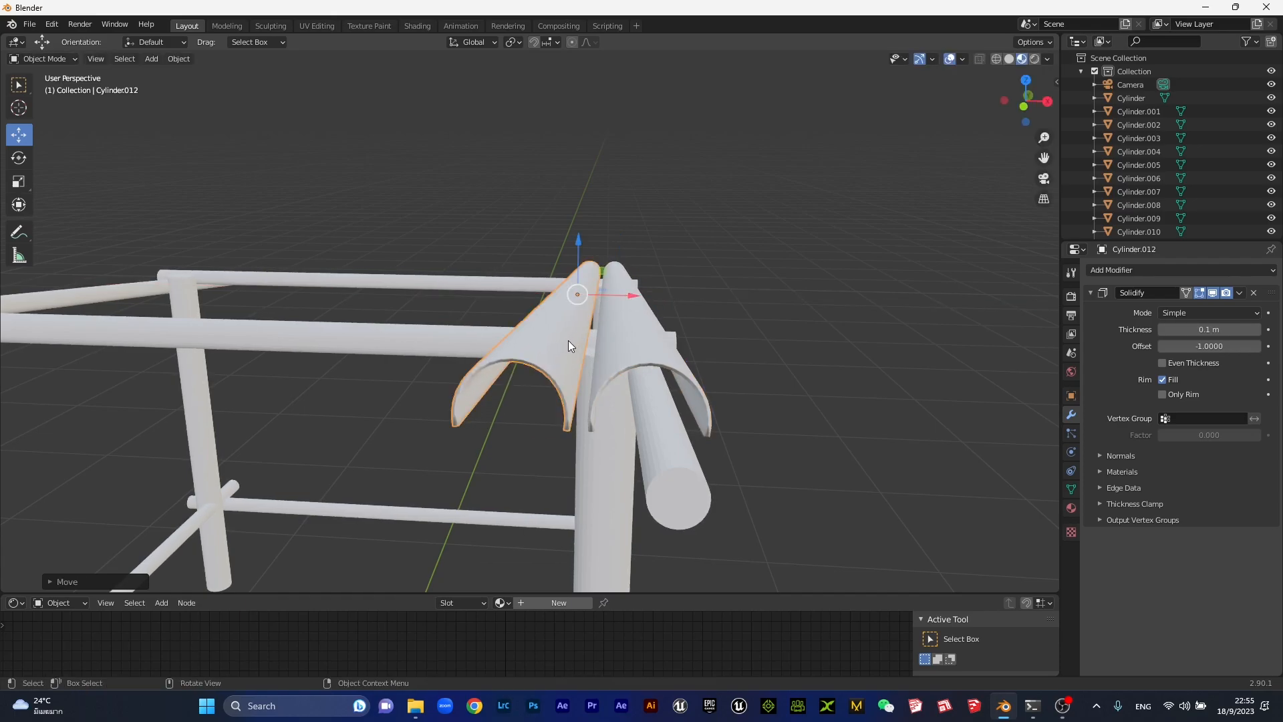
key(Delete)
click(662, 364)
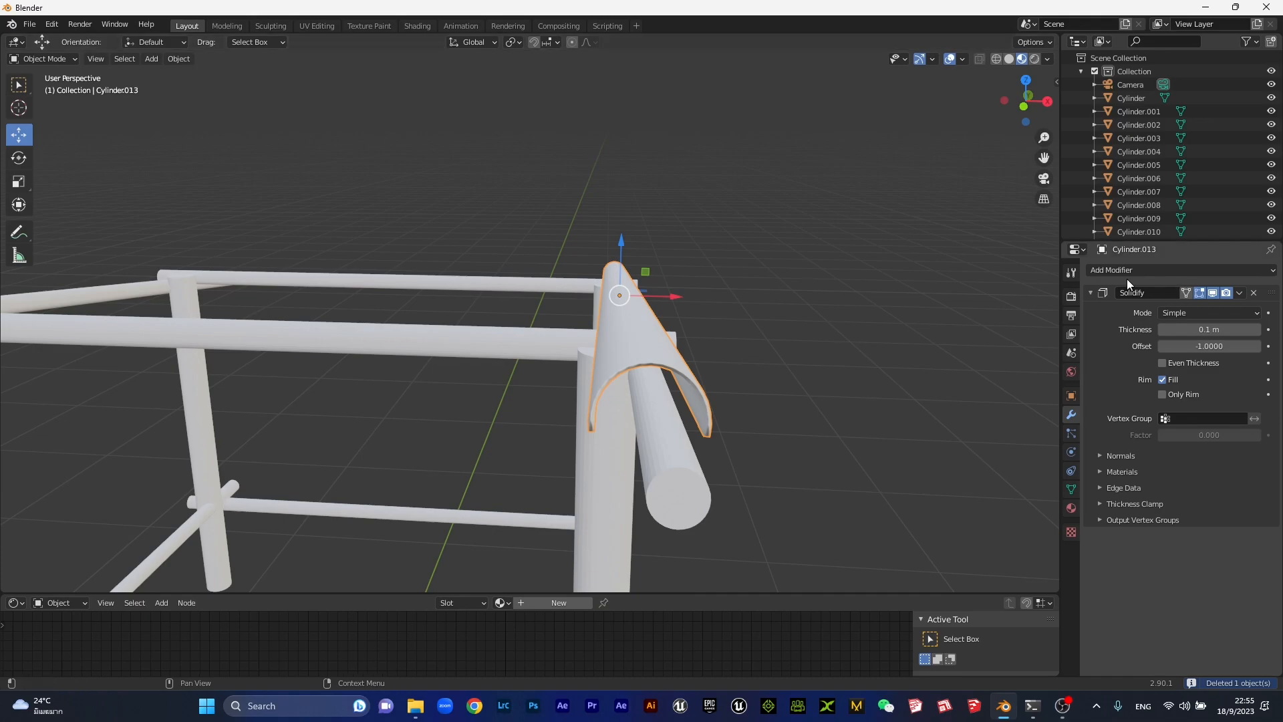
Add an Array modifier to the half-round shell with a relative offset X factor of -1
click(1100, 270)
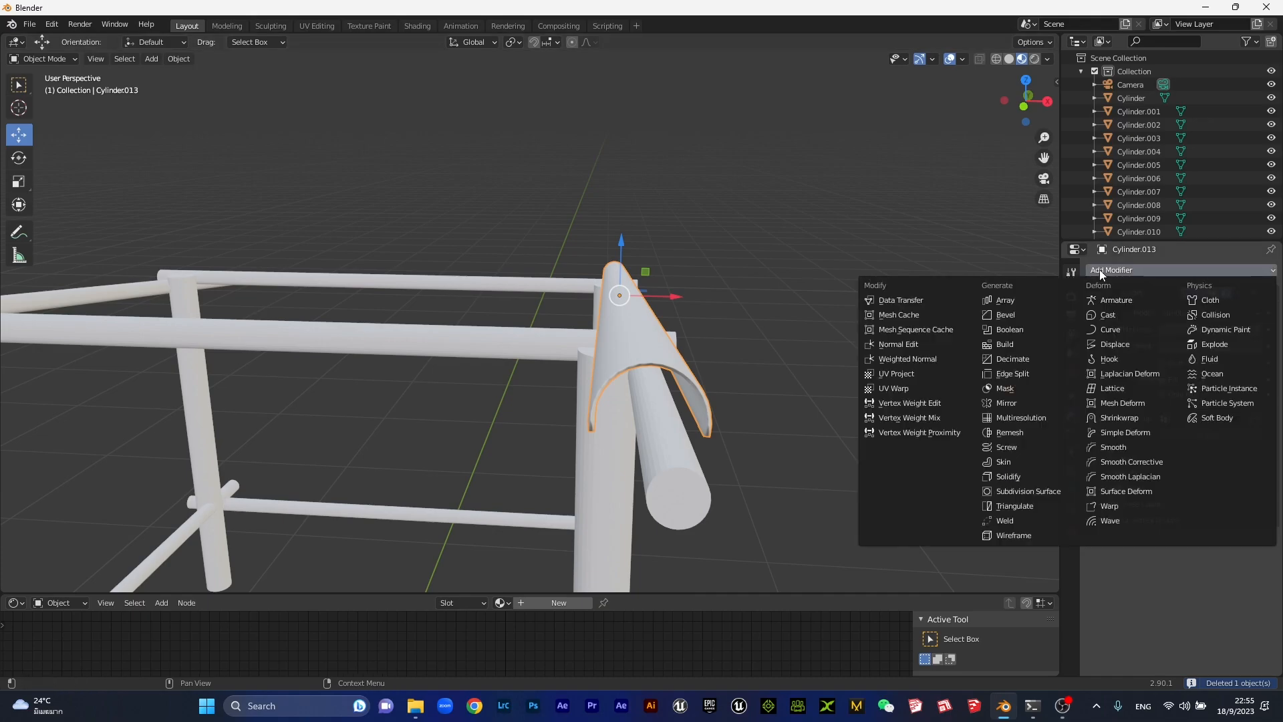
click(1012, 301)
middle_drag(908, 306, 593, 331)
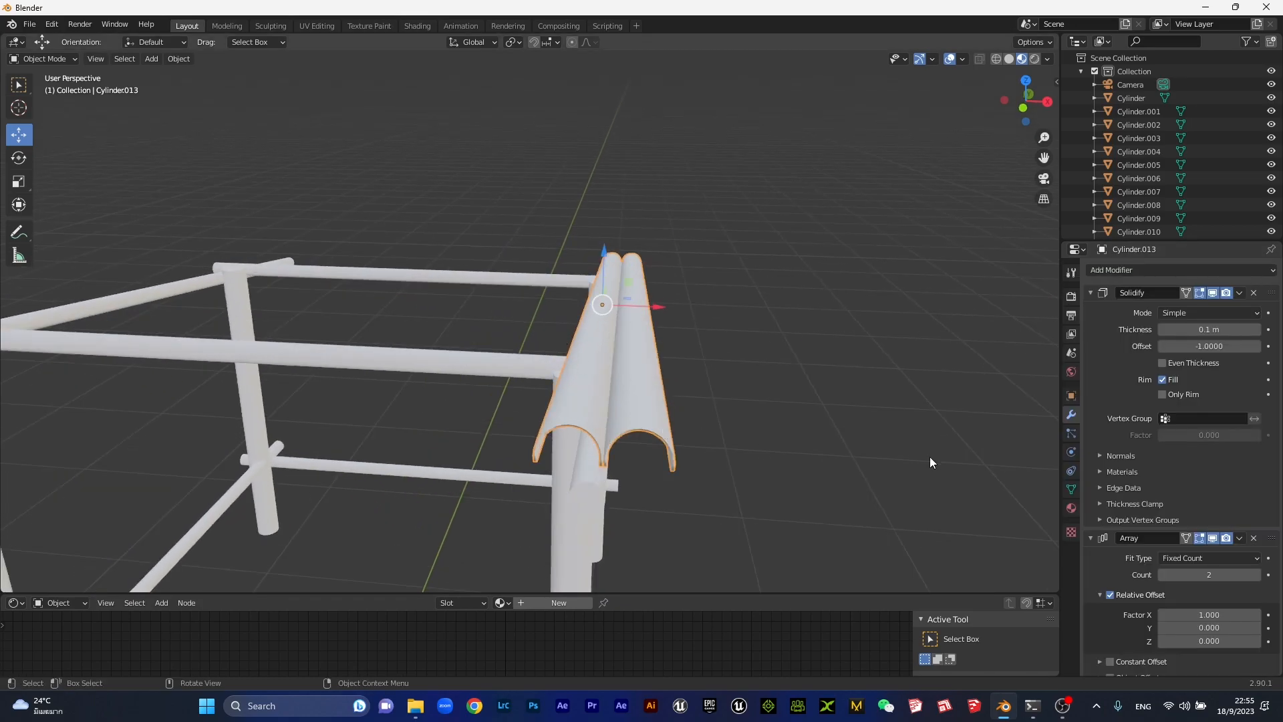
scroll(1222, 543, down, 2)
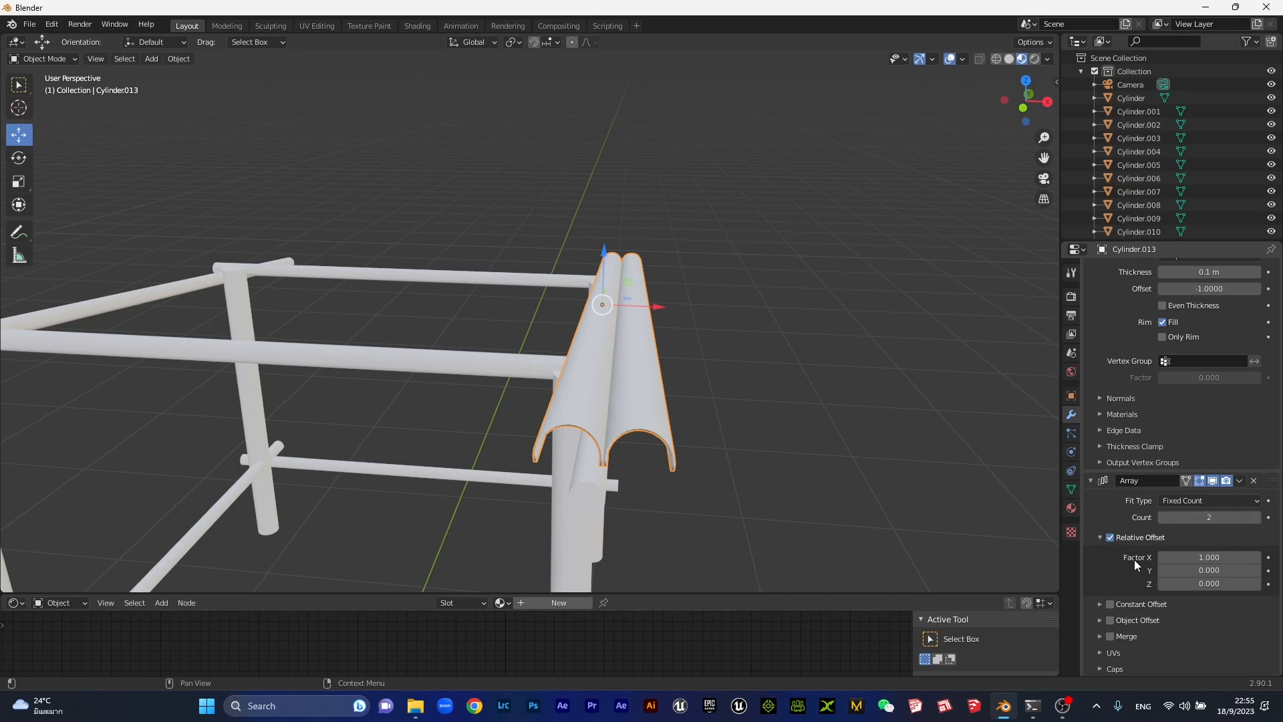
scroll(849, 506, down, 4)
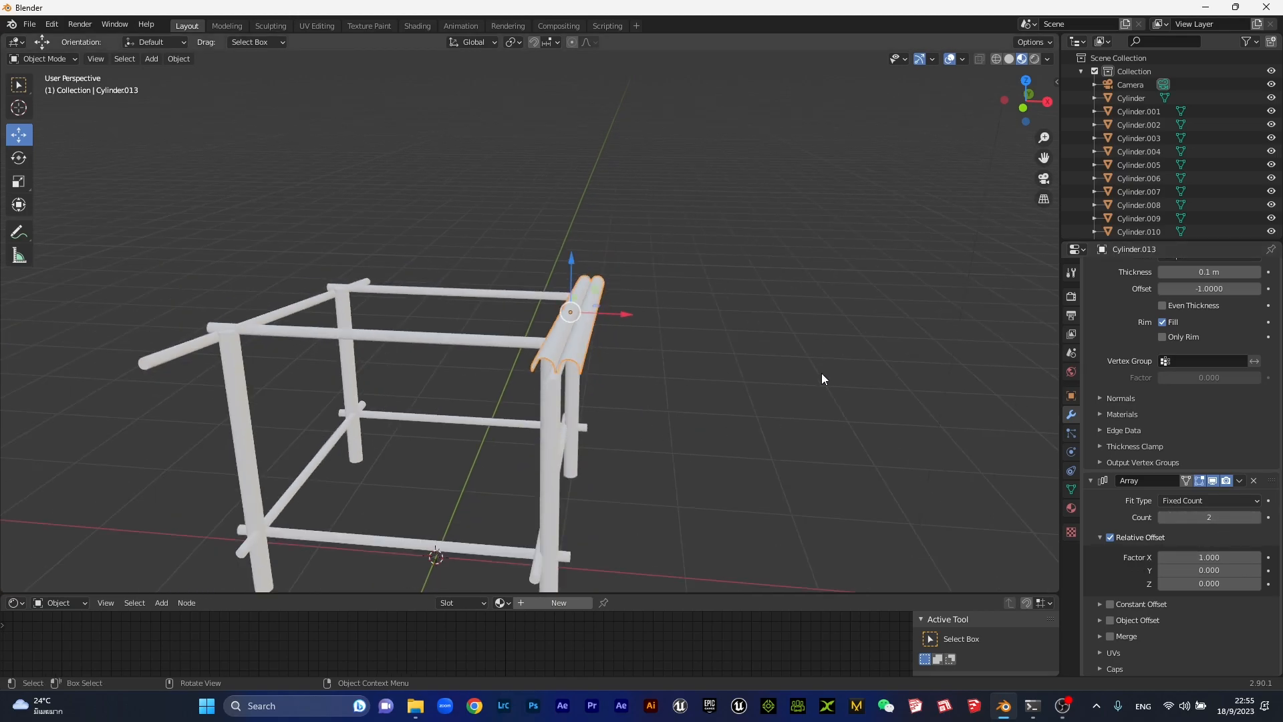
click(1200, 557)
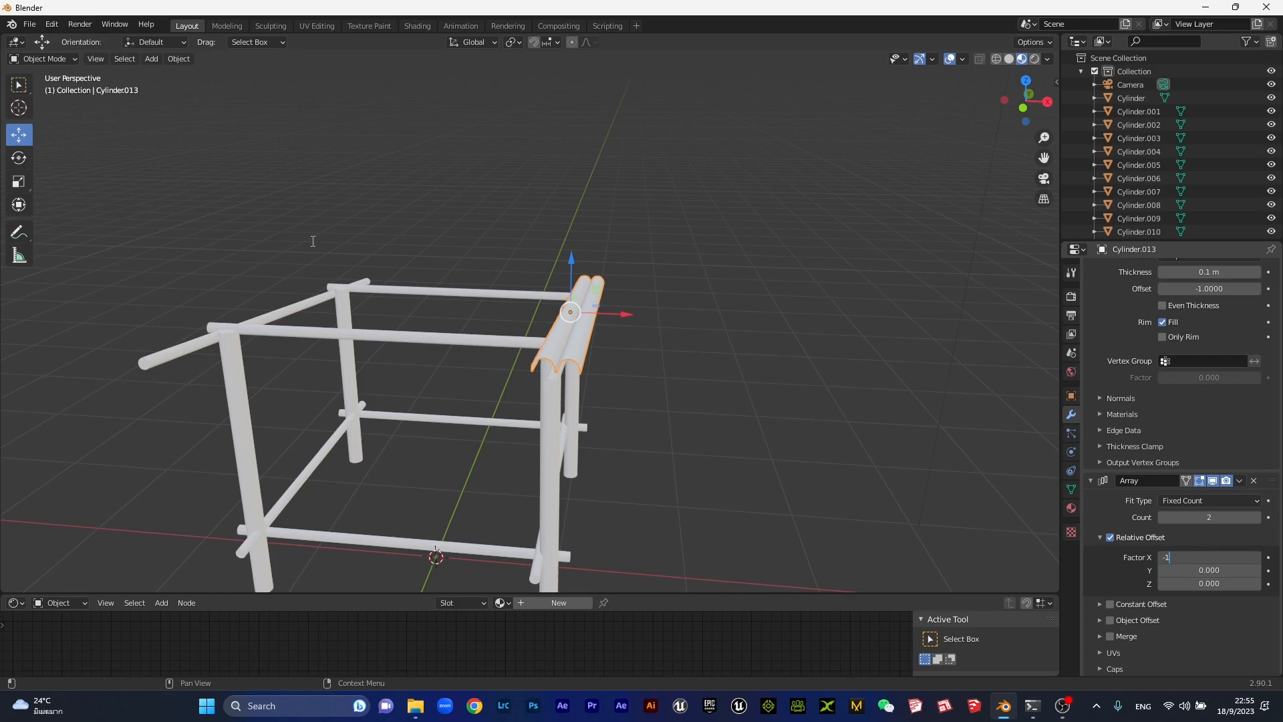
text(-1)
key(Return)
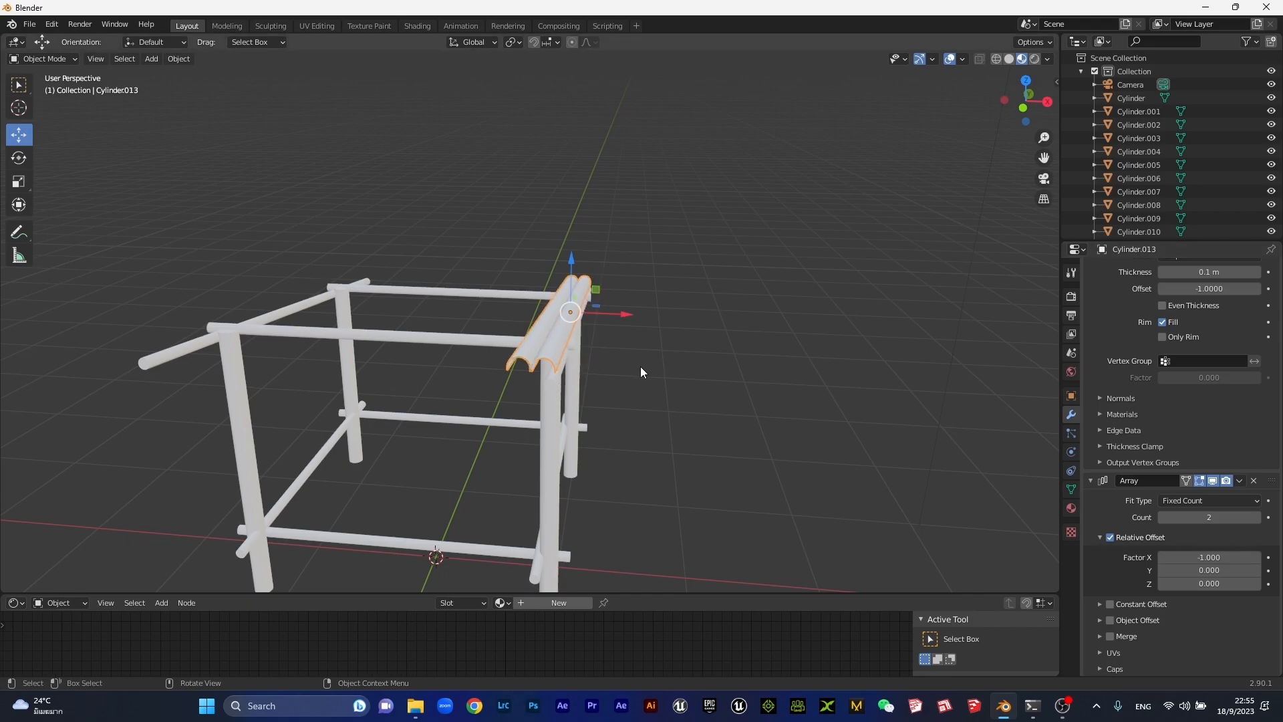
scroll(538, 354, up, 2)
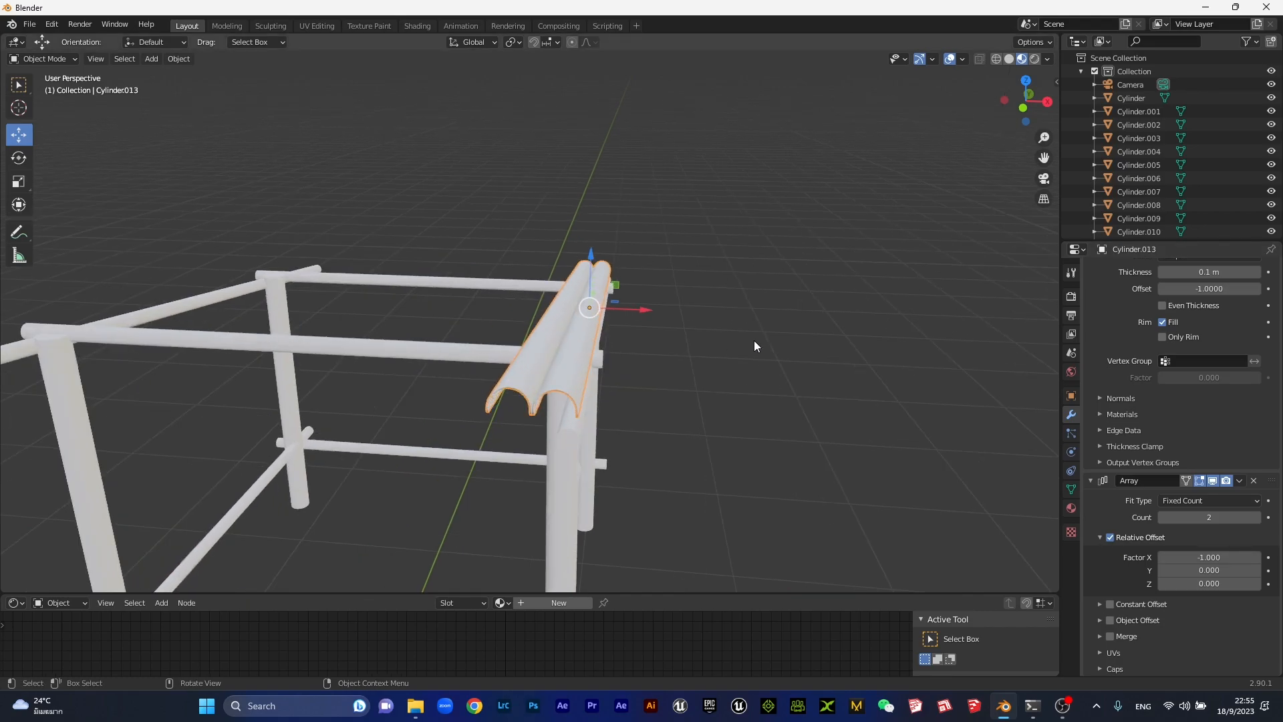
Set the shell's Array count to 10 and check the coverage over the frame
click(1208, 516)
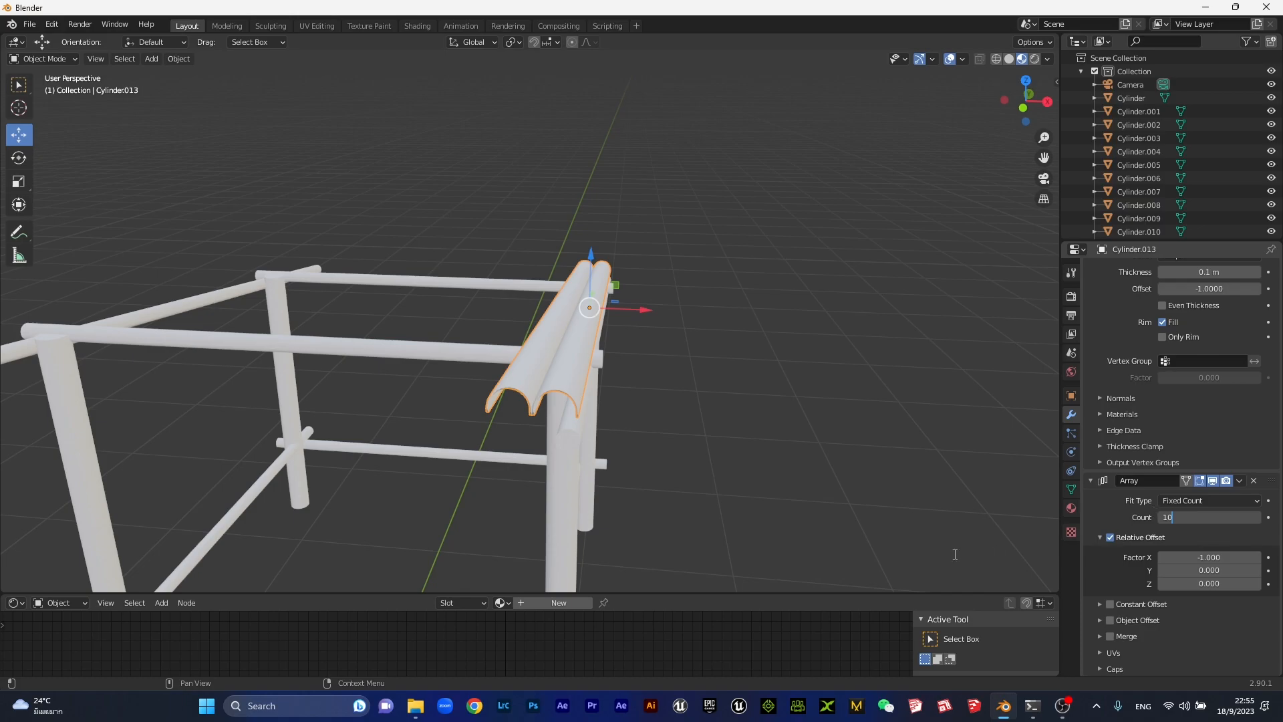
key(Return)
scroll(416, 374, down, 3)
middle_drag(416, 369, 438, 403)
scroll(512, 410, up, 1)
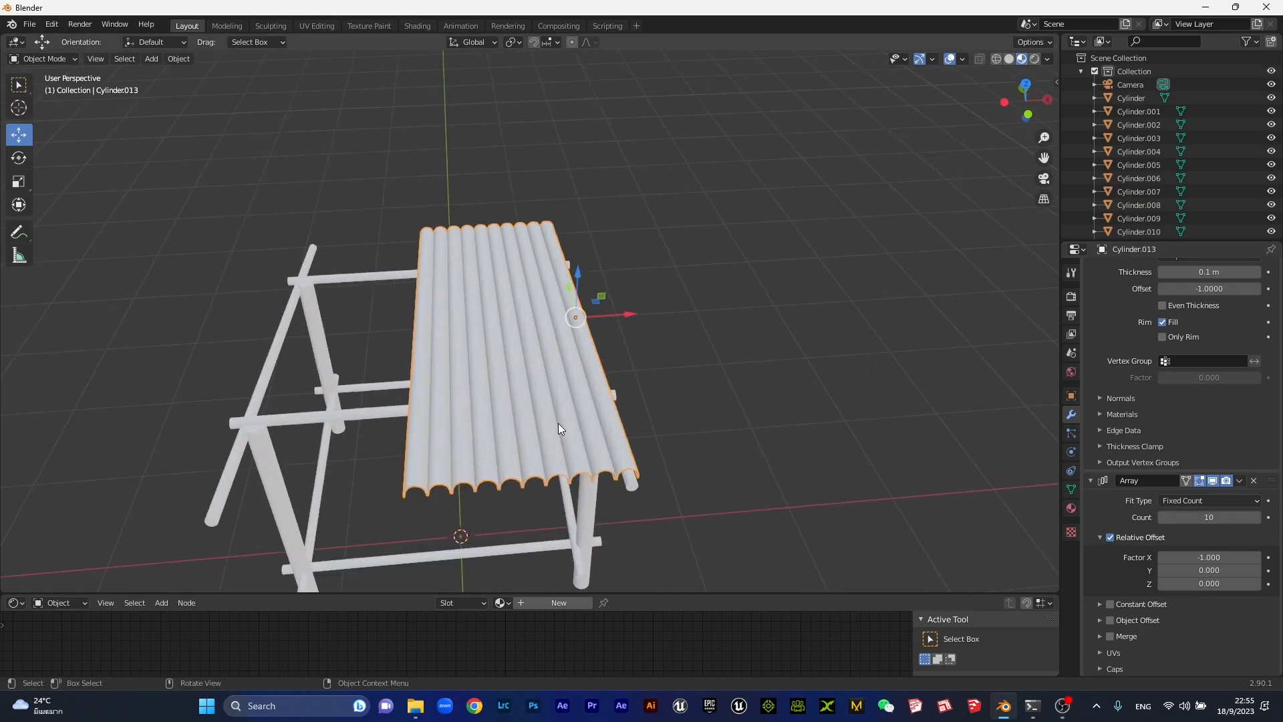
Raise the shell's Array count to 19
drag(1217, 517, 1191, 517)
scroll(732, 444, down, 2)
middle_drag(601, 421, 655, 394)
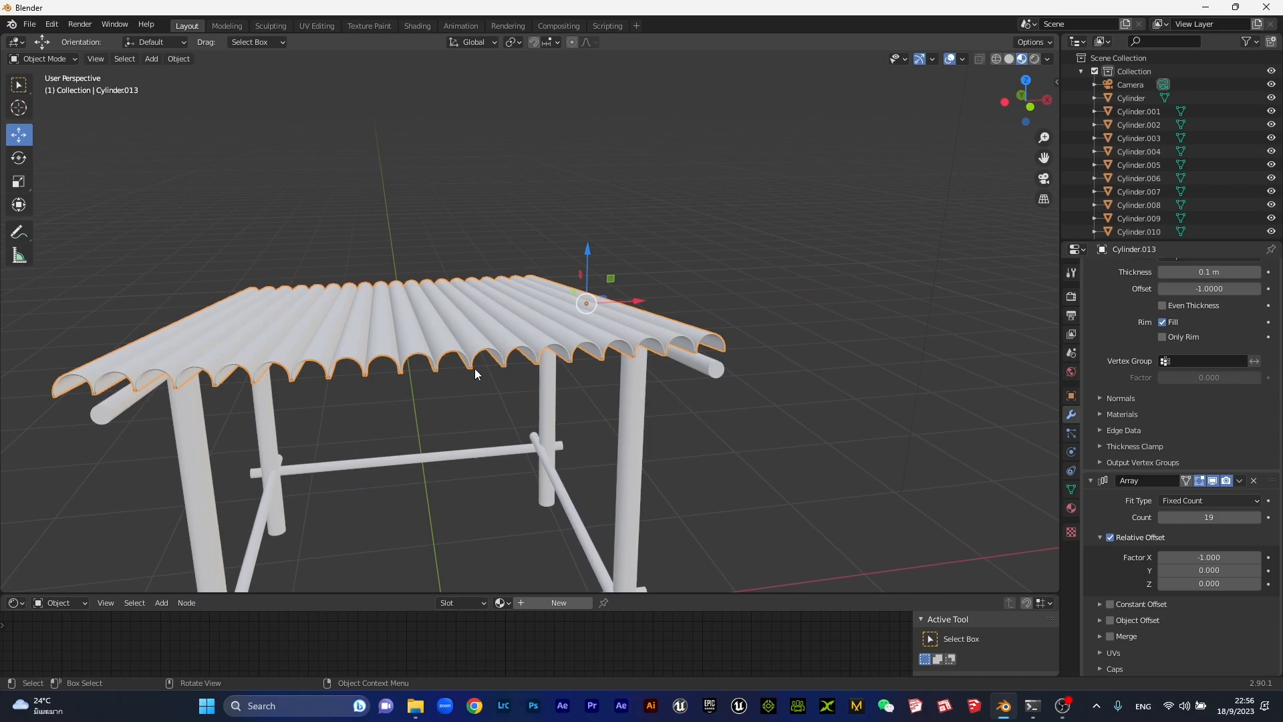
scroll(473, 367, up, 2)
Reduce the shell's Array count to 15
click(1206, 518)
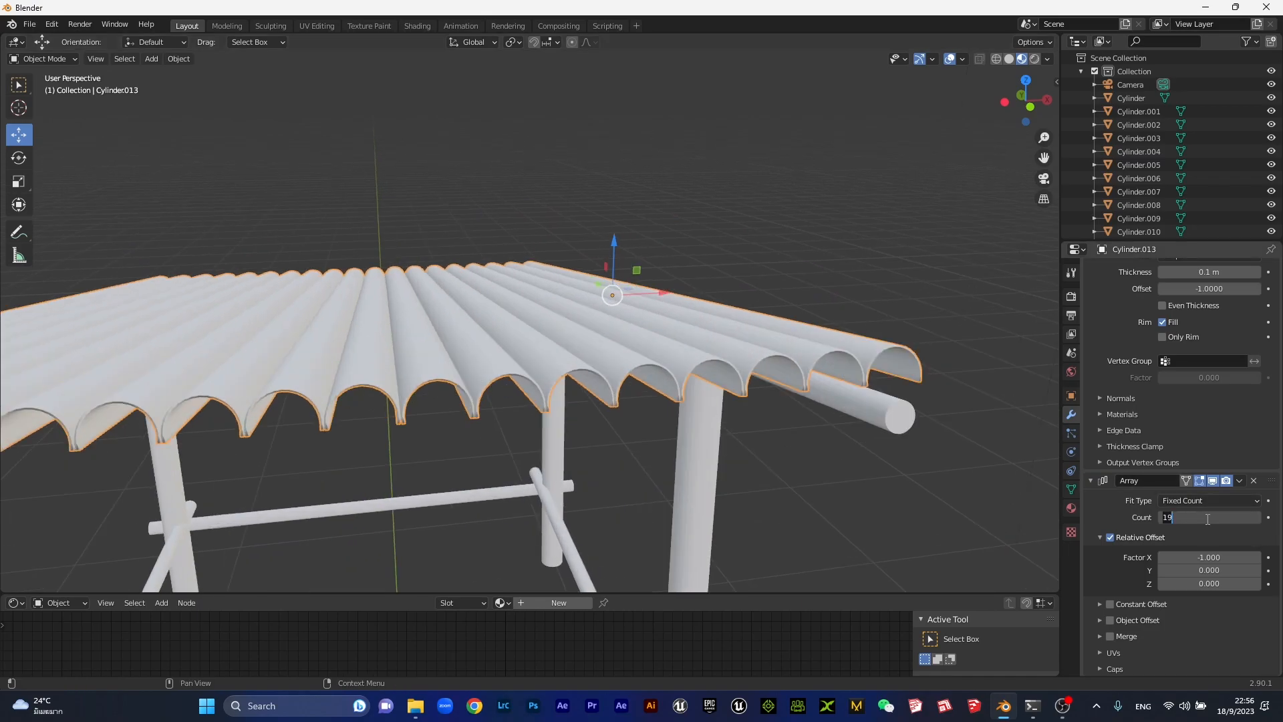
key(Return)
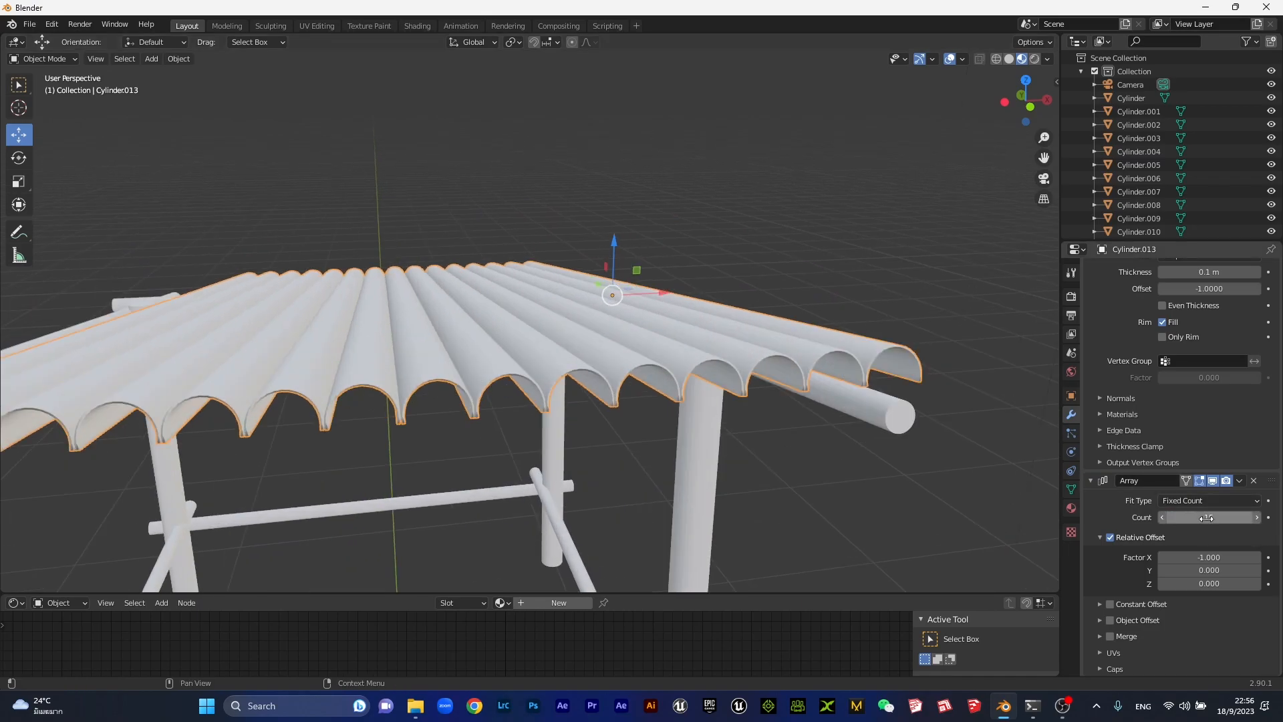
scroll(654, 404, down, 2)
click(748, 436)
click(516, 326)
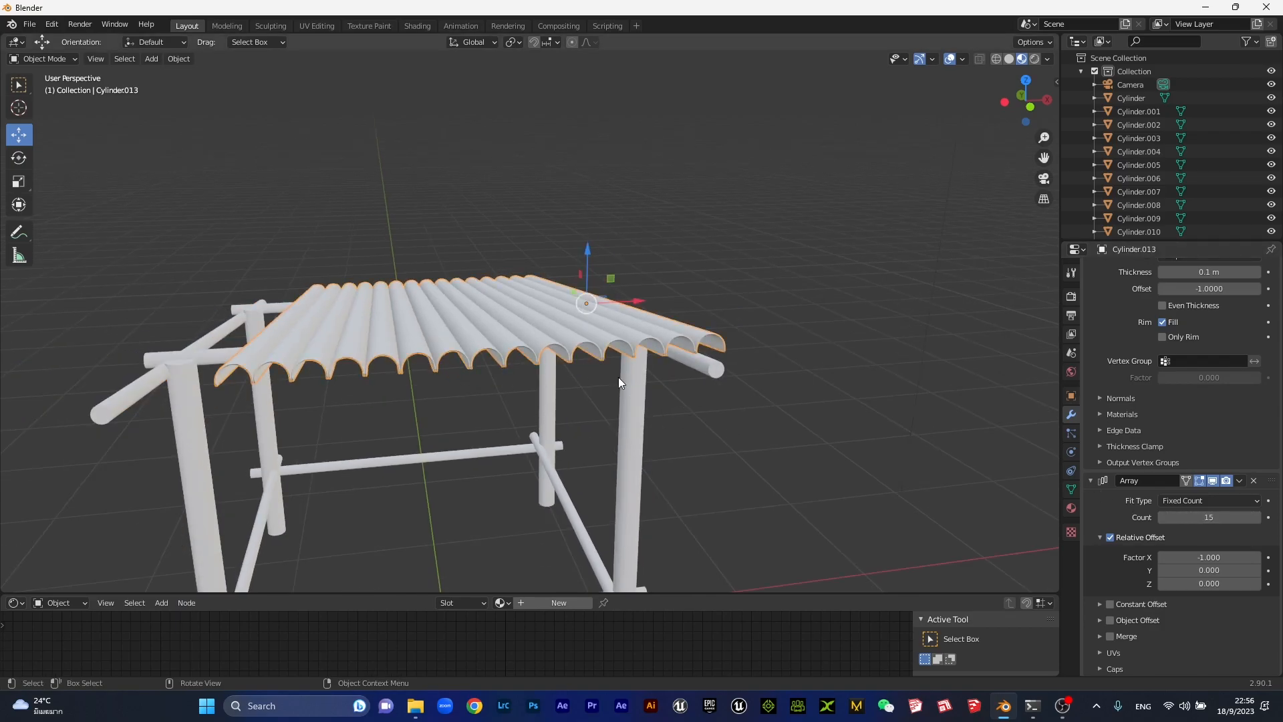
Set the Array's relative offset X factor to -1.5 to space the roof pieces apart
click(1205, 557)
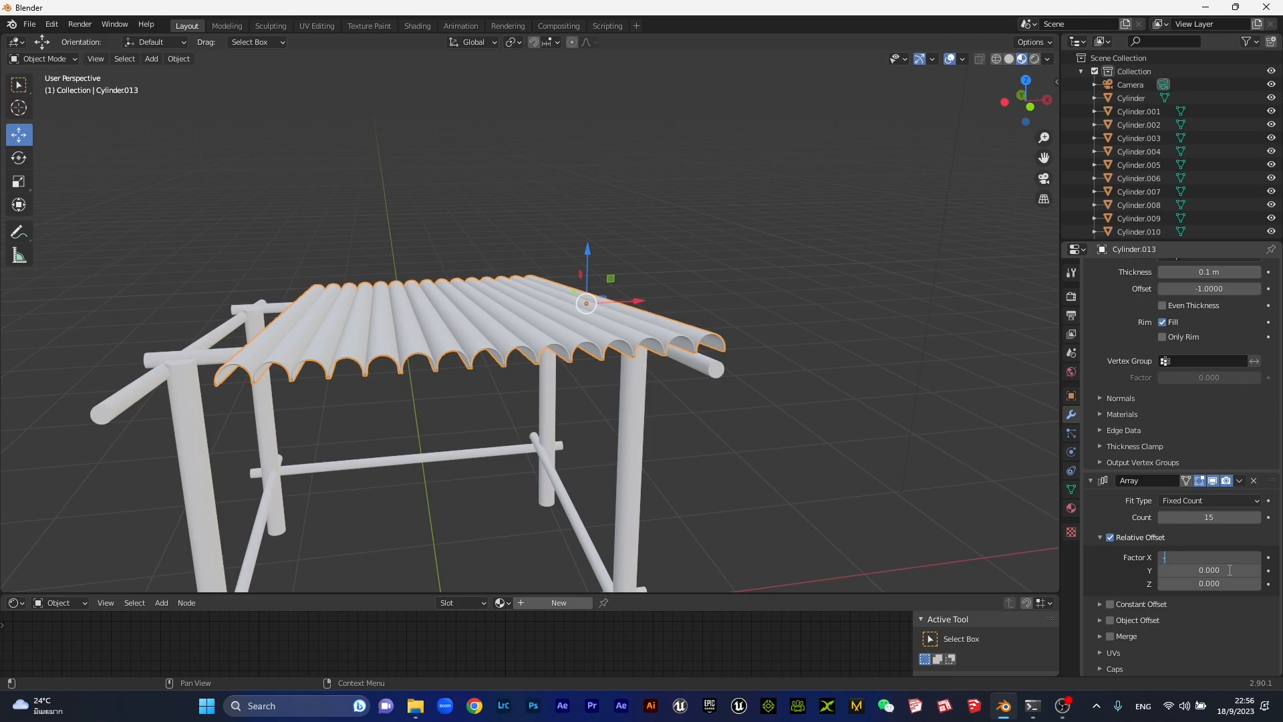
text(-1.5)
key(Return)
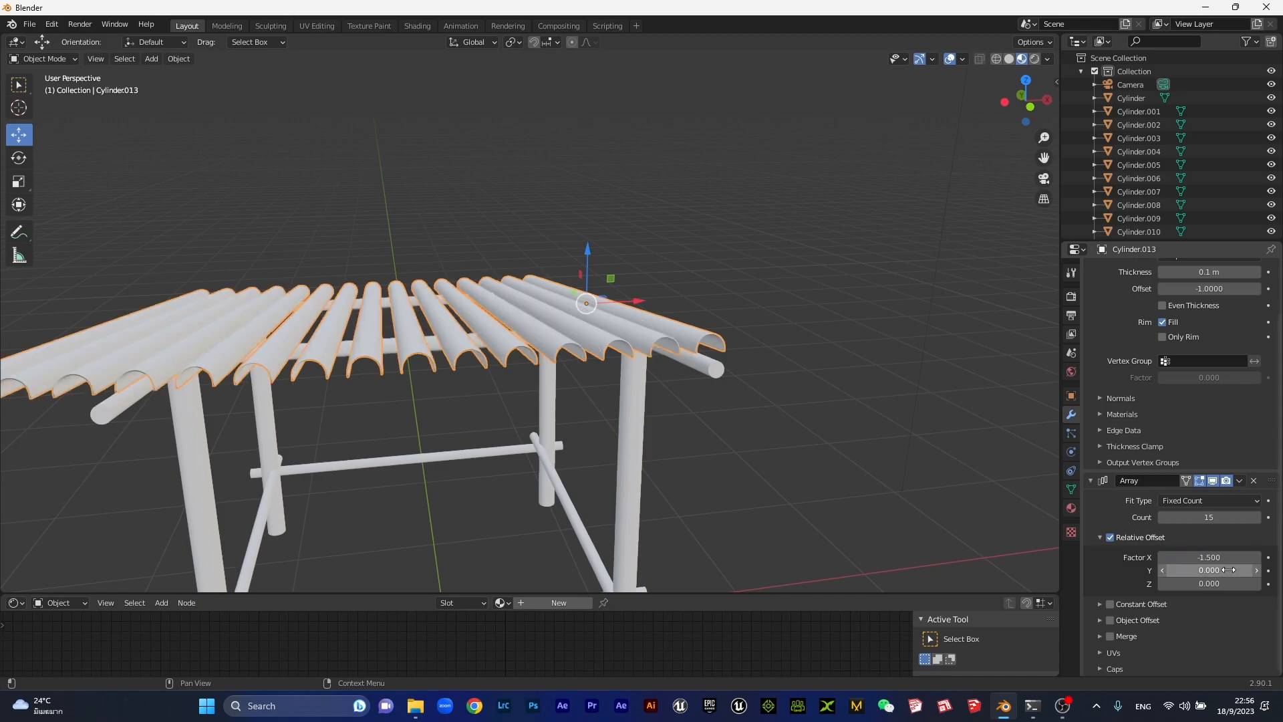
scroll(747, 519, down, 3)
middle_drag(503, 363, 498, 395)
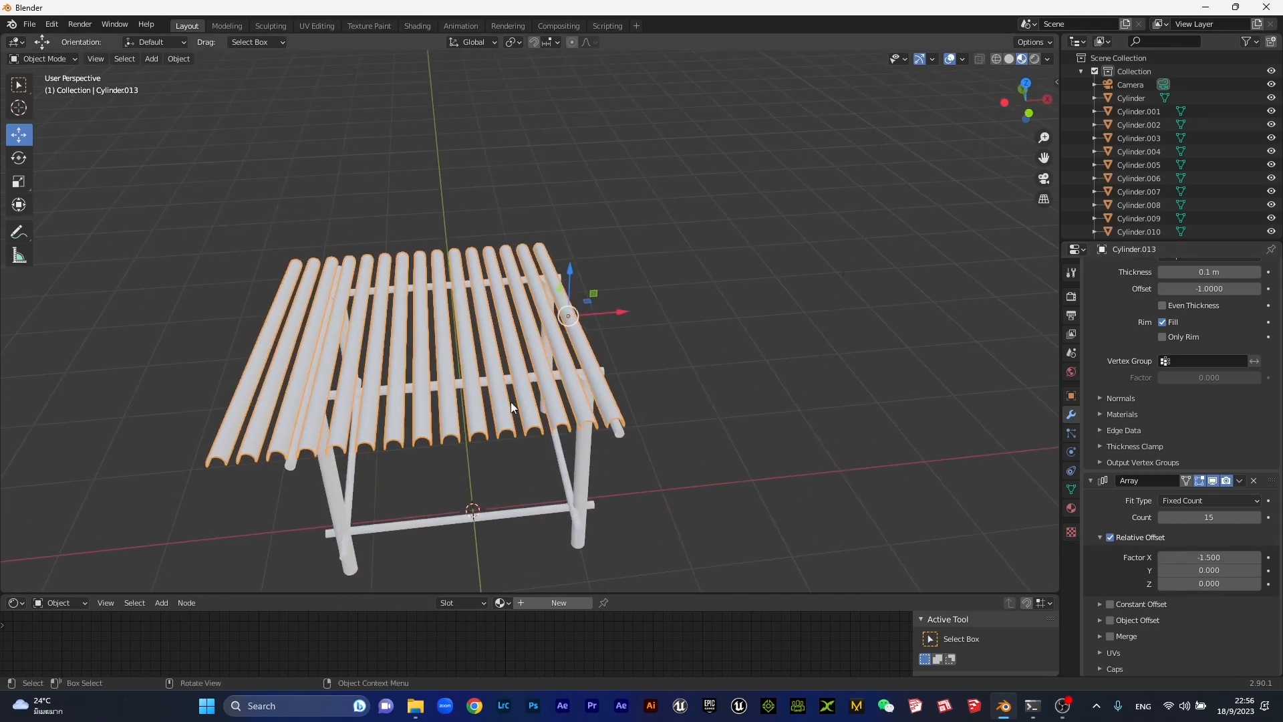
Set the Array's relative offset X factor to -1.2 to tighten the gaps between roof pieces
click(1212, 557)
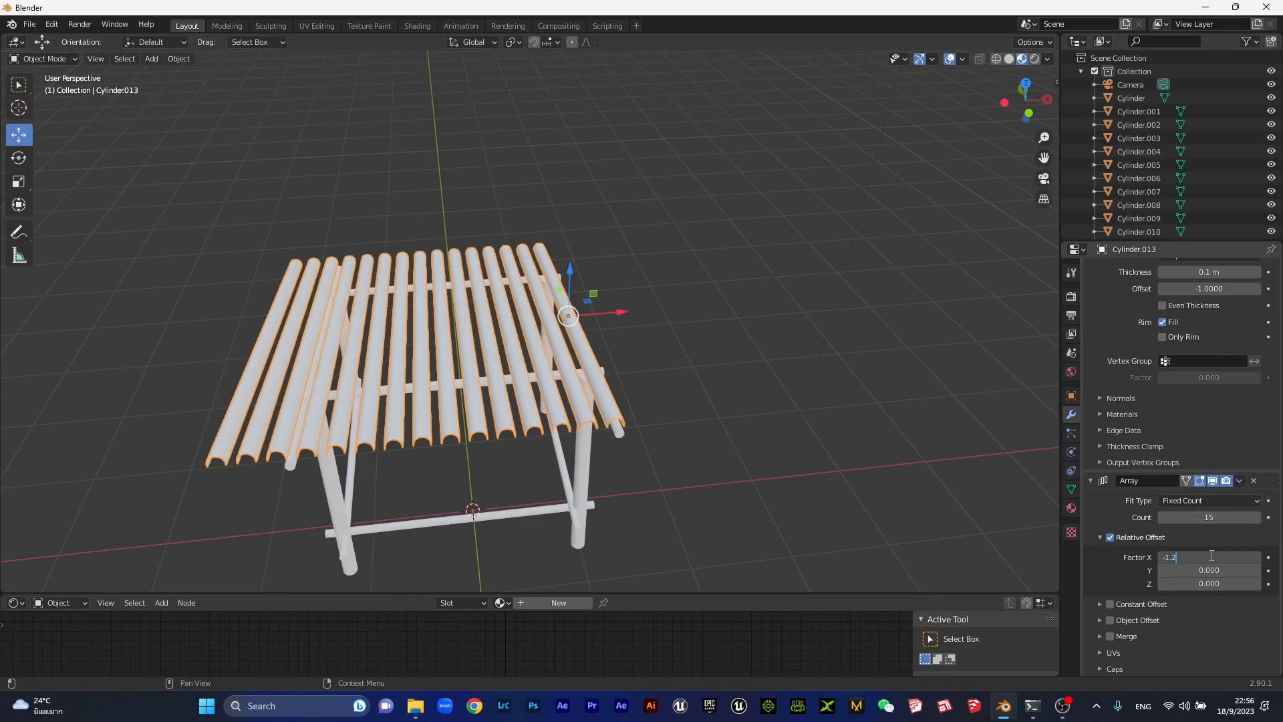
text(-1.2)
key(Return)
click(731, 410)
scroll(385, 406, up, 4)
scroll(384, 406, down, 1)
click(450, 403)
Nudge the roof slightly along X and set its Array count to 16
scroll(496, 381, down, 3)
drag(637, 310, 634, 314)
middle_drag(676, 426, 637, 411)
click(1216, 519)
text(16)
key(Return)
scroll(551, 403, down, 3)
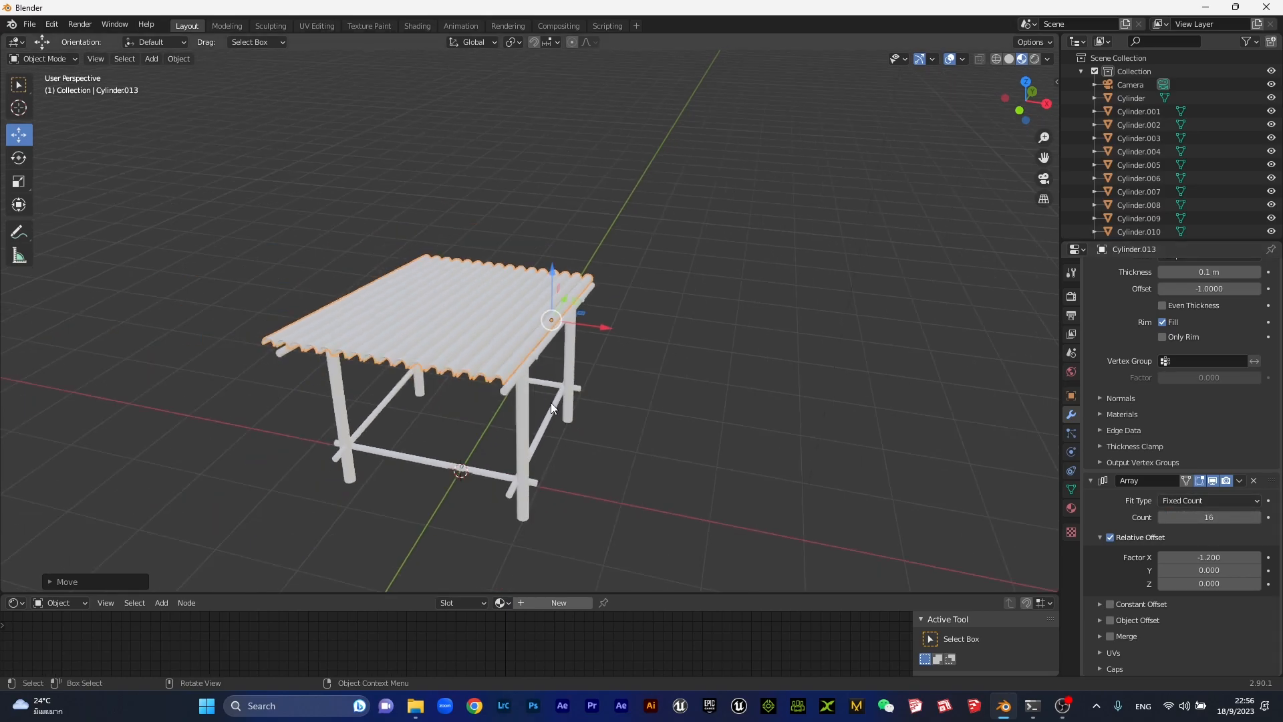
Adjust the roof's position over the frame from the top view
key(KP_7)
scroll(608, 362, up, 2)
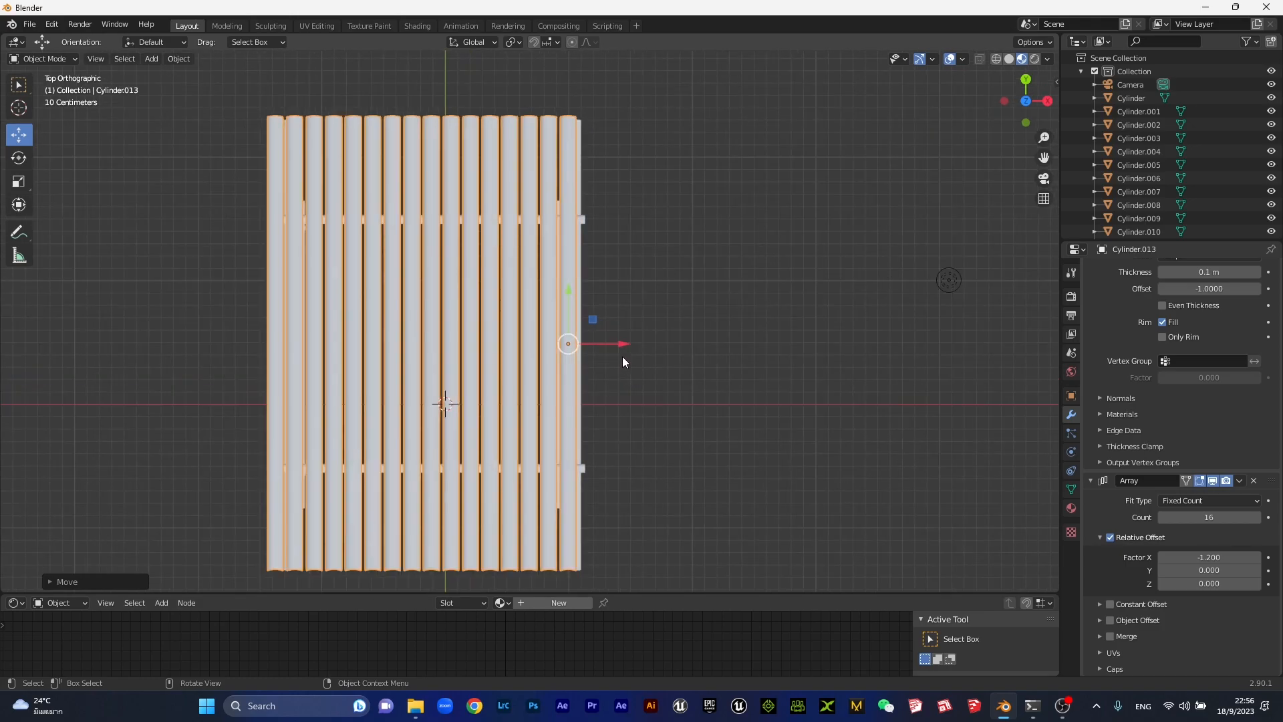
key(g)
click(728, 430)
middle_drag(727, 431, 539, 365)
Duplicate the arrayed roof in place
click(596, 348)
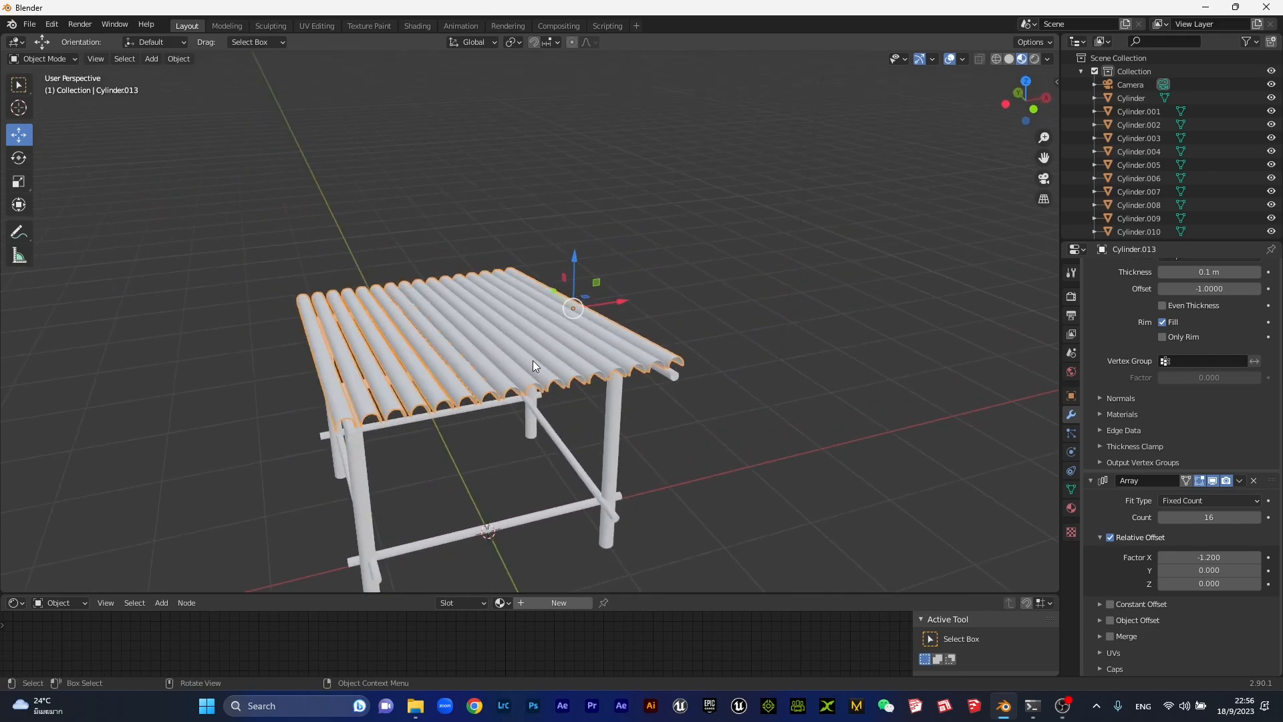
key(shift+d)
right_click(532, 360)
middle_drag(628, 355, 523, 327)
middle_drag(366, 263, 442, 269)
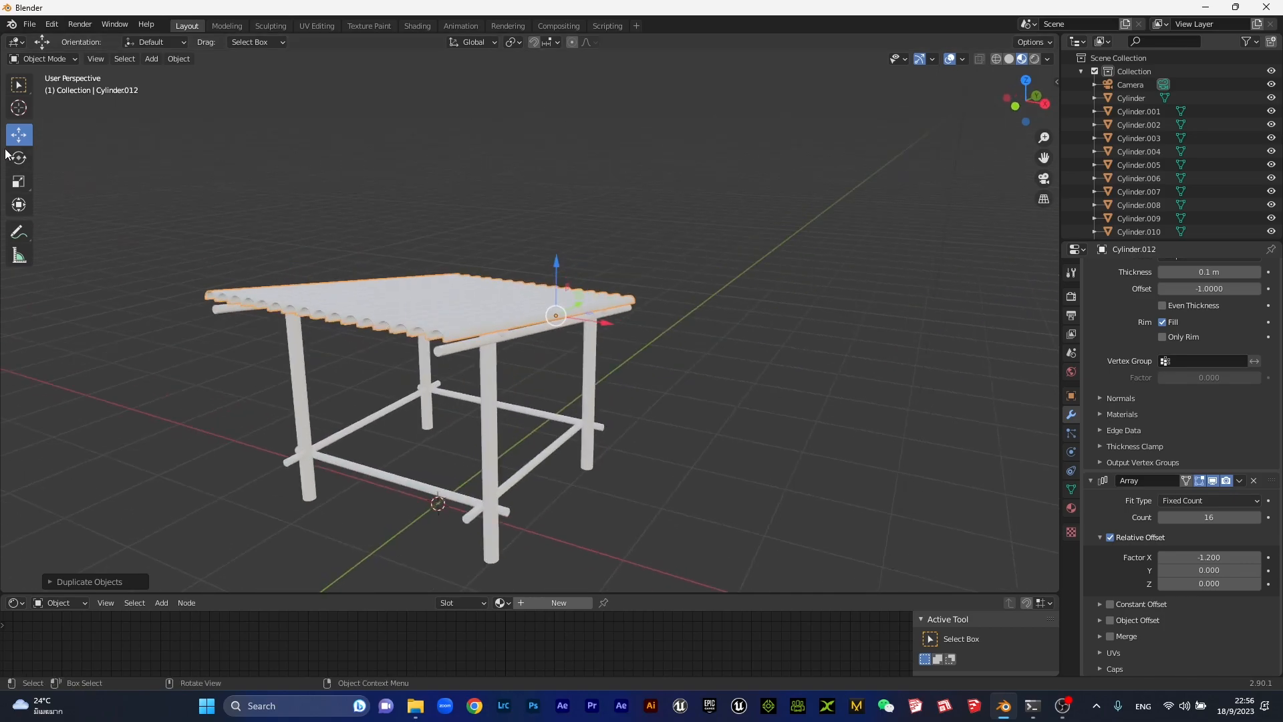
click(19, 158)
drag(577, 275, 647, 351)
key(ctrl+z)
middle_drag(566, 272, 542, 364)
drag(519, 314, 516, 379)
middle_drag(584, 367, 556, 389)
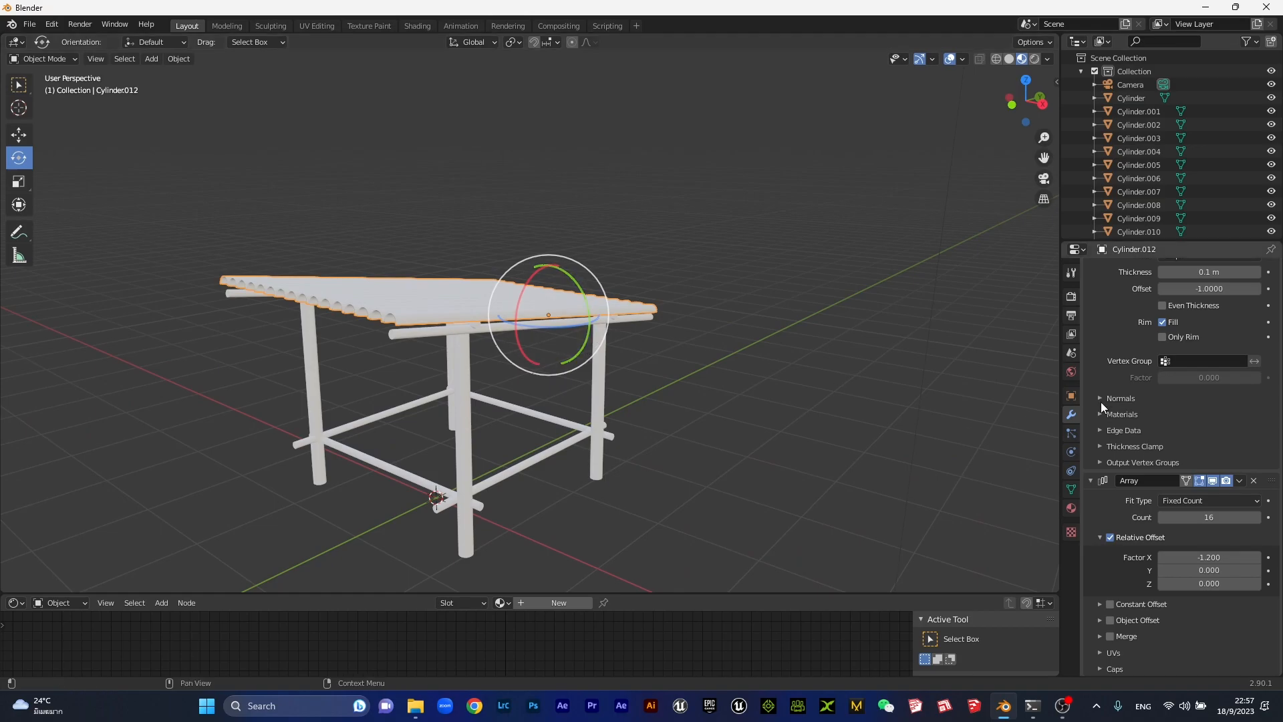
Set the duplicate roof's Y and Z rotation to 0°
click(1071, 396)
click(1206, 367)
text(0)
key(Return)
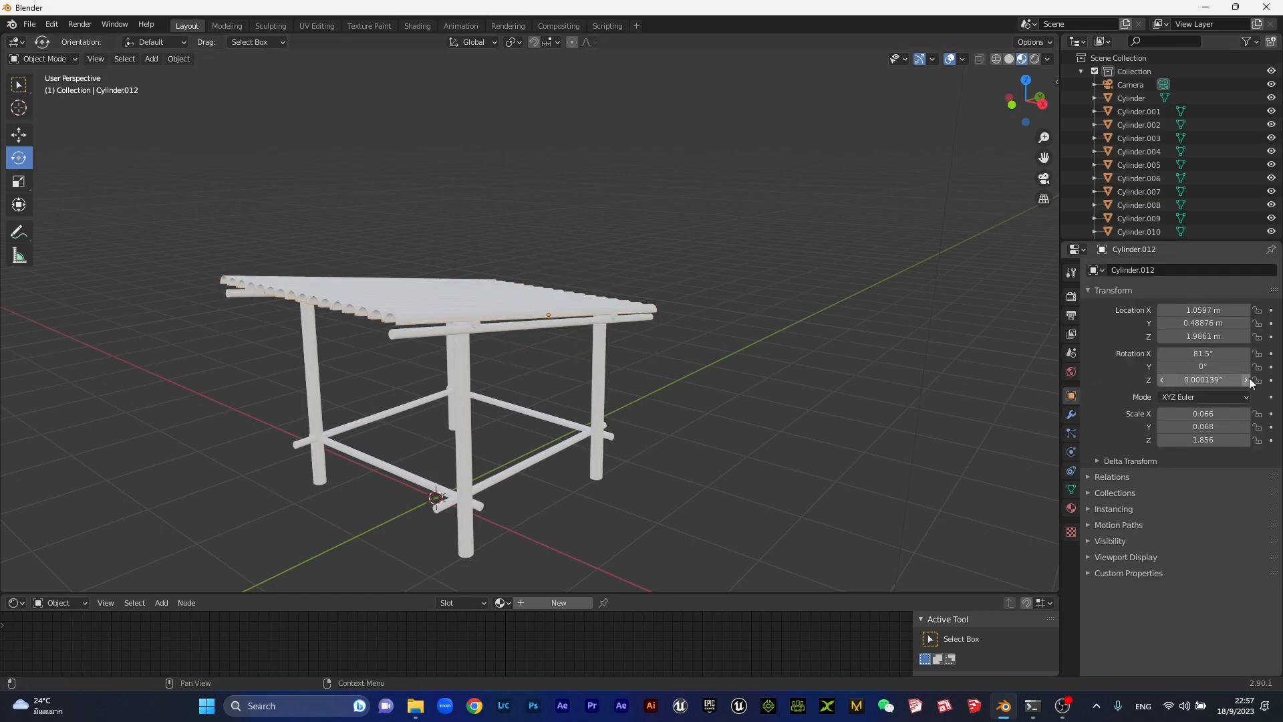
key(Return)
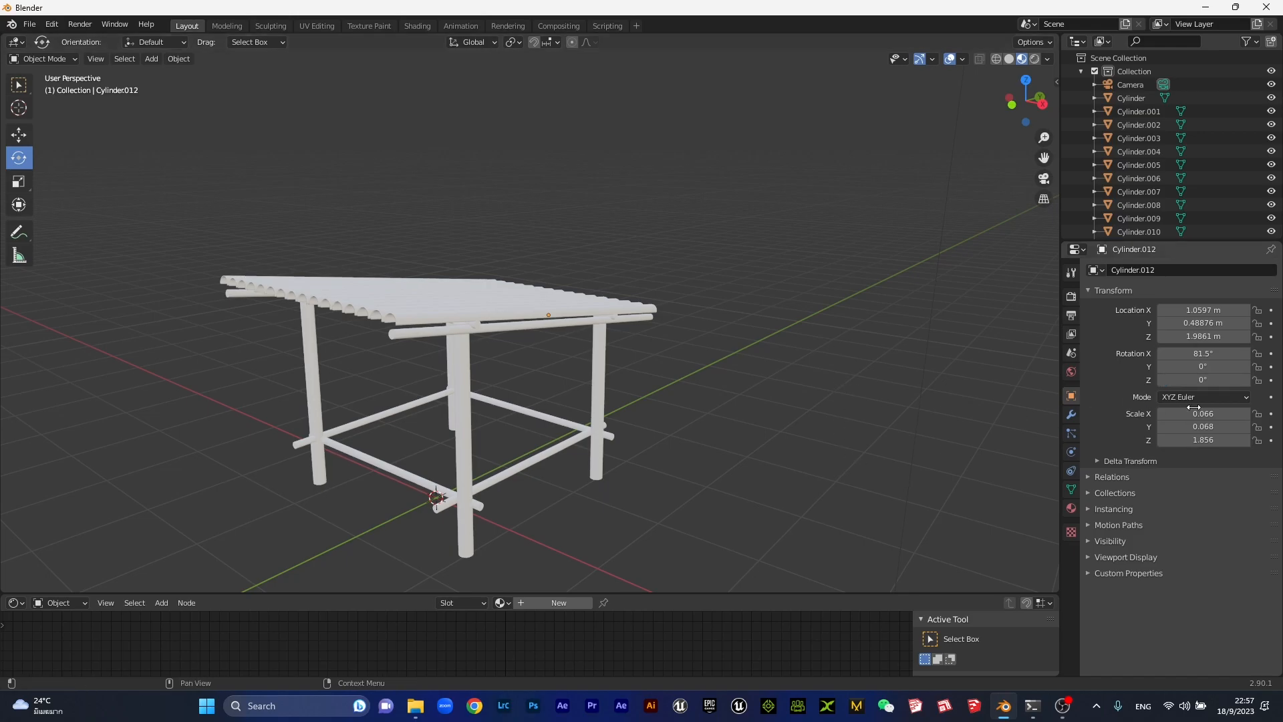
Flip the selected roof layer over by setting its X rotation to about -99.3°
mouse_move(1208, 354)
mouse_down()
mouse_move(1249, 354)
mouse_move(1223, 354)
mouse_up()
scroll(479, 339, up, 3)
middle_drag(479, 340, 595, 339)
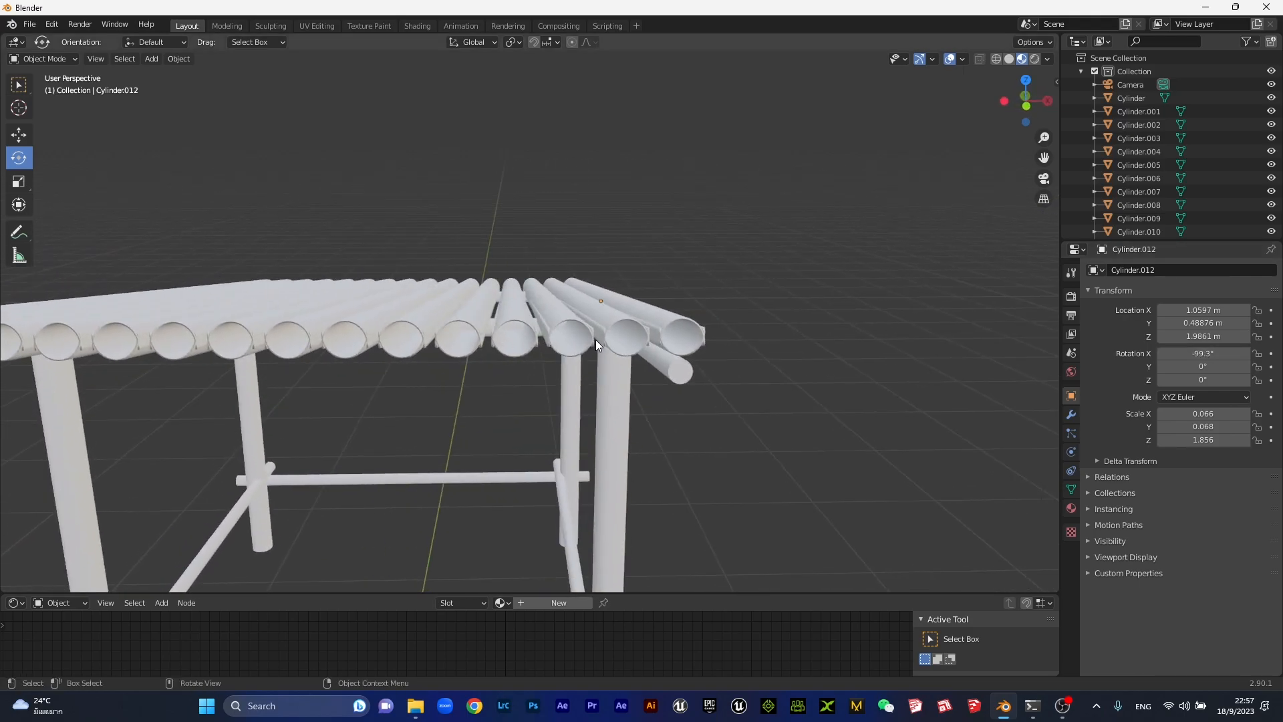
Move the flipped roof layer along X to about 1.0023 m so its troughs interlock with the upright half-round pieces
click(24, 135)
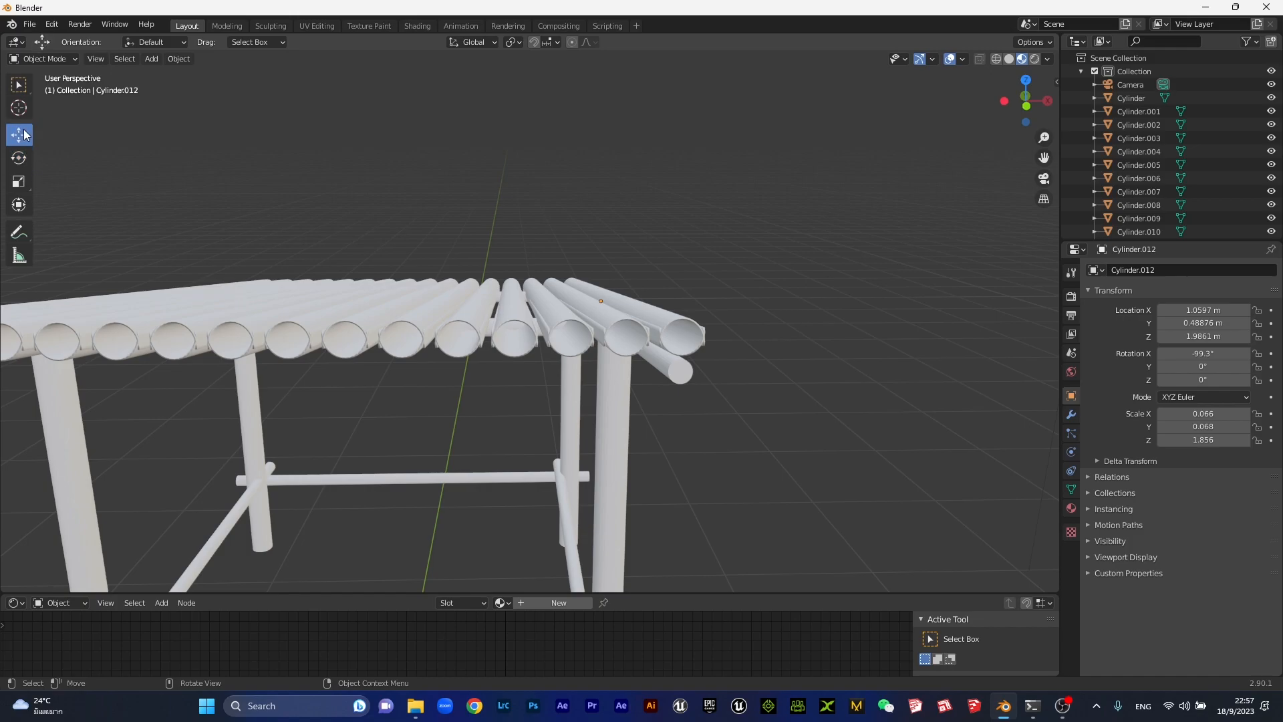
click(483, 330)
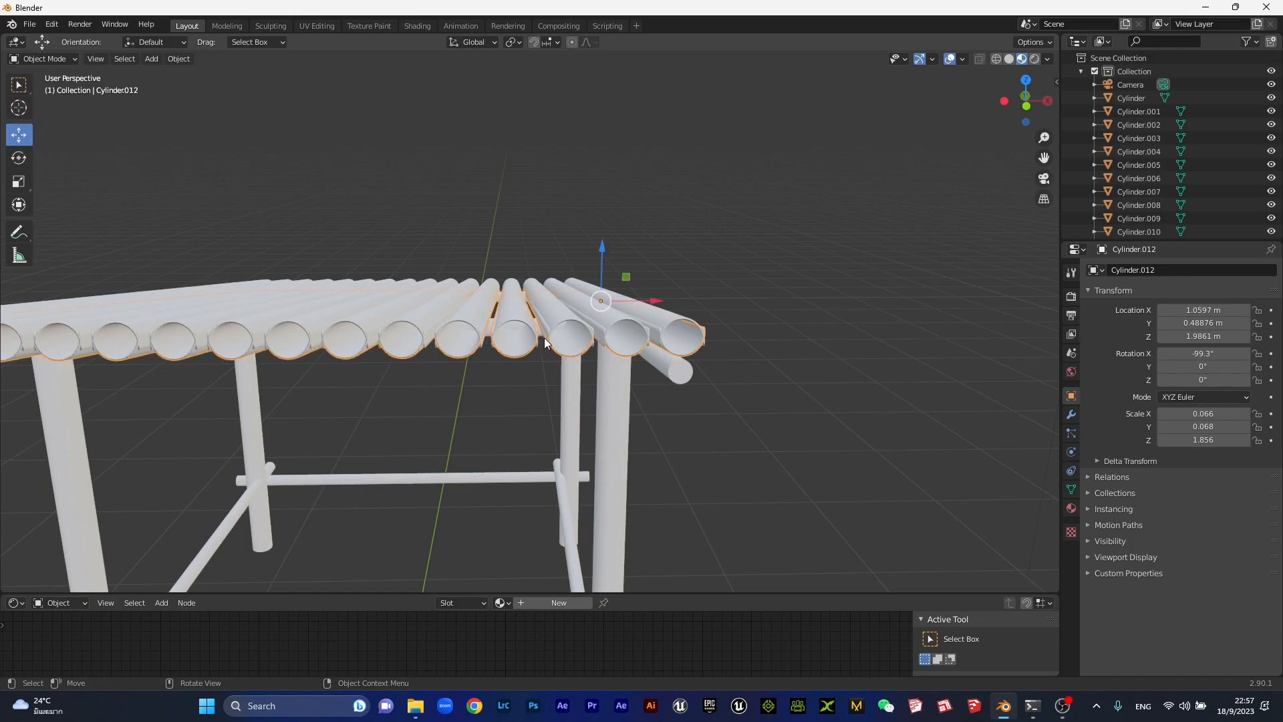
drag(660, 298, 639, 300)
middle_drag(665, 288, 427, 298)
scroll(330, 361, down, 4)
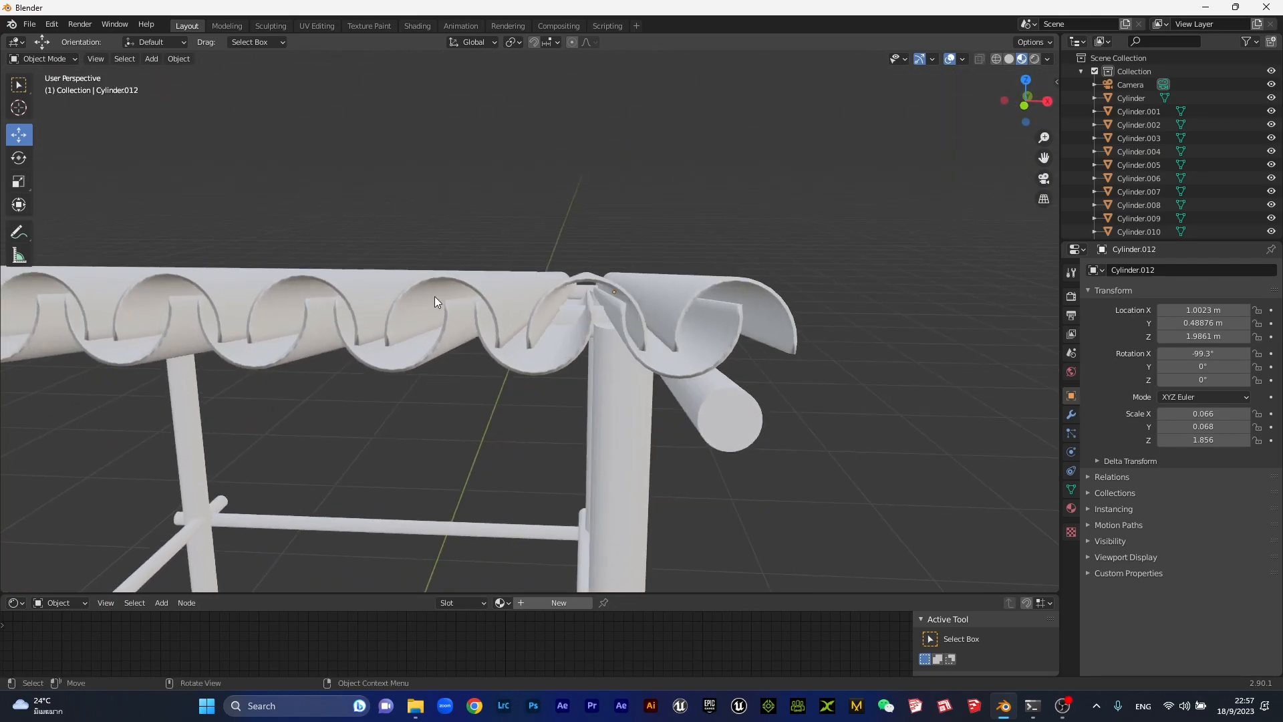
Raise the flipped roof layer slightly to a Z location of about 1.9984 m
click(587, 306)
drag(618, 243, 619, 237)
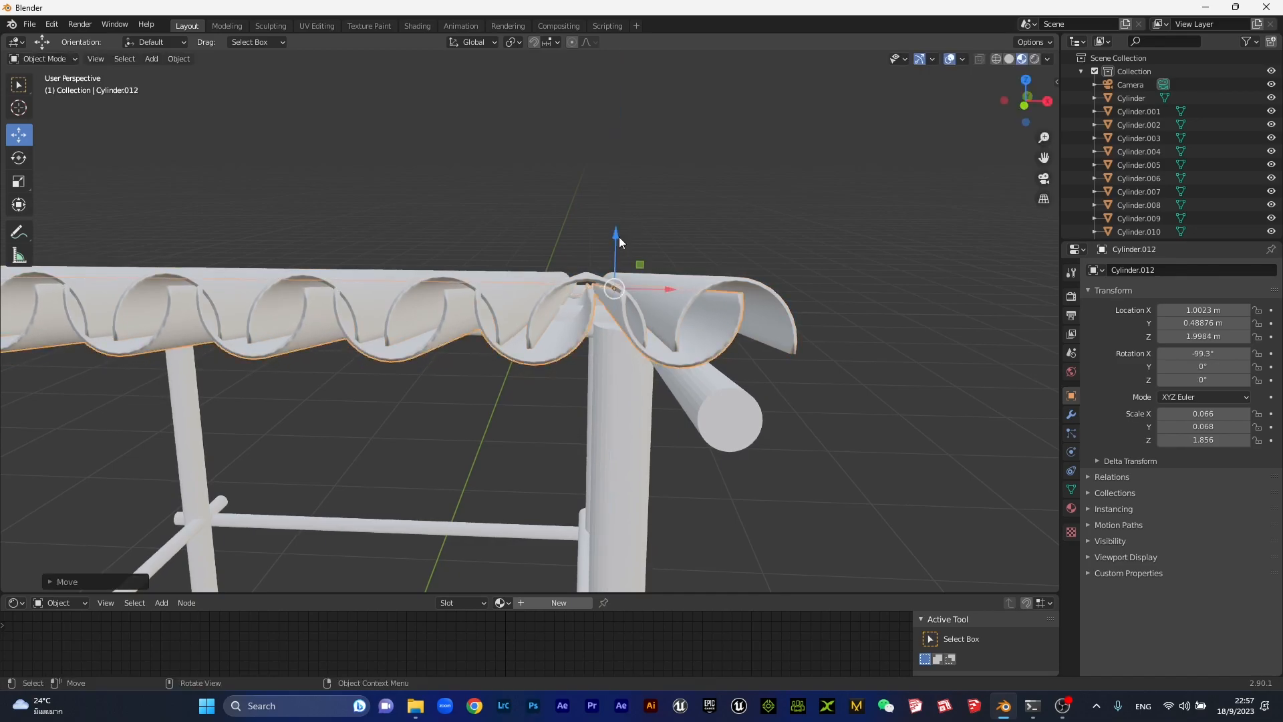
middle_drag(527, 251, 618, 322)
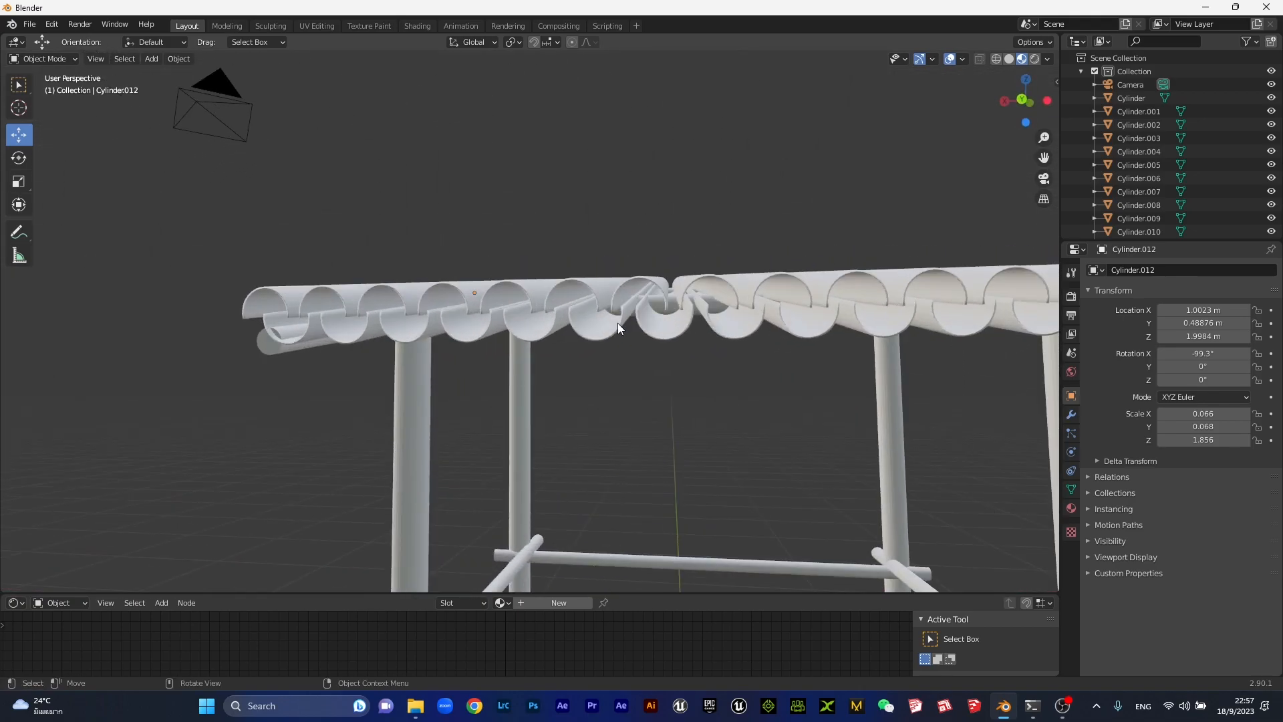
Lower the upright roof layer to about 1.9692 m in Z and raise the flipped layer to about 2.0631 m
click(666, 281)
drag(465, 239, 503, 243)
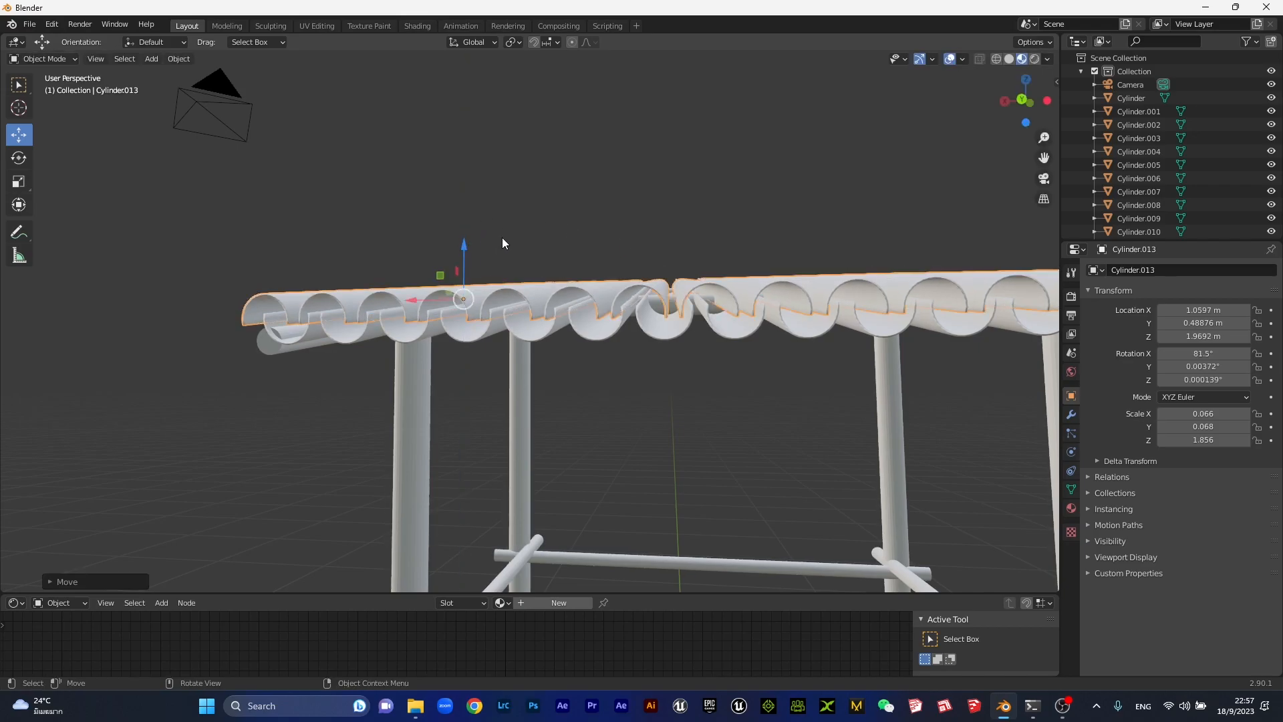
click(670, 320)
mouse_move(475, 239)
mouse_down()
mouse_move(481, 226)
mouse_move(468, 245)
mouse_up()
click(646, 256)
Rotate the flipped roof layer slightly to an X rotation of about -98.3° to match the slope of the upright layer
middle_drag(758, 286, 519, 327)
click(443, 284)
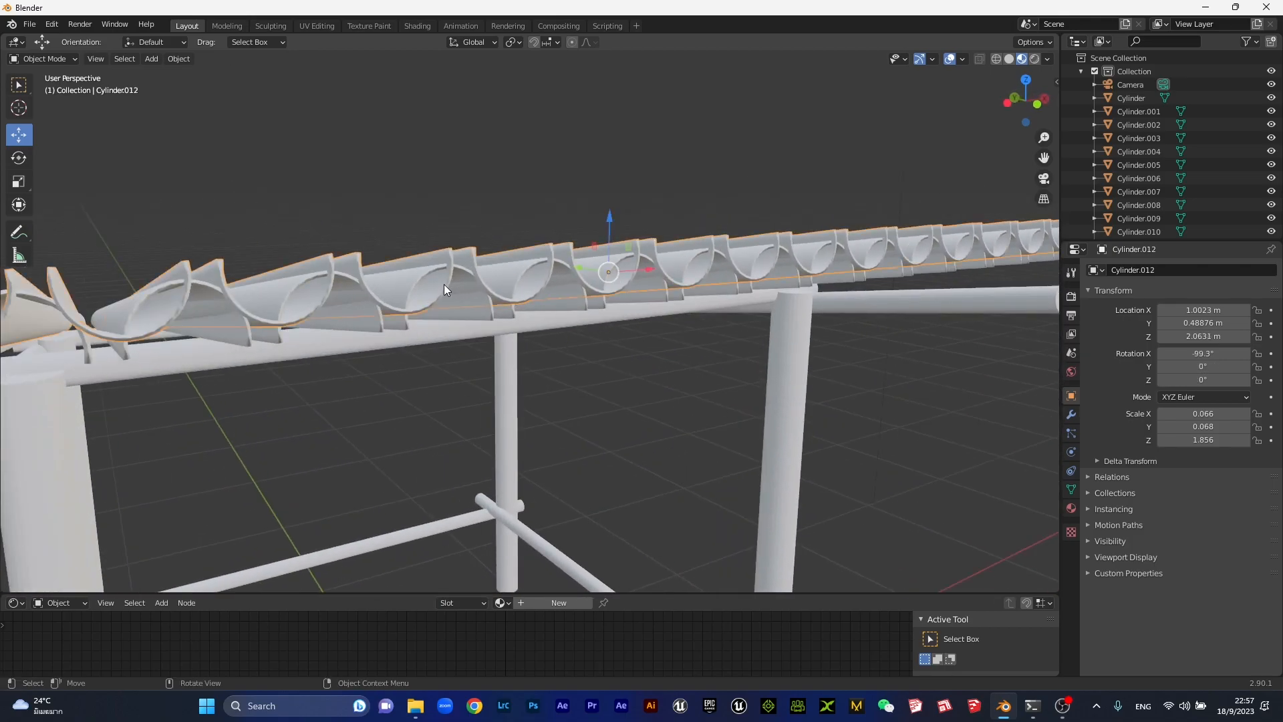
click(18, 158)
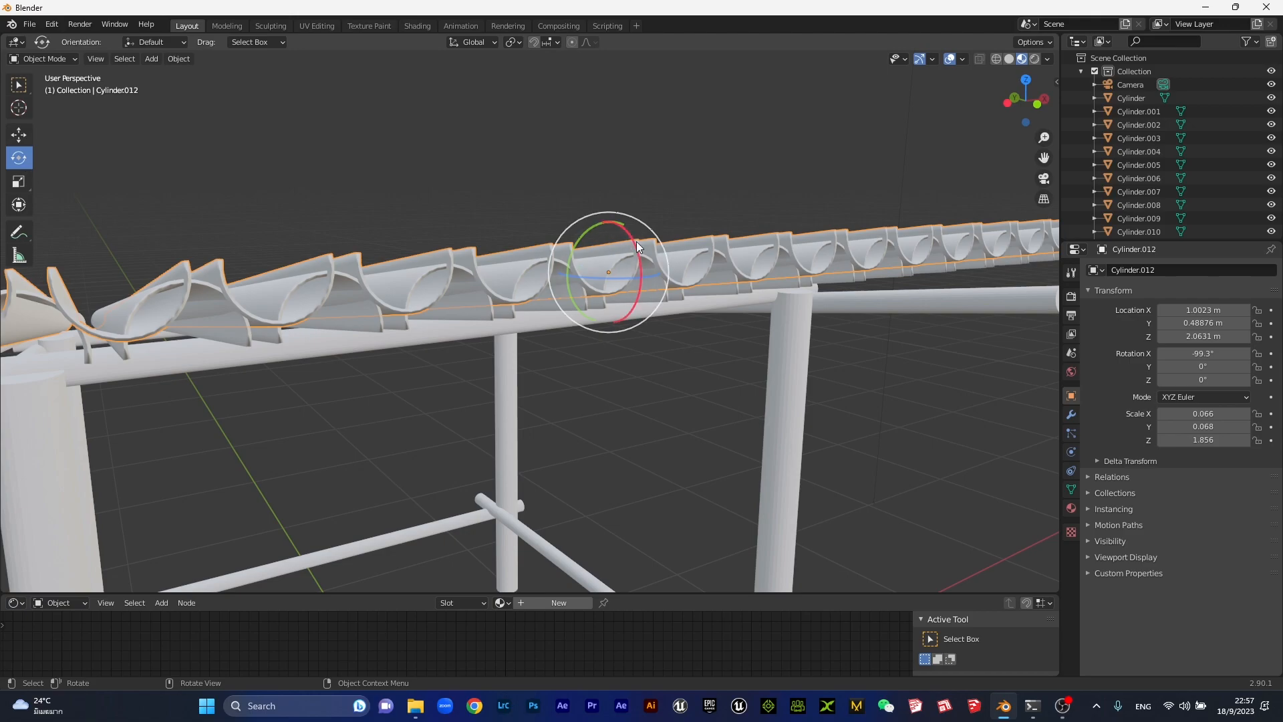
drag(634, 252, 631, 249)
middle_drag(608, 235, 535, 284)
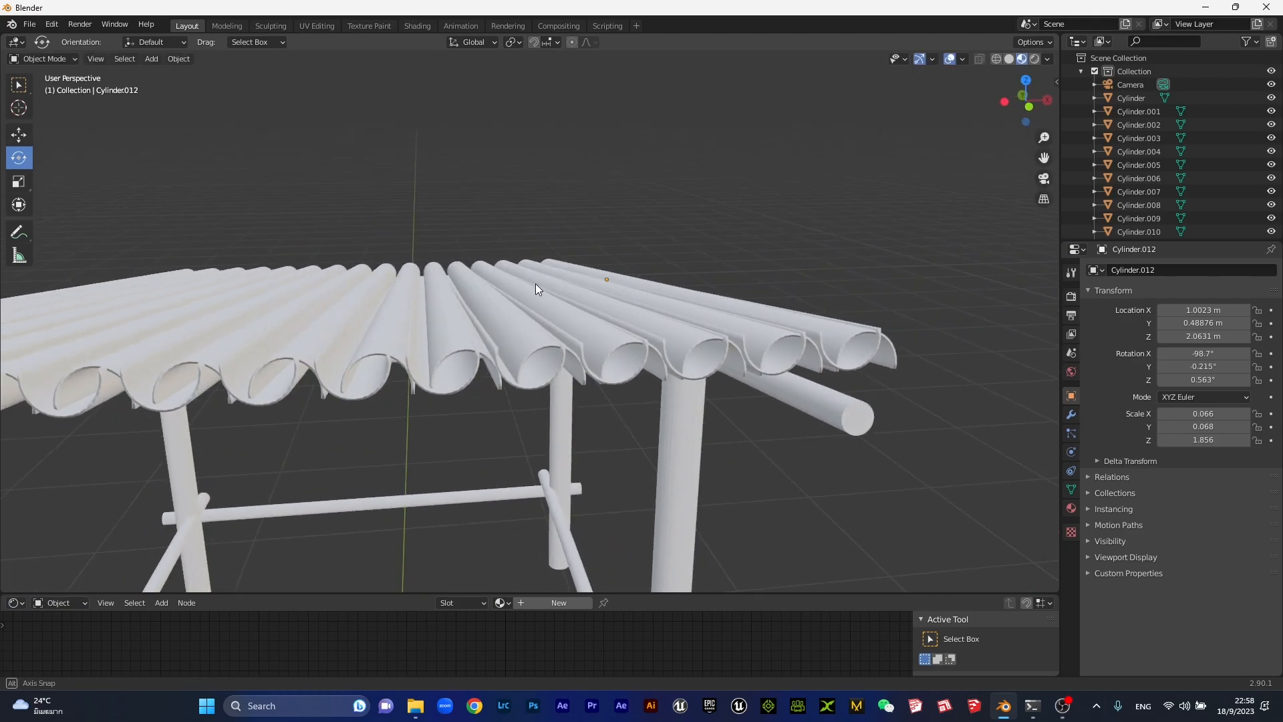
drag(606, 259, 615, 268)
middle_drag(479, 195, 527, 276)
scroll(524, 277, down, 5)
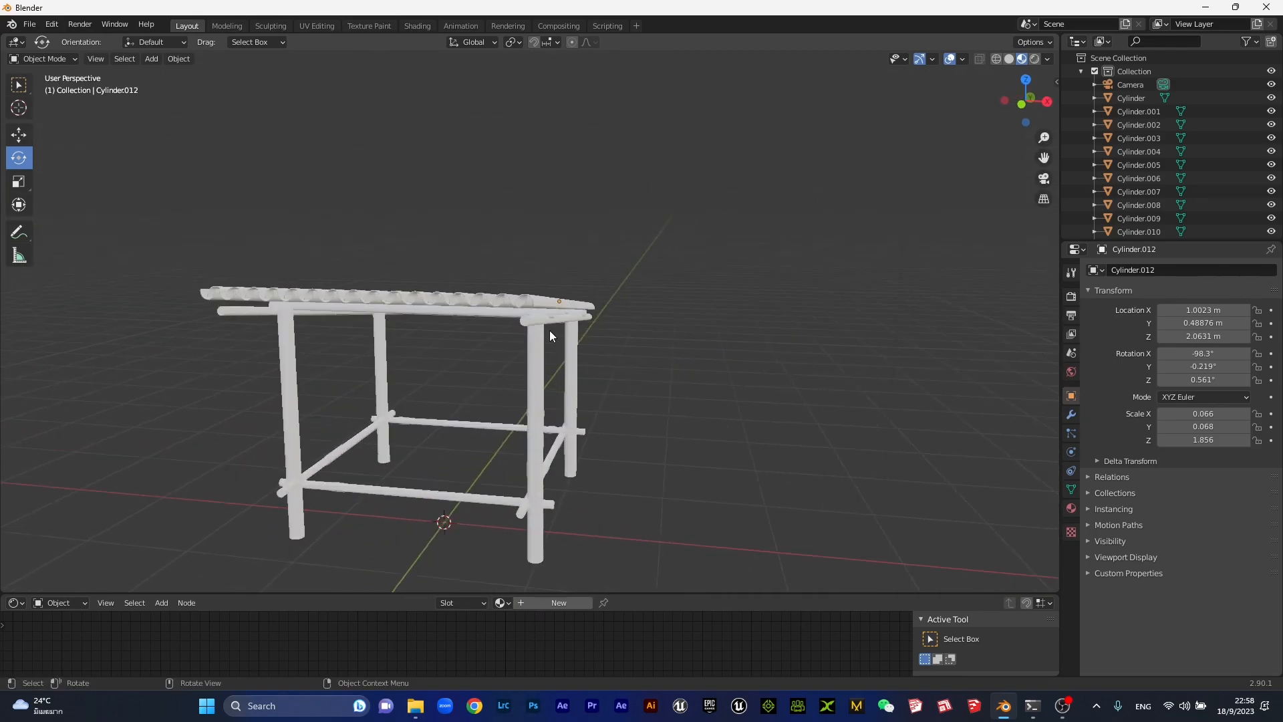